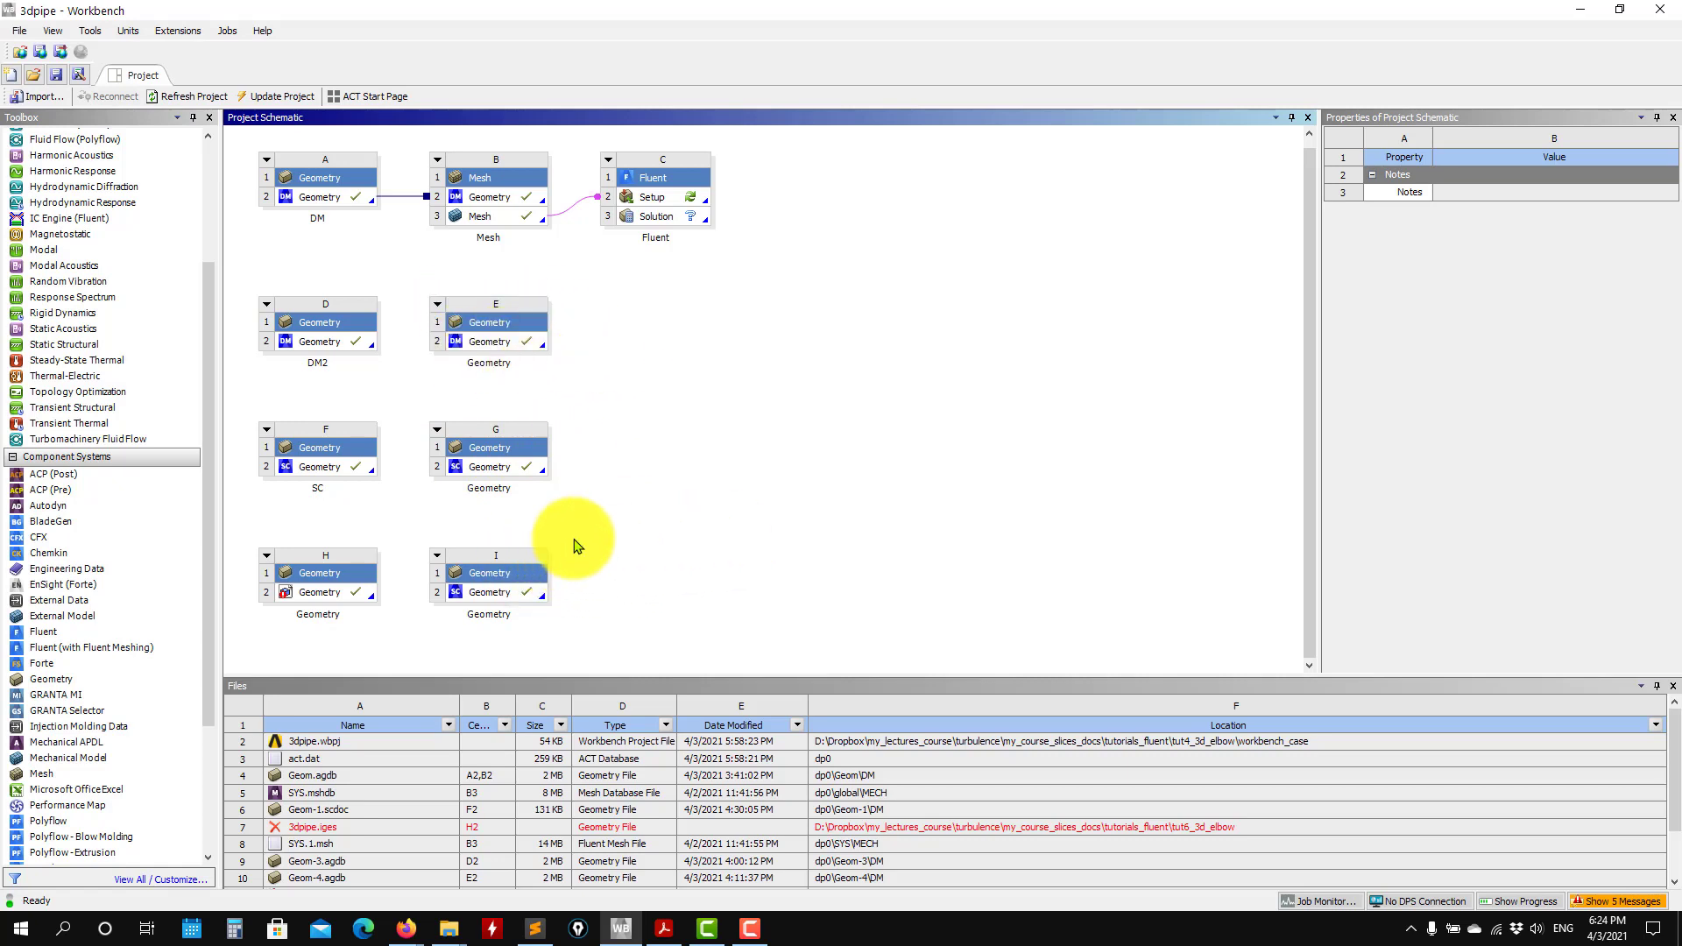
Step: Add a Mesh system linked to geometry G, save the project, and open it in Meshing
left_click_drag(35, 775, 495, 476)
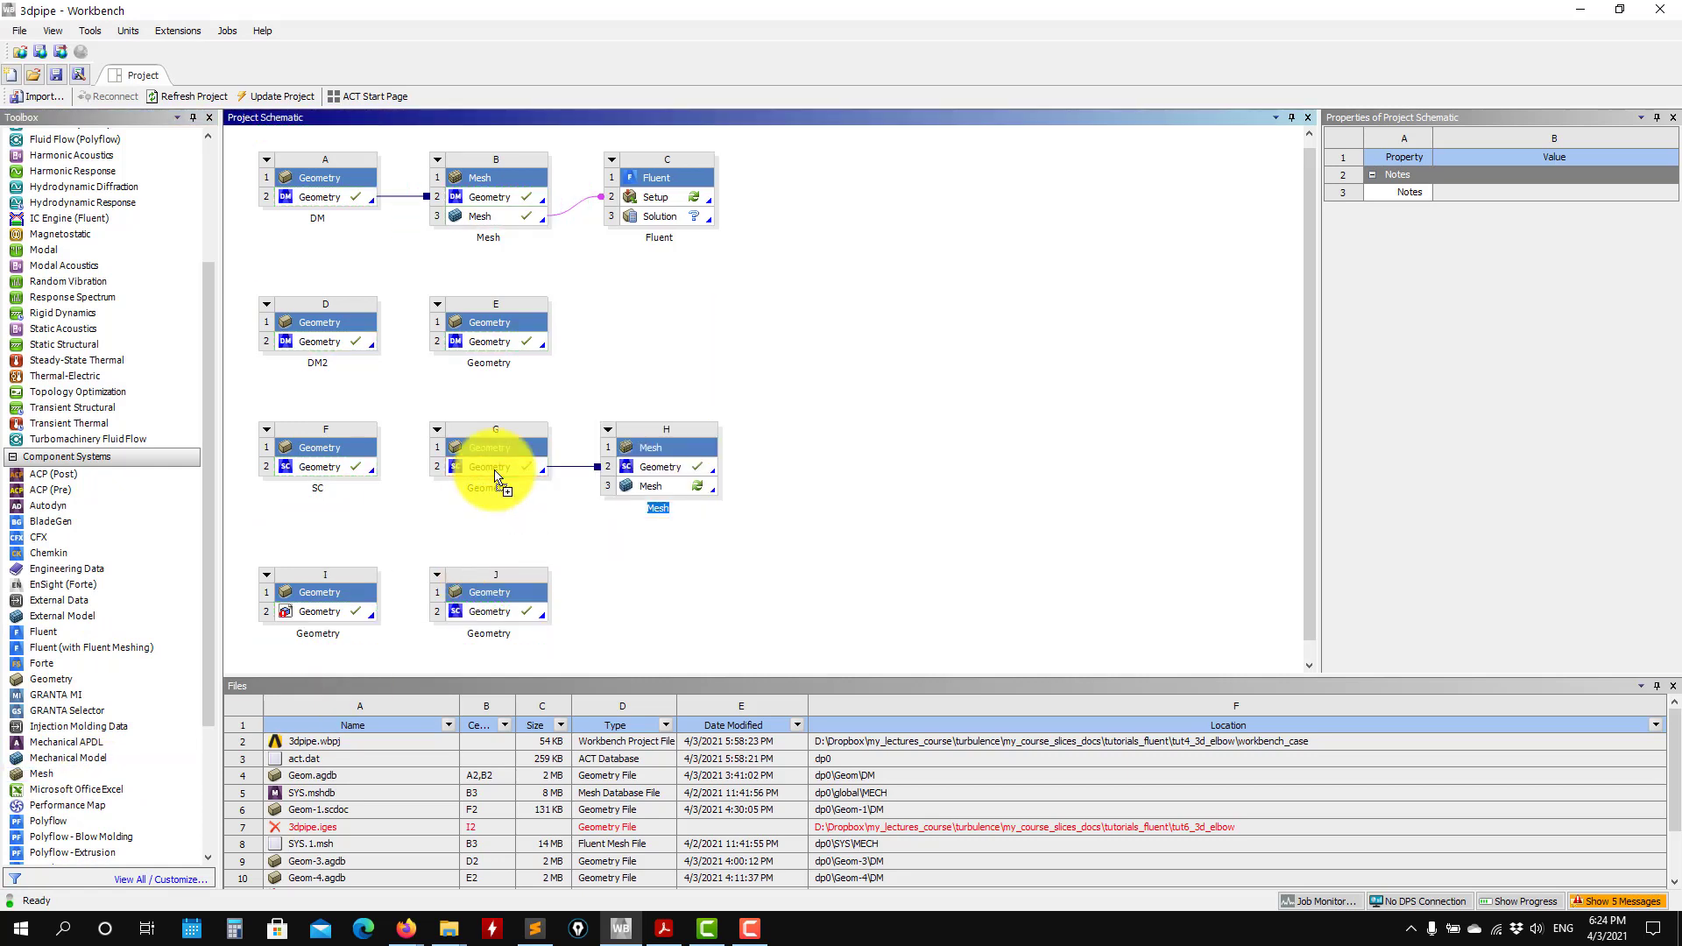
left_click(673, 487)
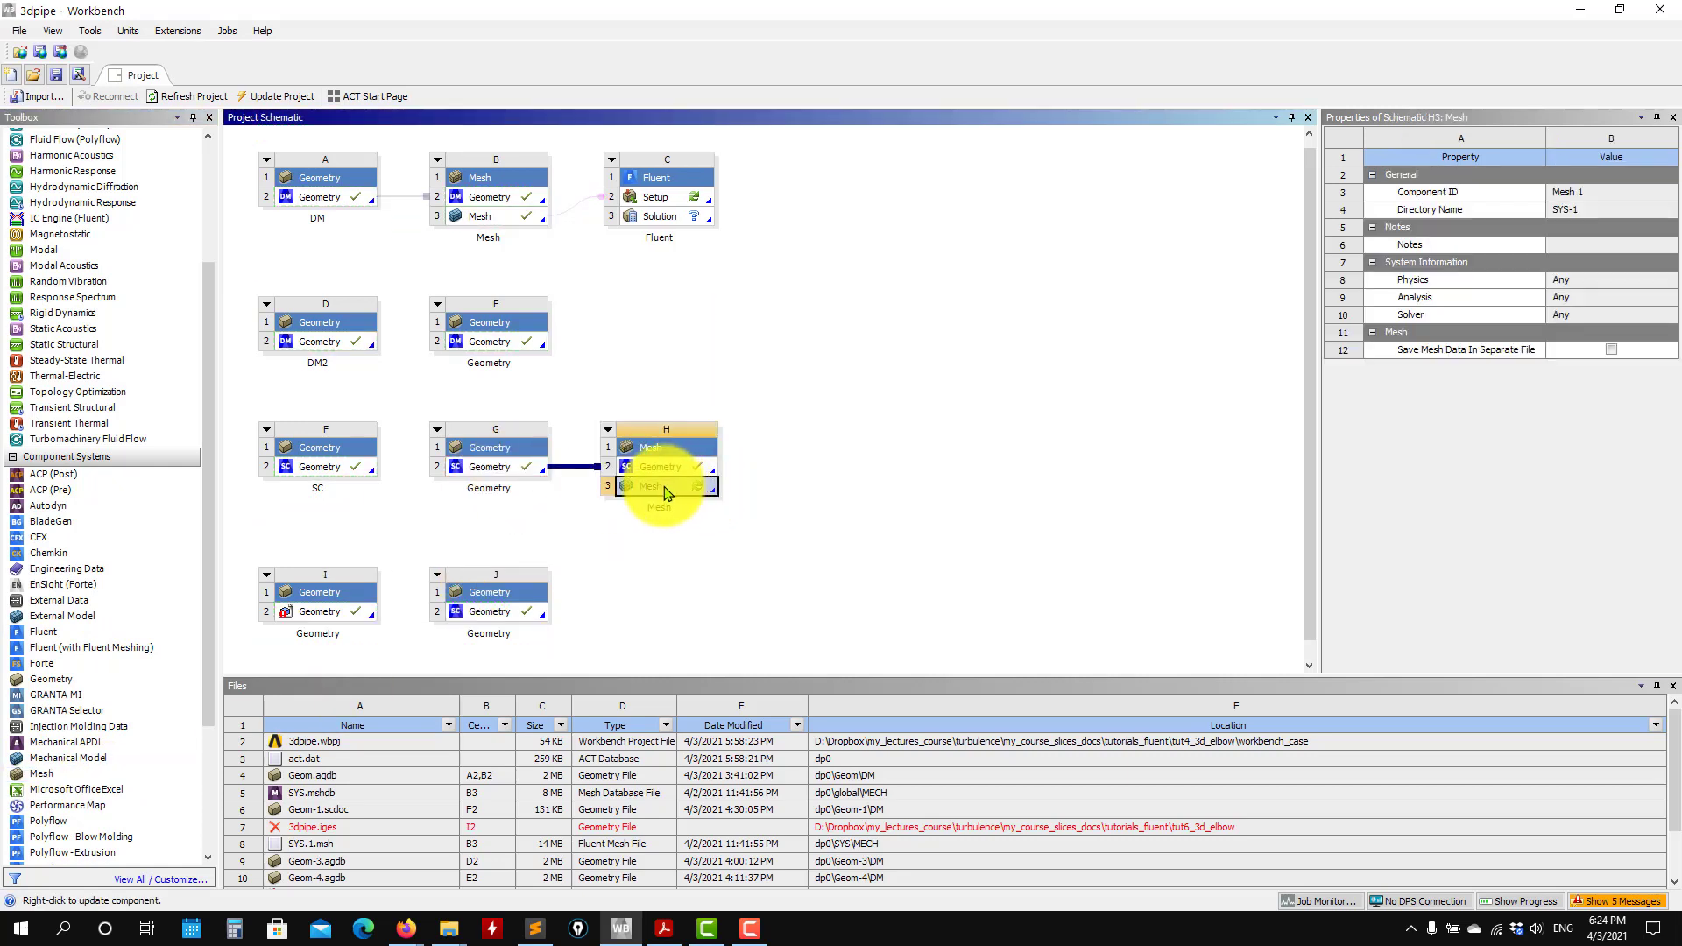
left_click(57, 76)
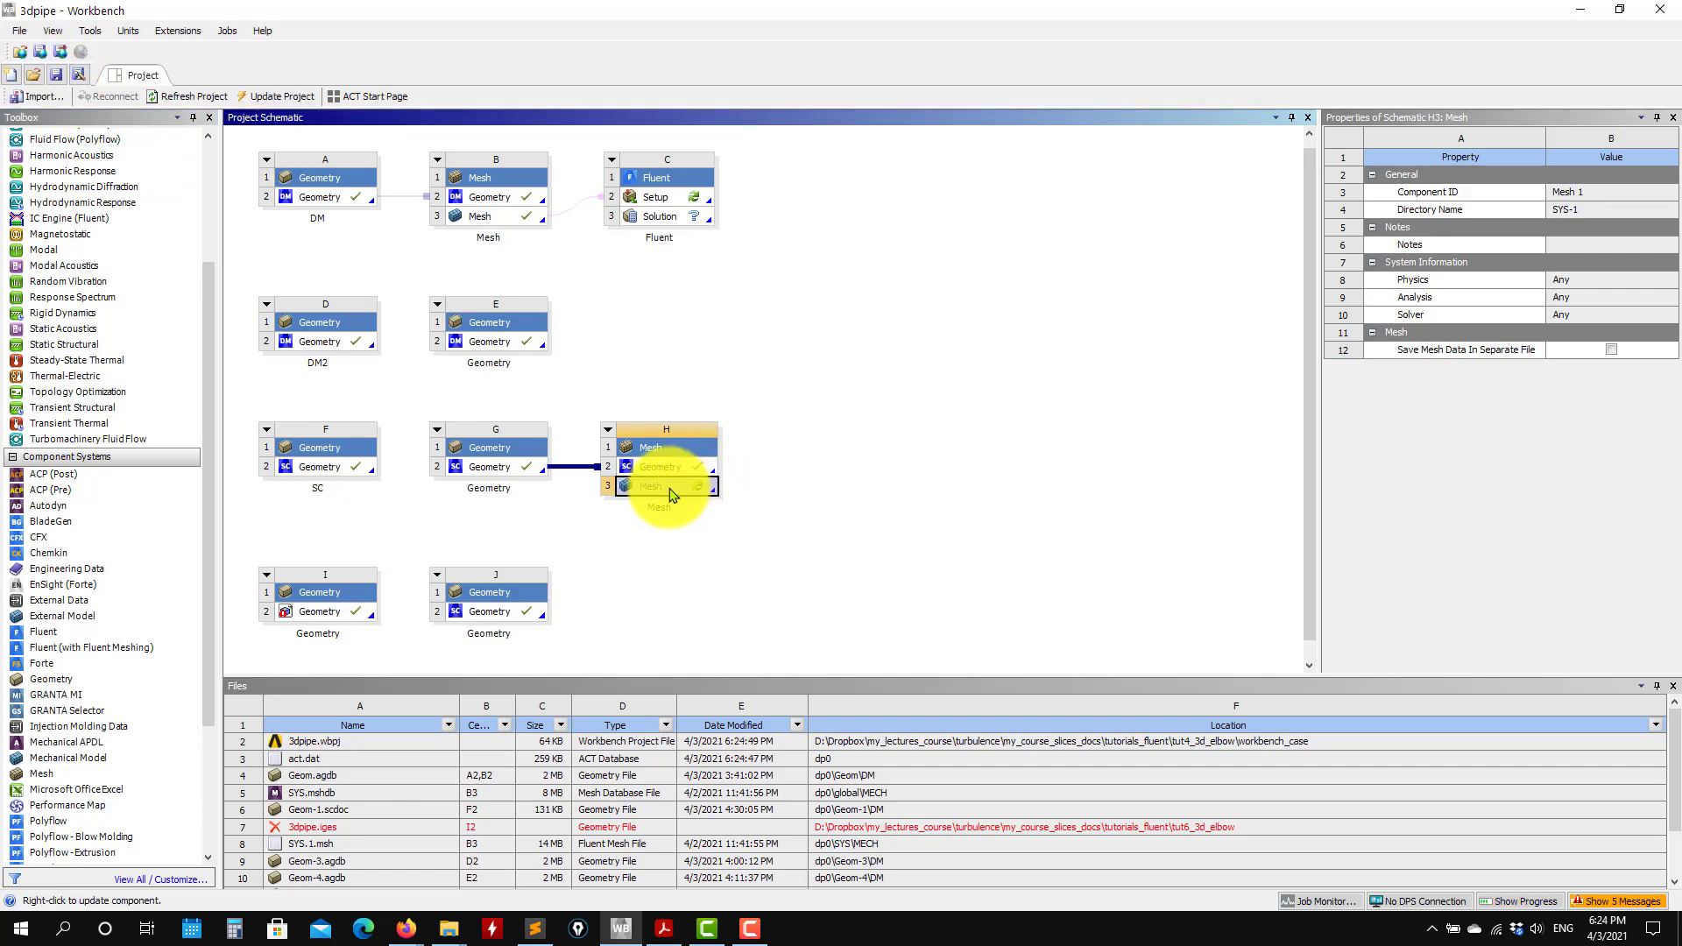
double_click(672, 487)
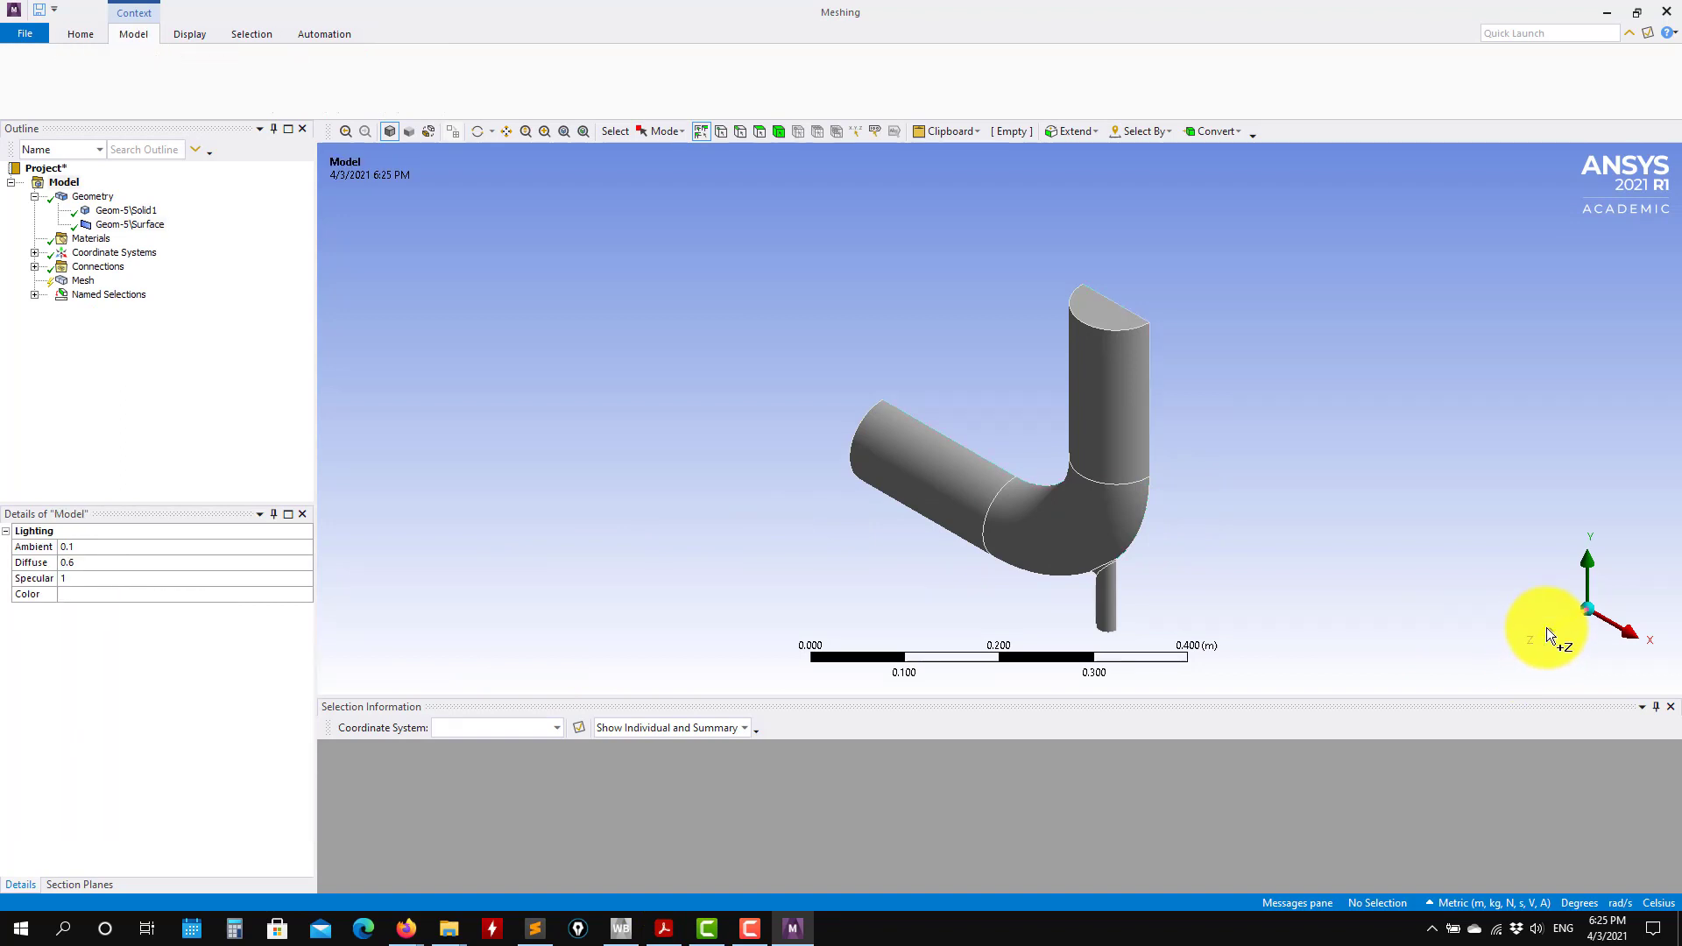
Step: Orbit the elbow pipe model to view it from another side
middle_click_drag(1273, 580, 1303, 484)
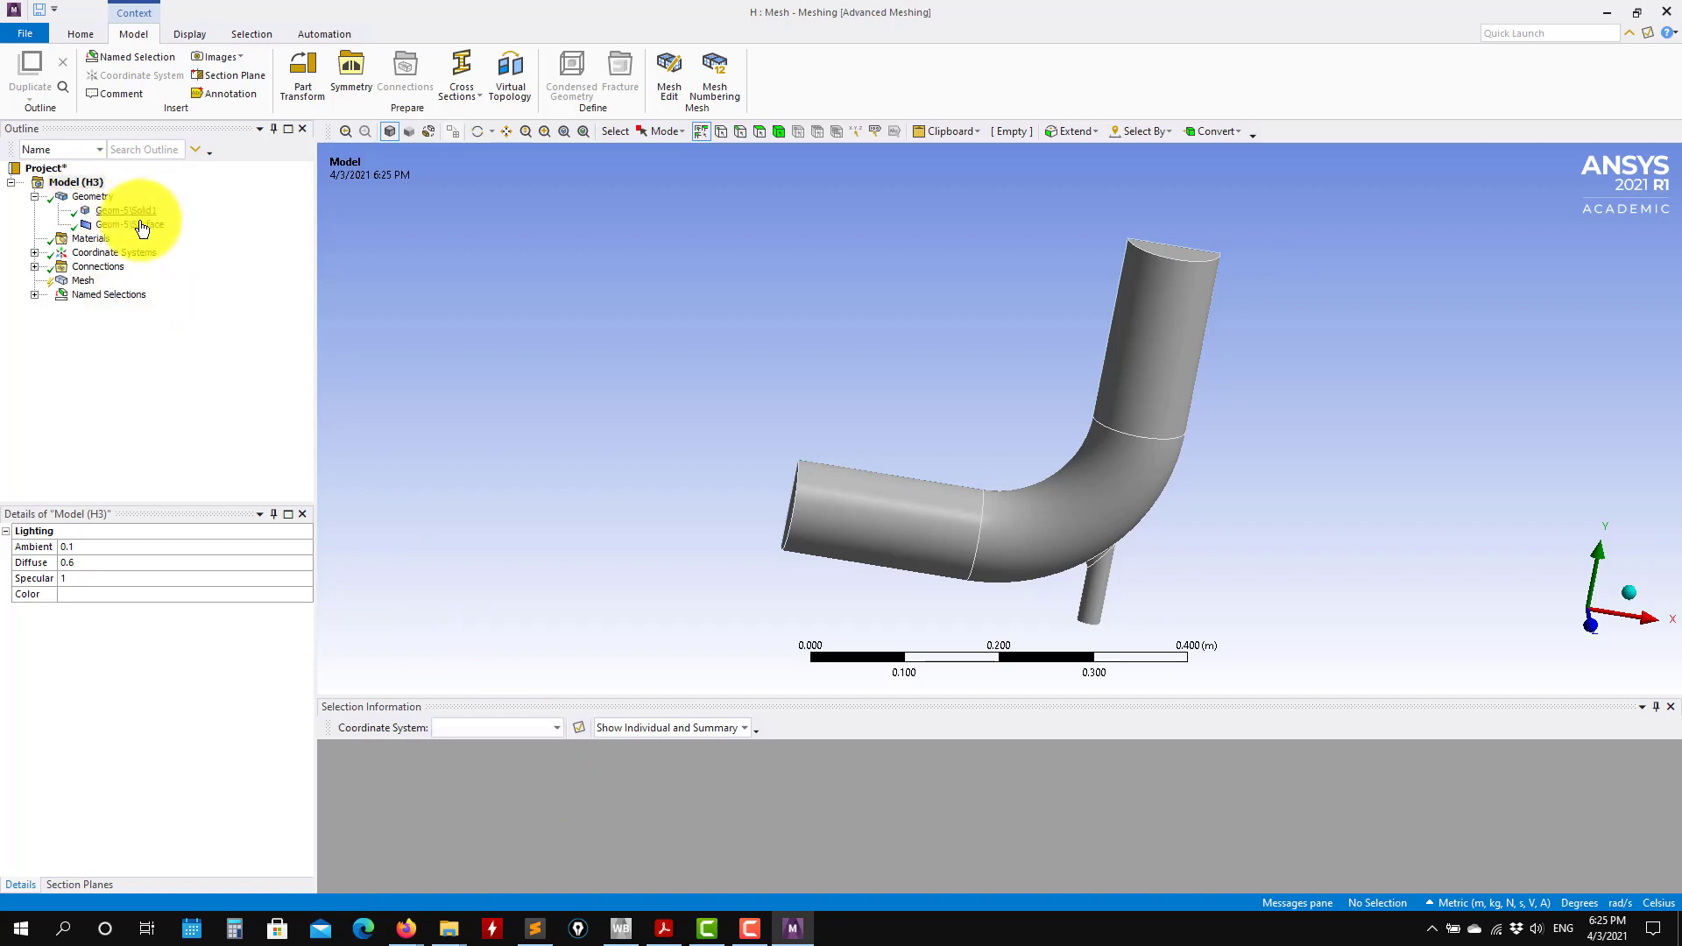
Step: Open geometry G from the Workbench project in SpaceClaim and bring that window forward
left_click(619, 928)
left_click(659, 549)
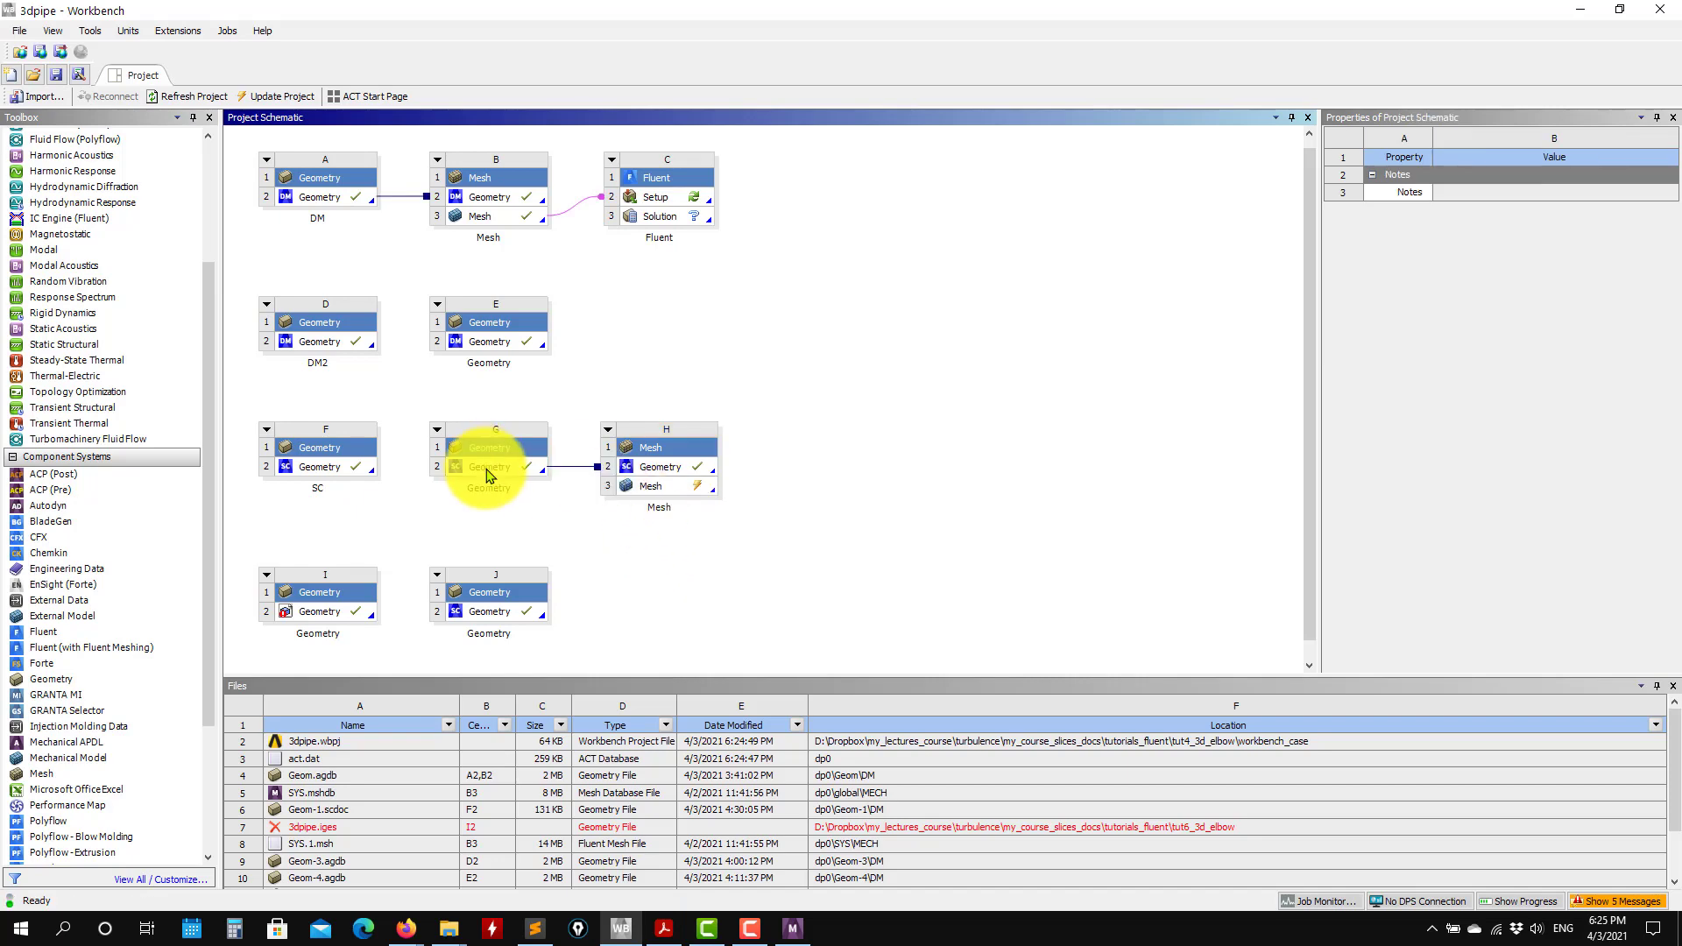
double_click(495, 477)
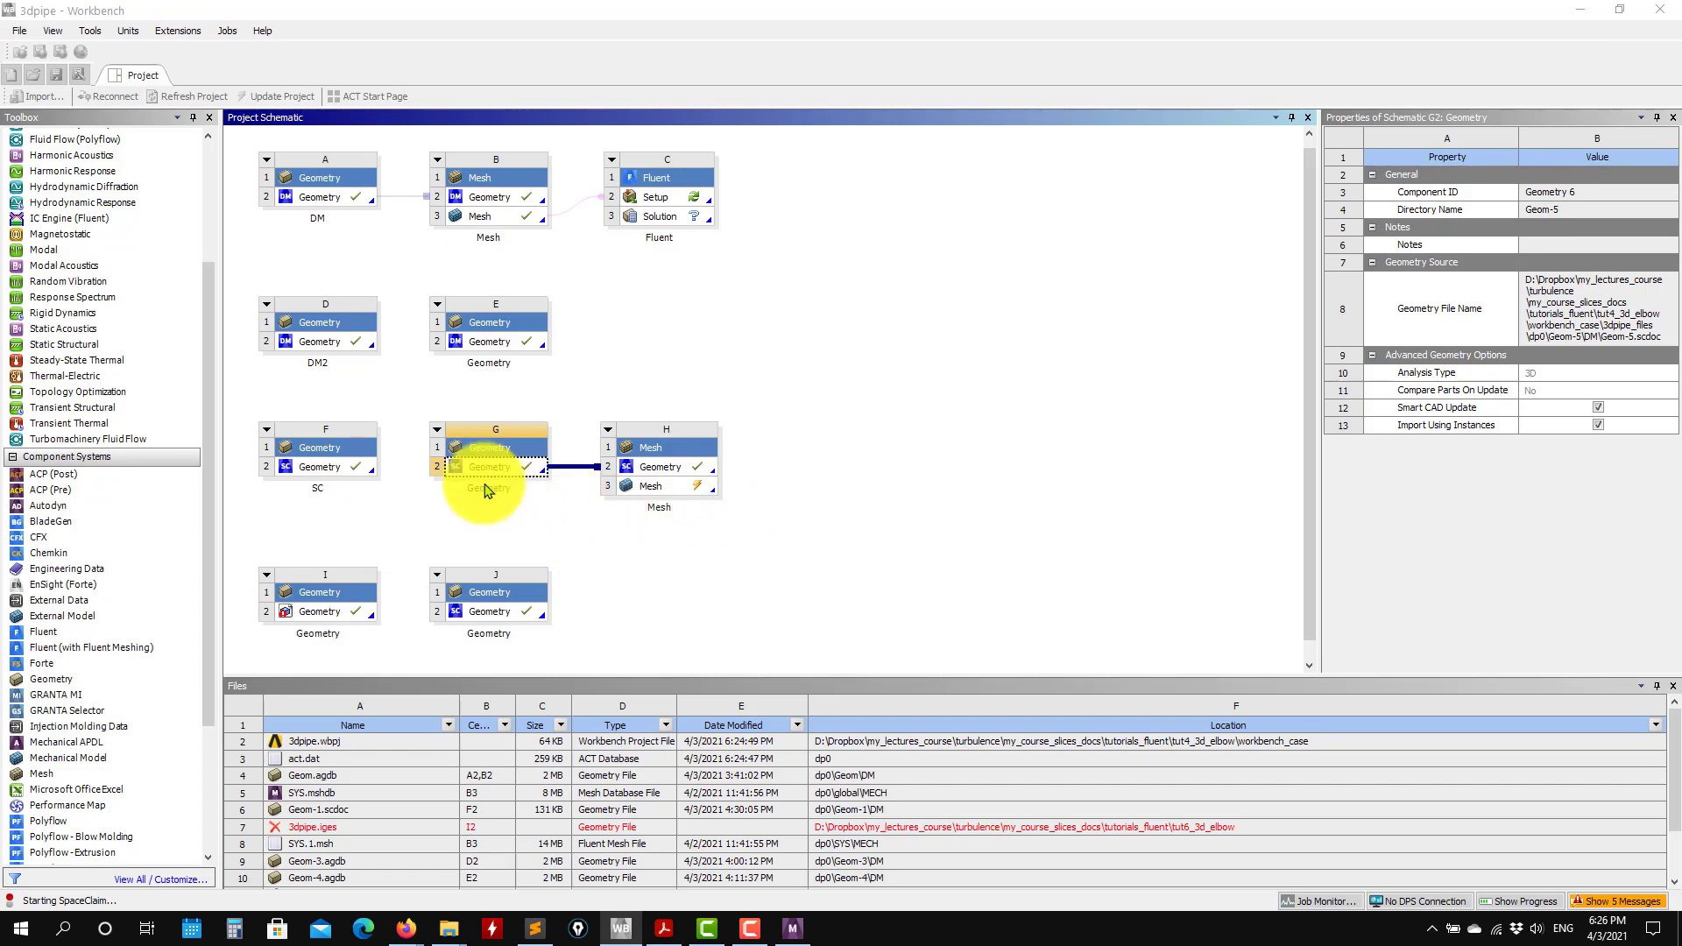
left_click(790, 936)
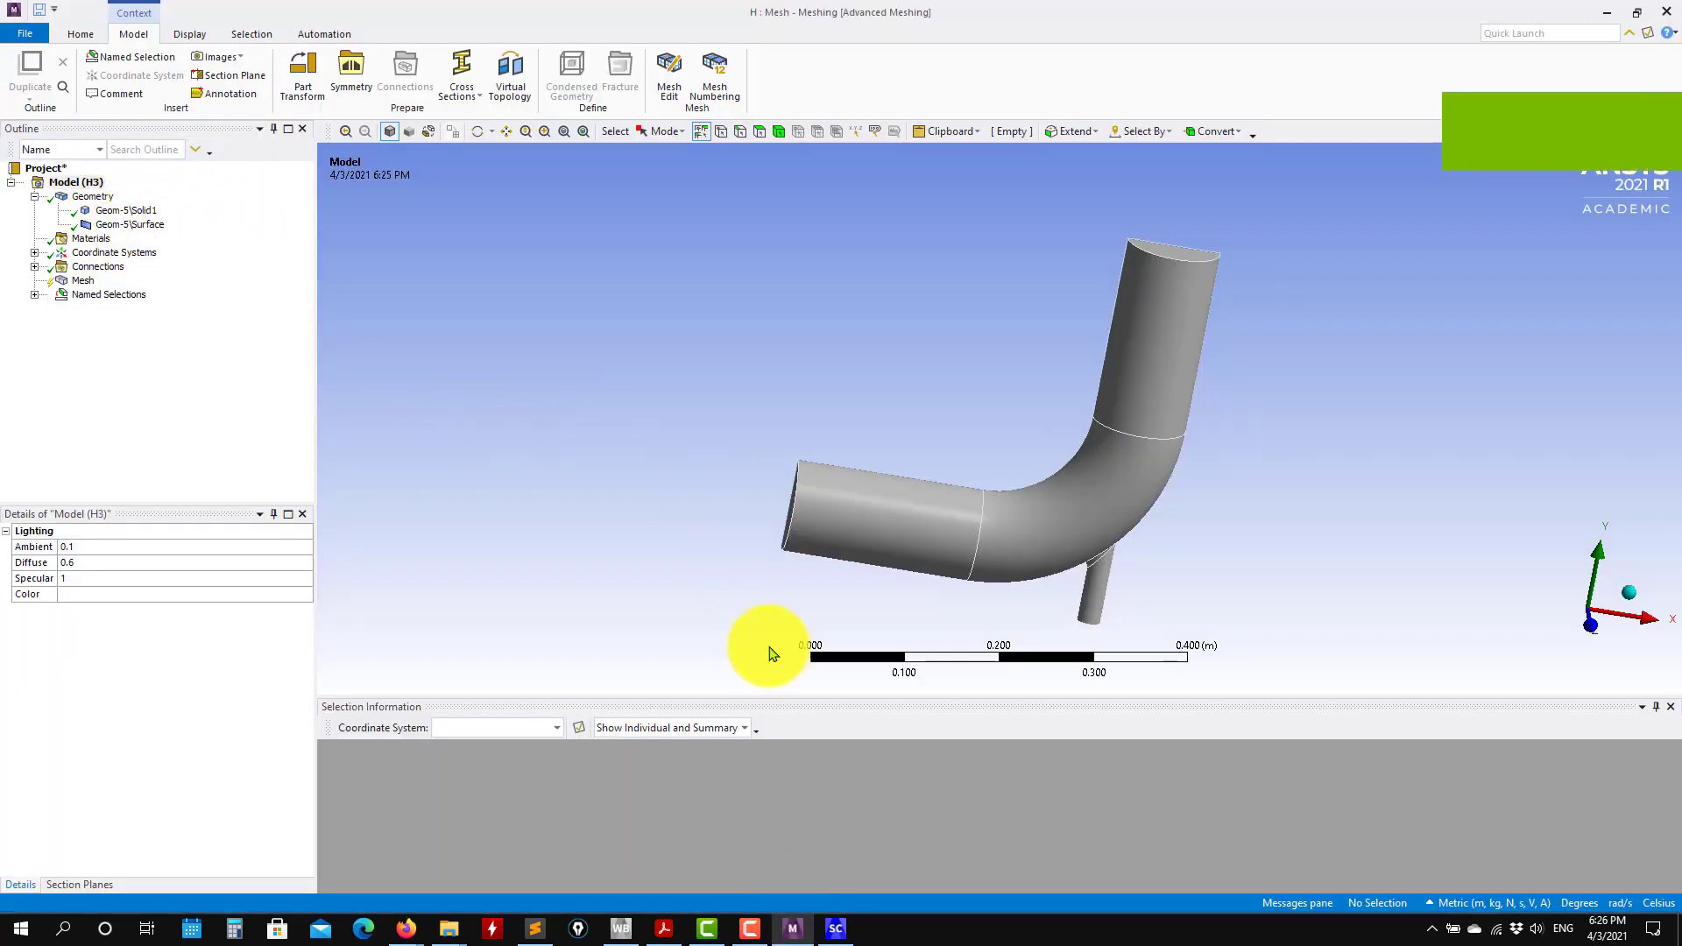
left_click(828, 927)
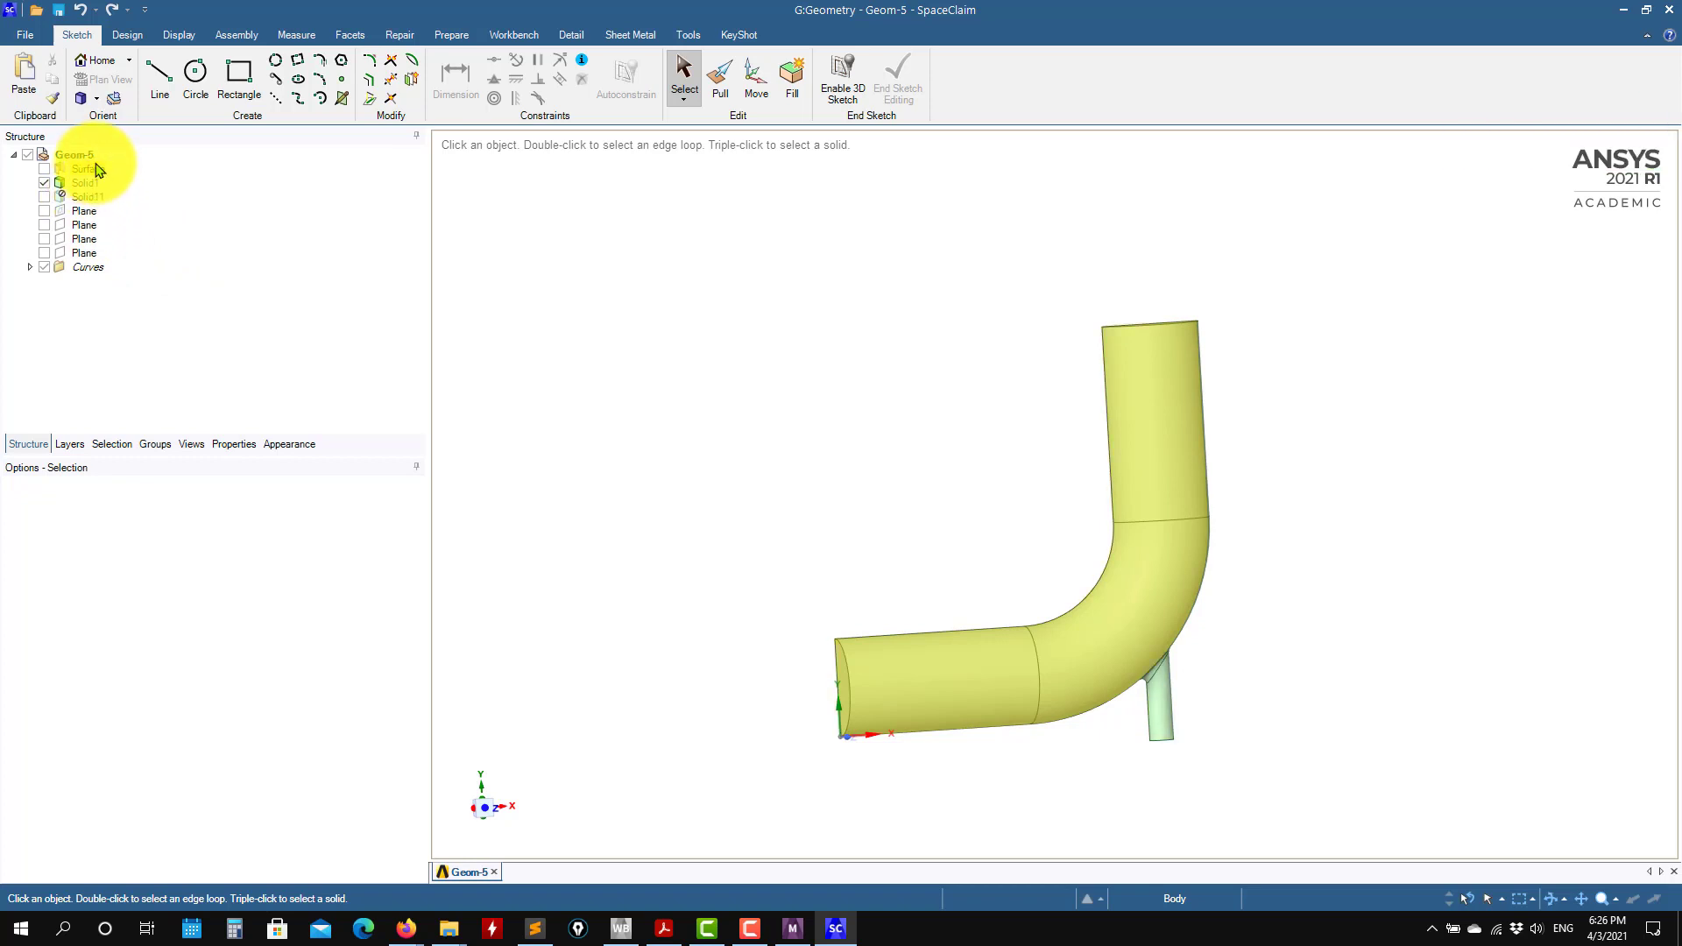
Step: Close SpaceClaim to return to the Meshing window
left_click(1671, 11)
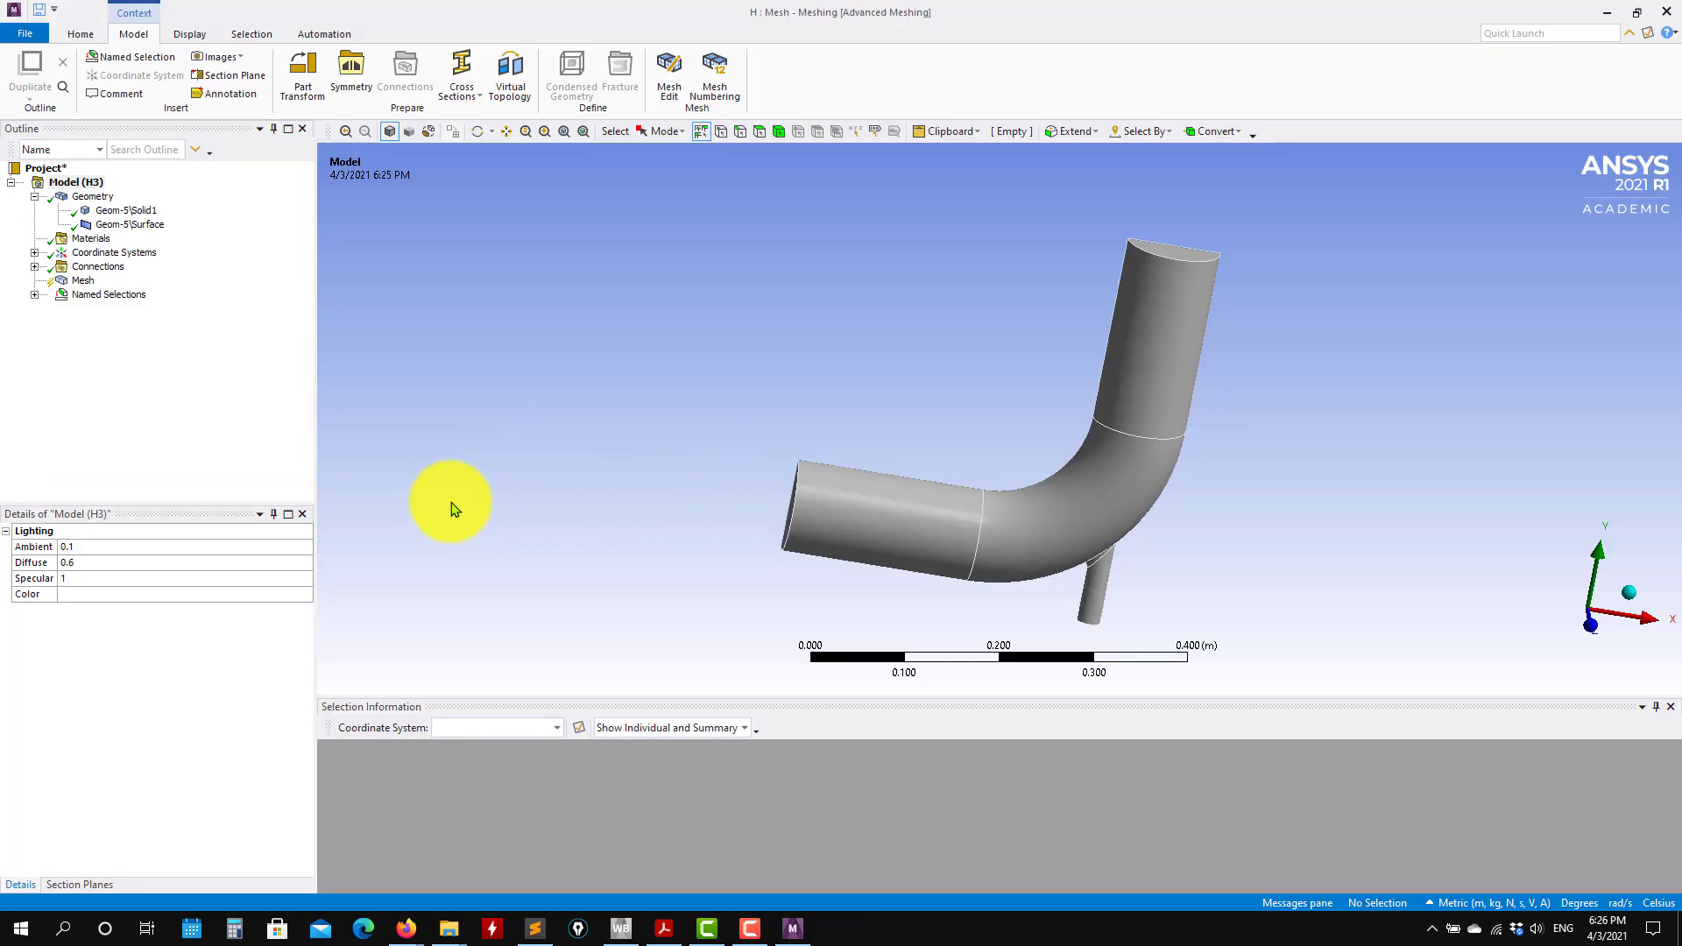
Step: Suppress the Geom-5\Surface body
left_click(133, 225)
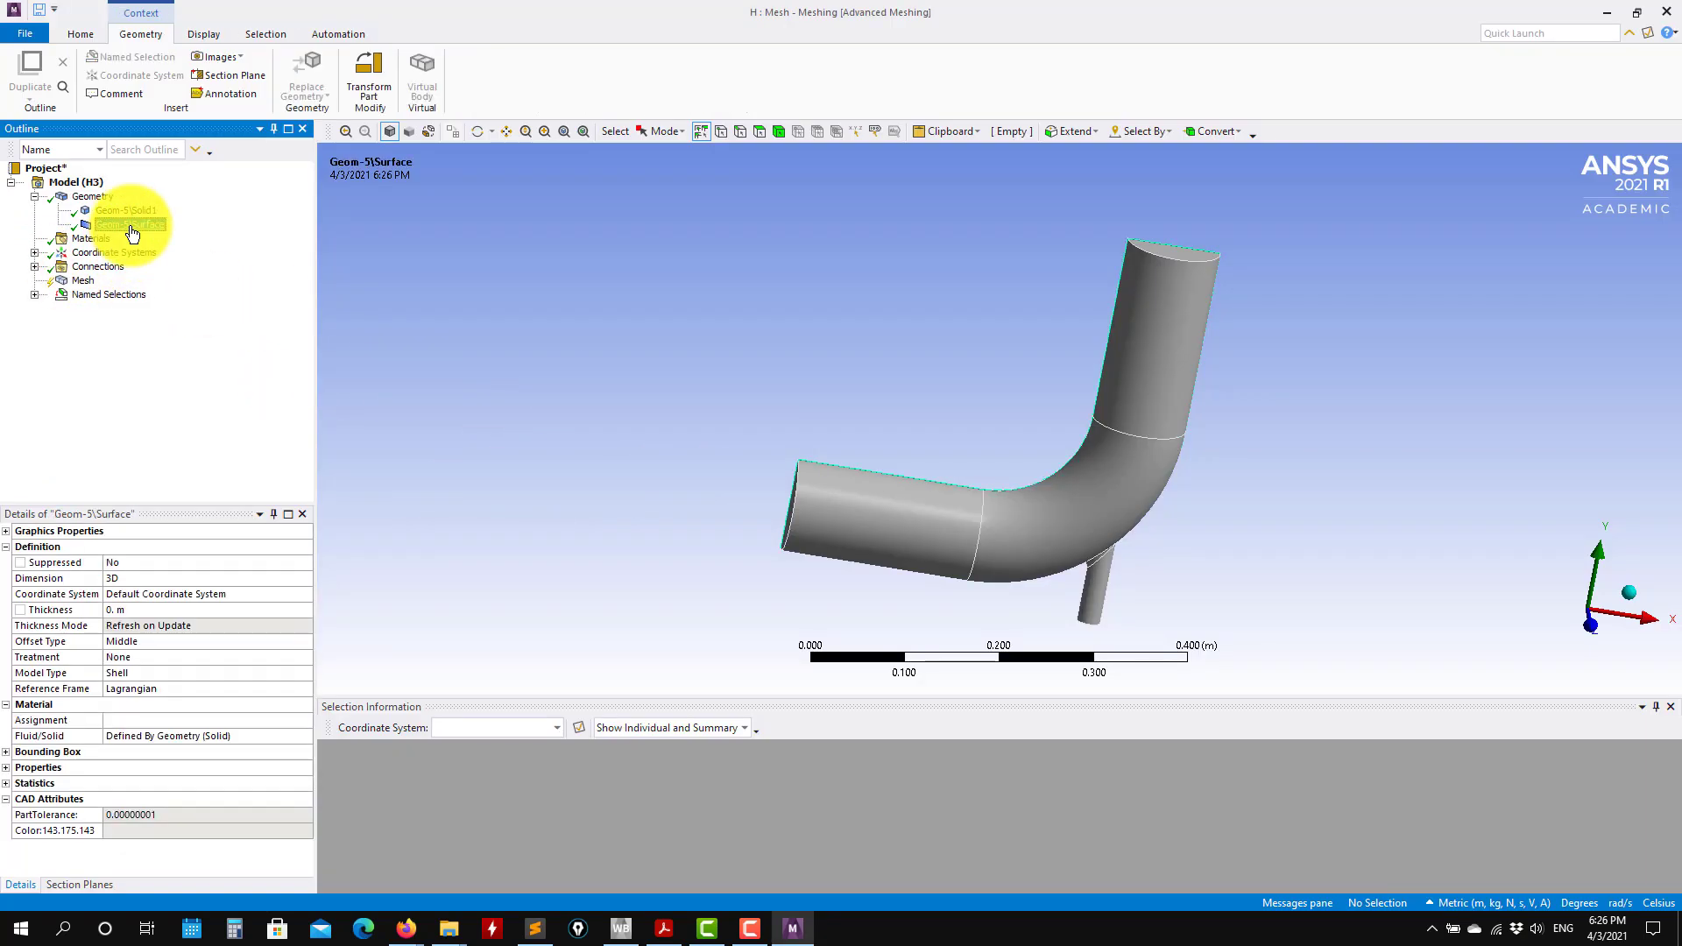
right_click(133, 232)
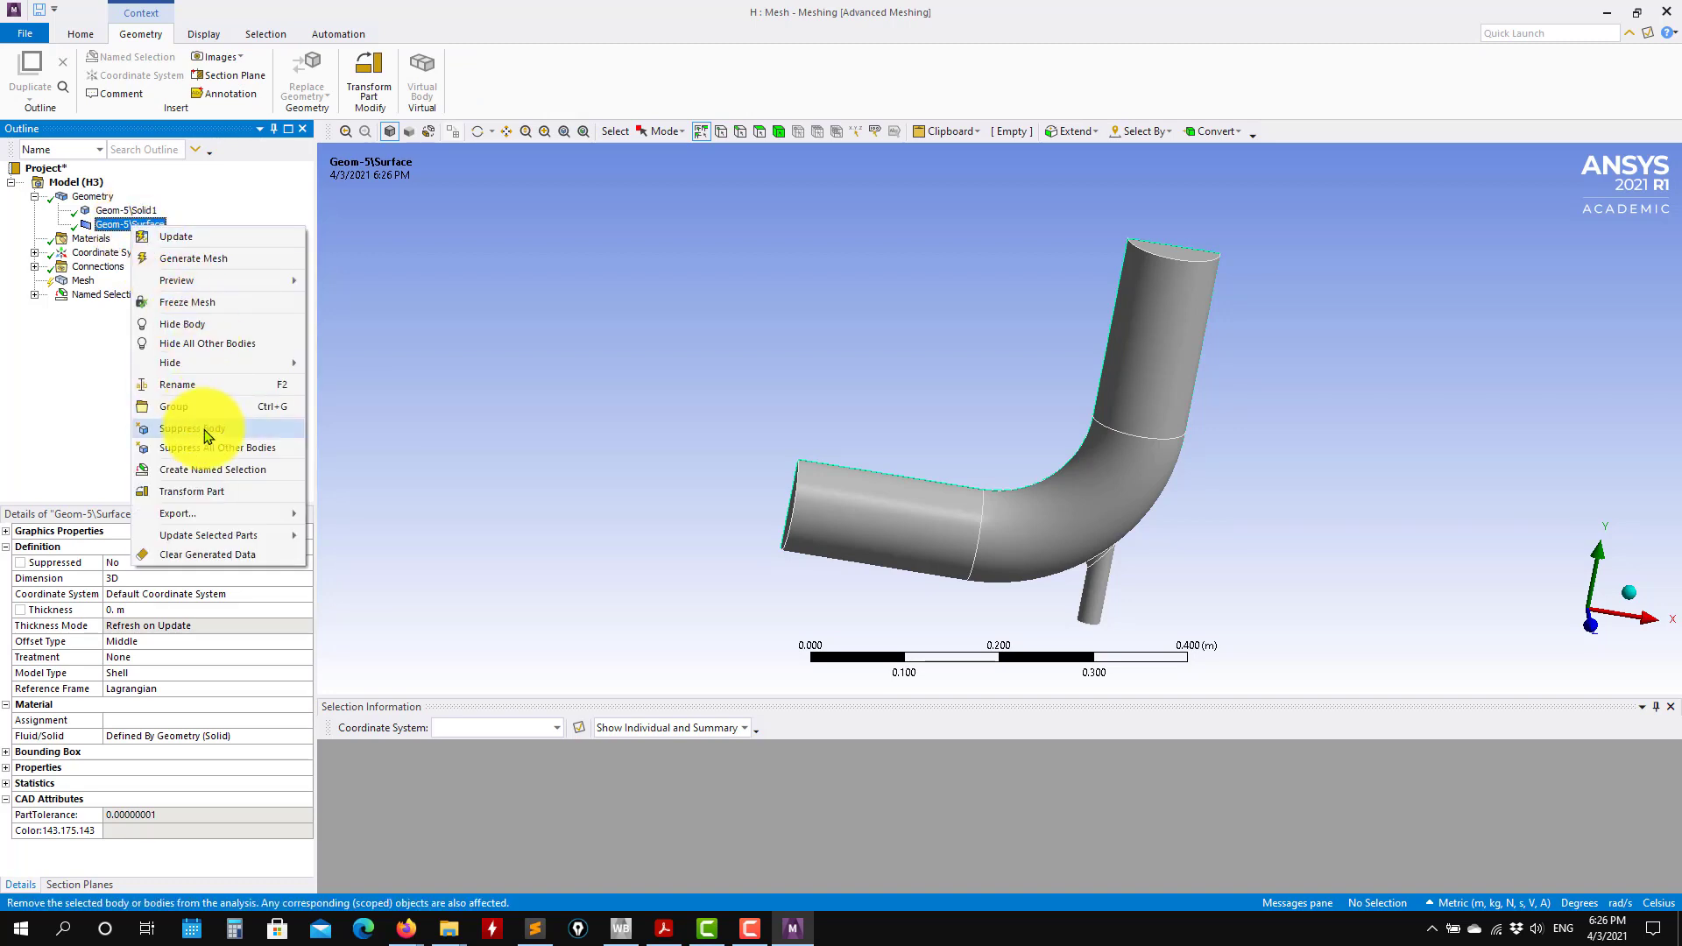
left_click(199, 428)
middle_click_drag(618, 468, 526, 386)
Step: Set the Geom-5\Solid1 pipe body's transparency to 0.5
left_click(123, 213)
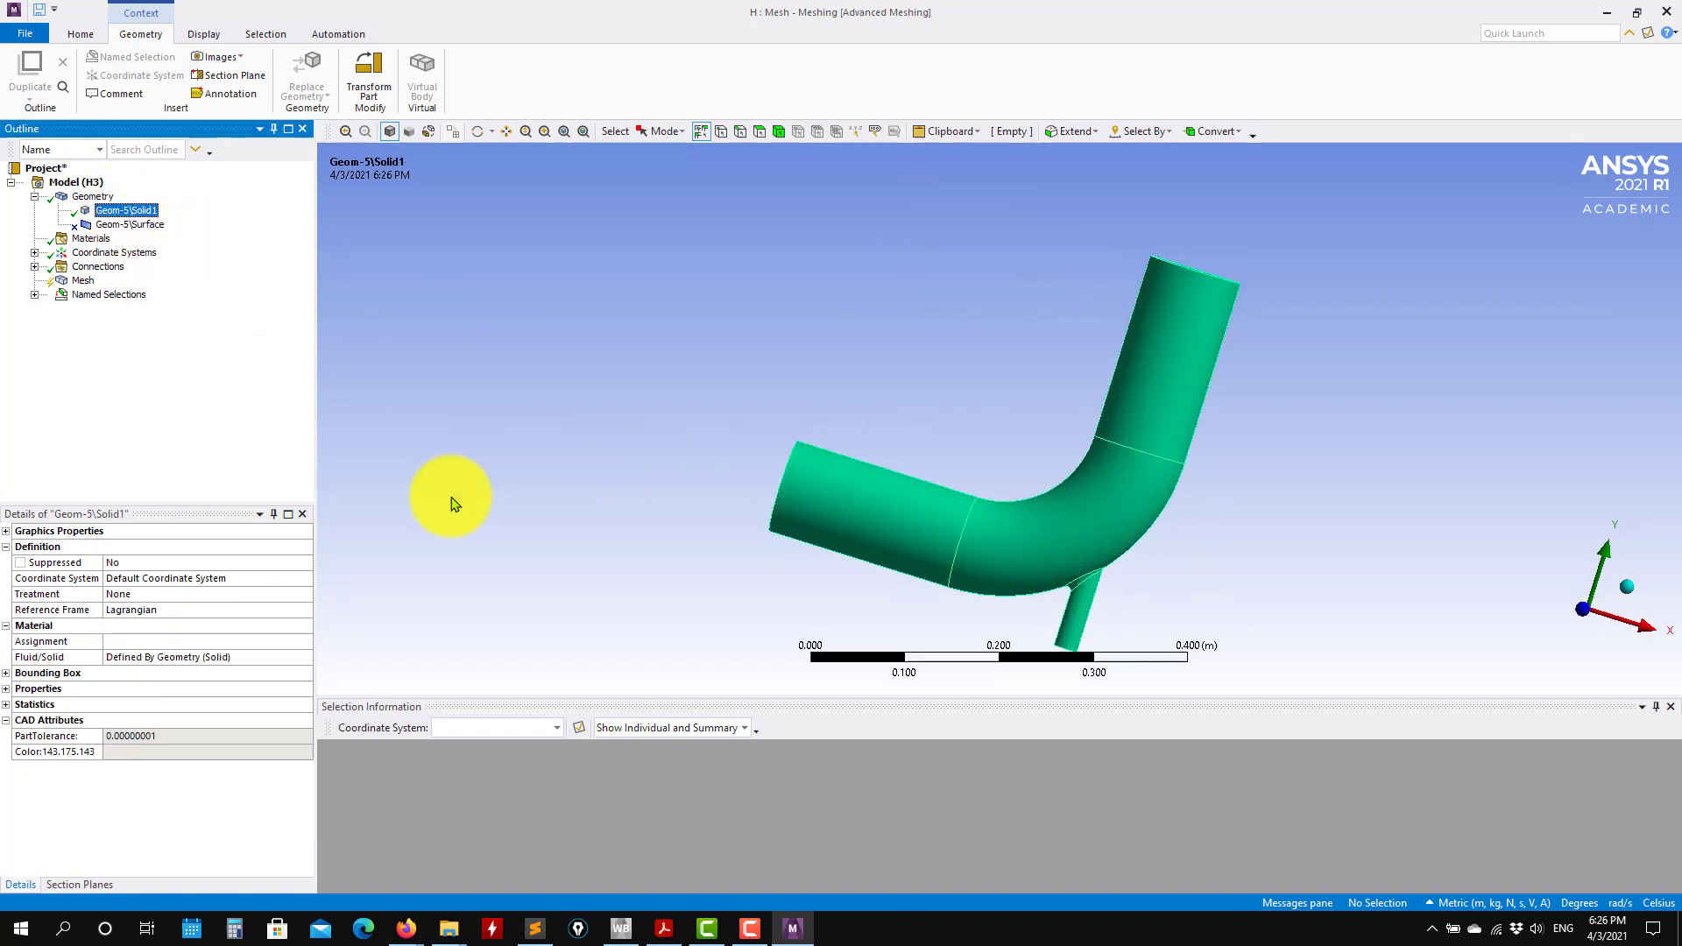
left_click(84, 184)
left_click(124, 211)
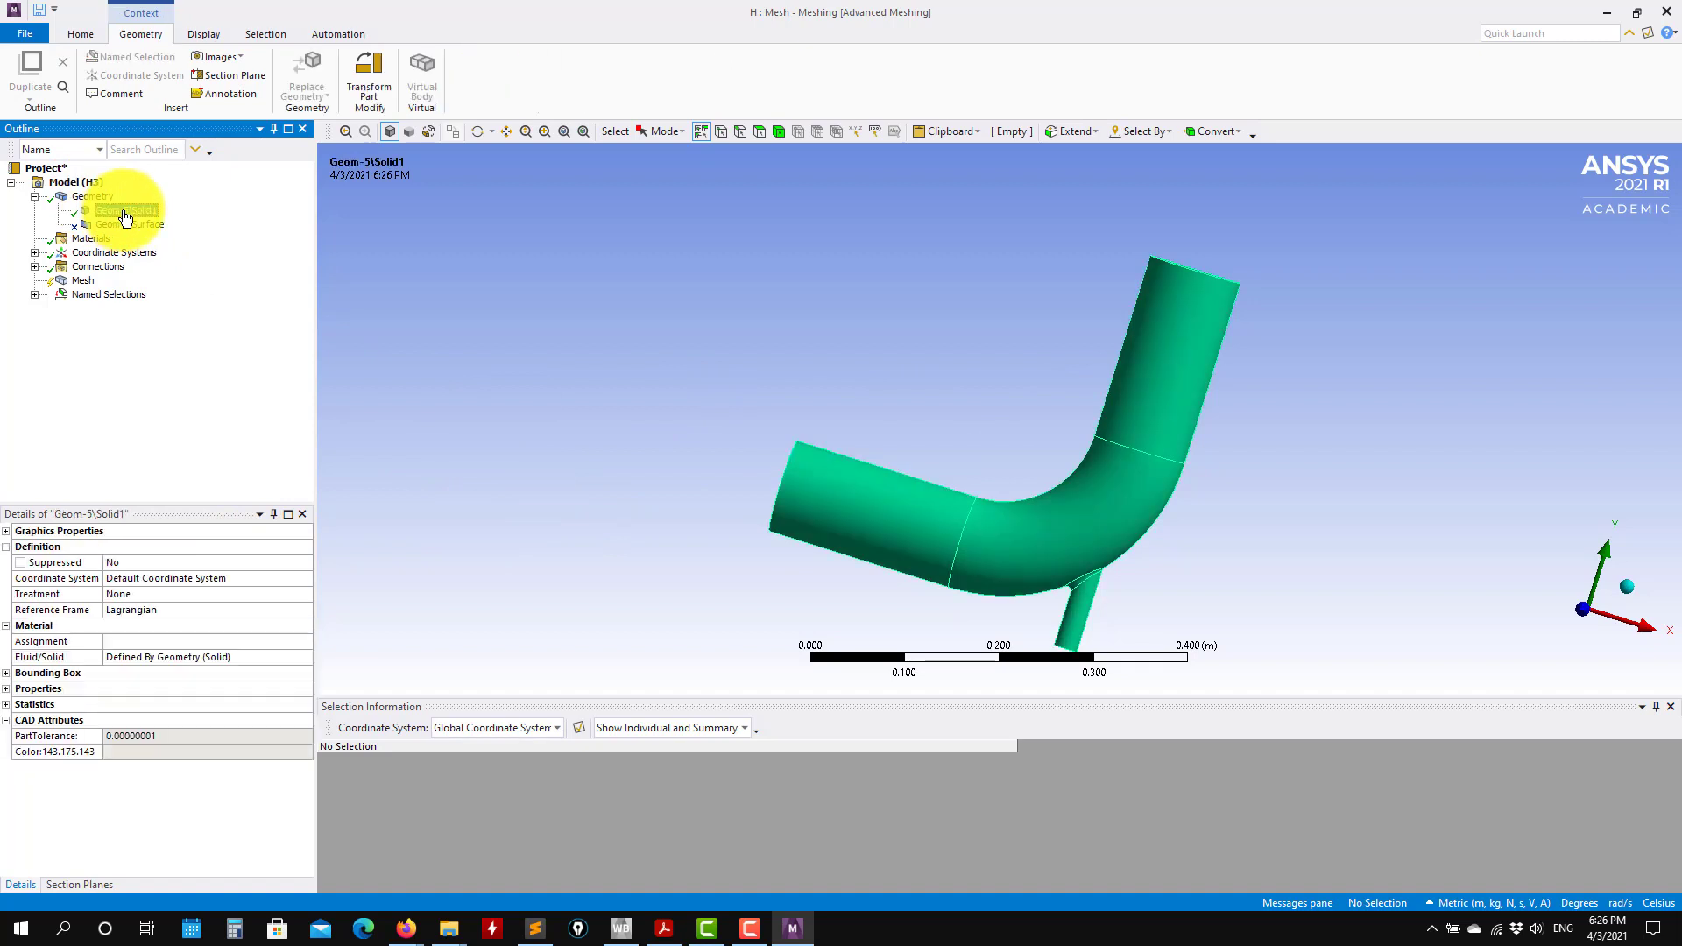
left_click(7, 533)
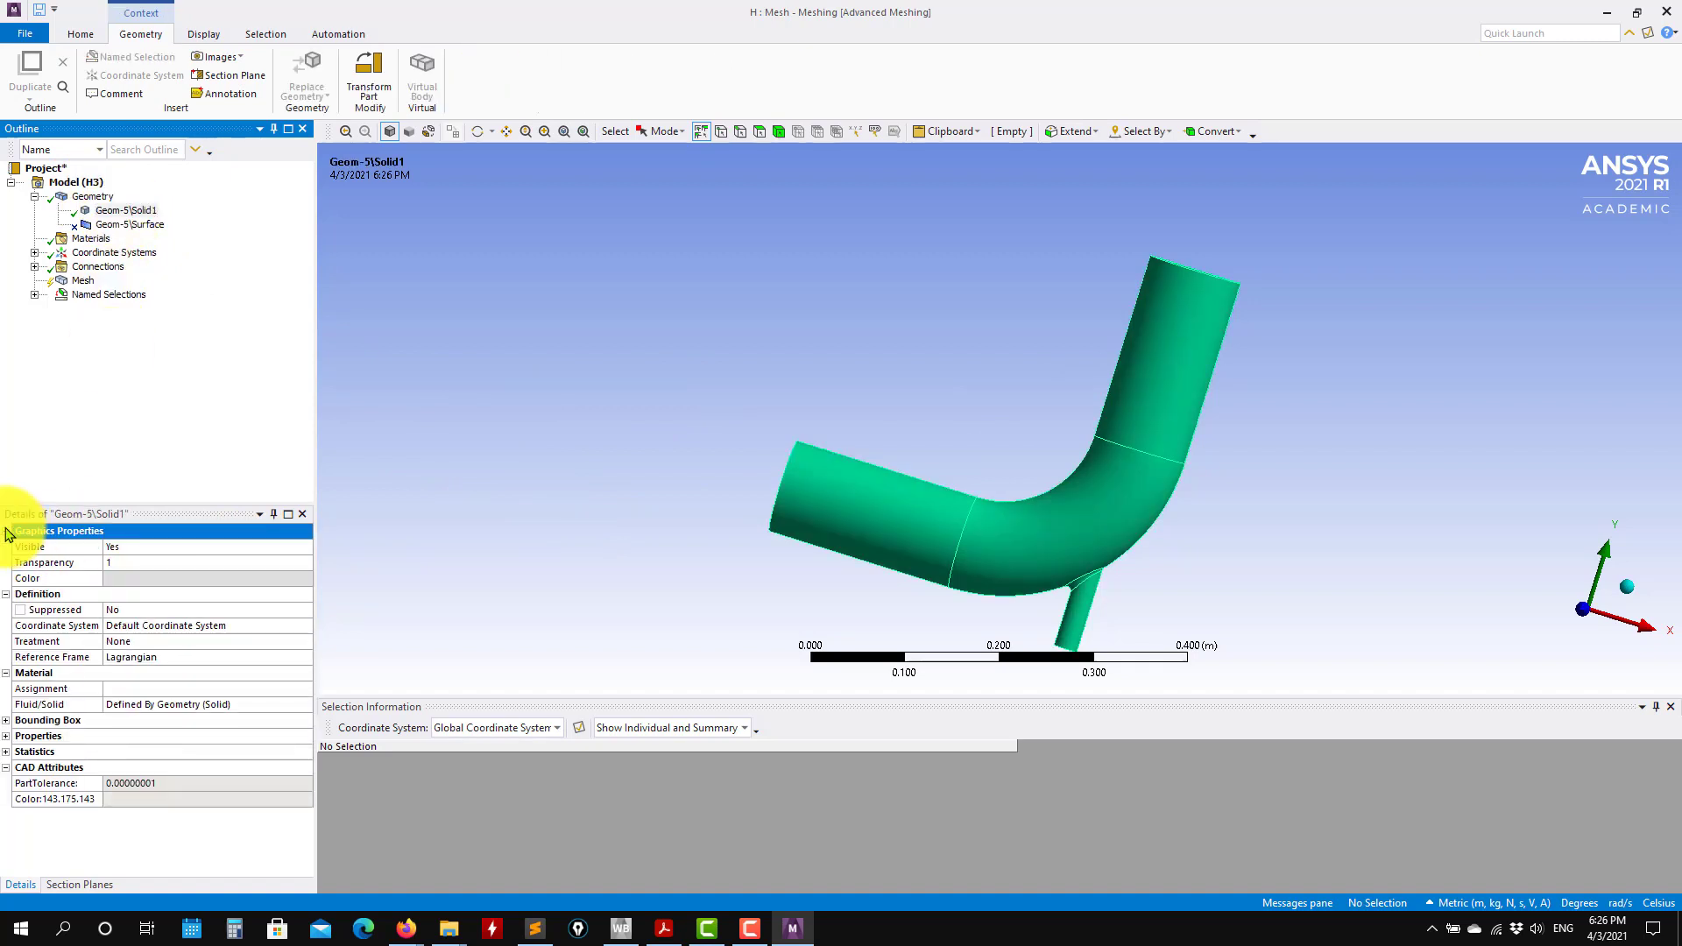
left_click(146, 564)
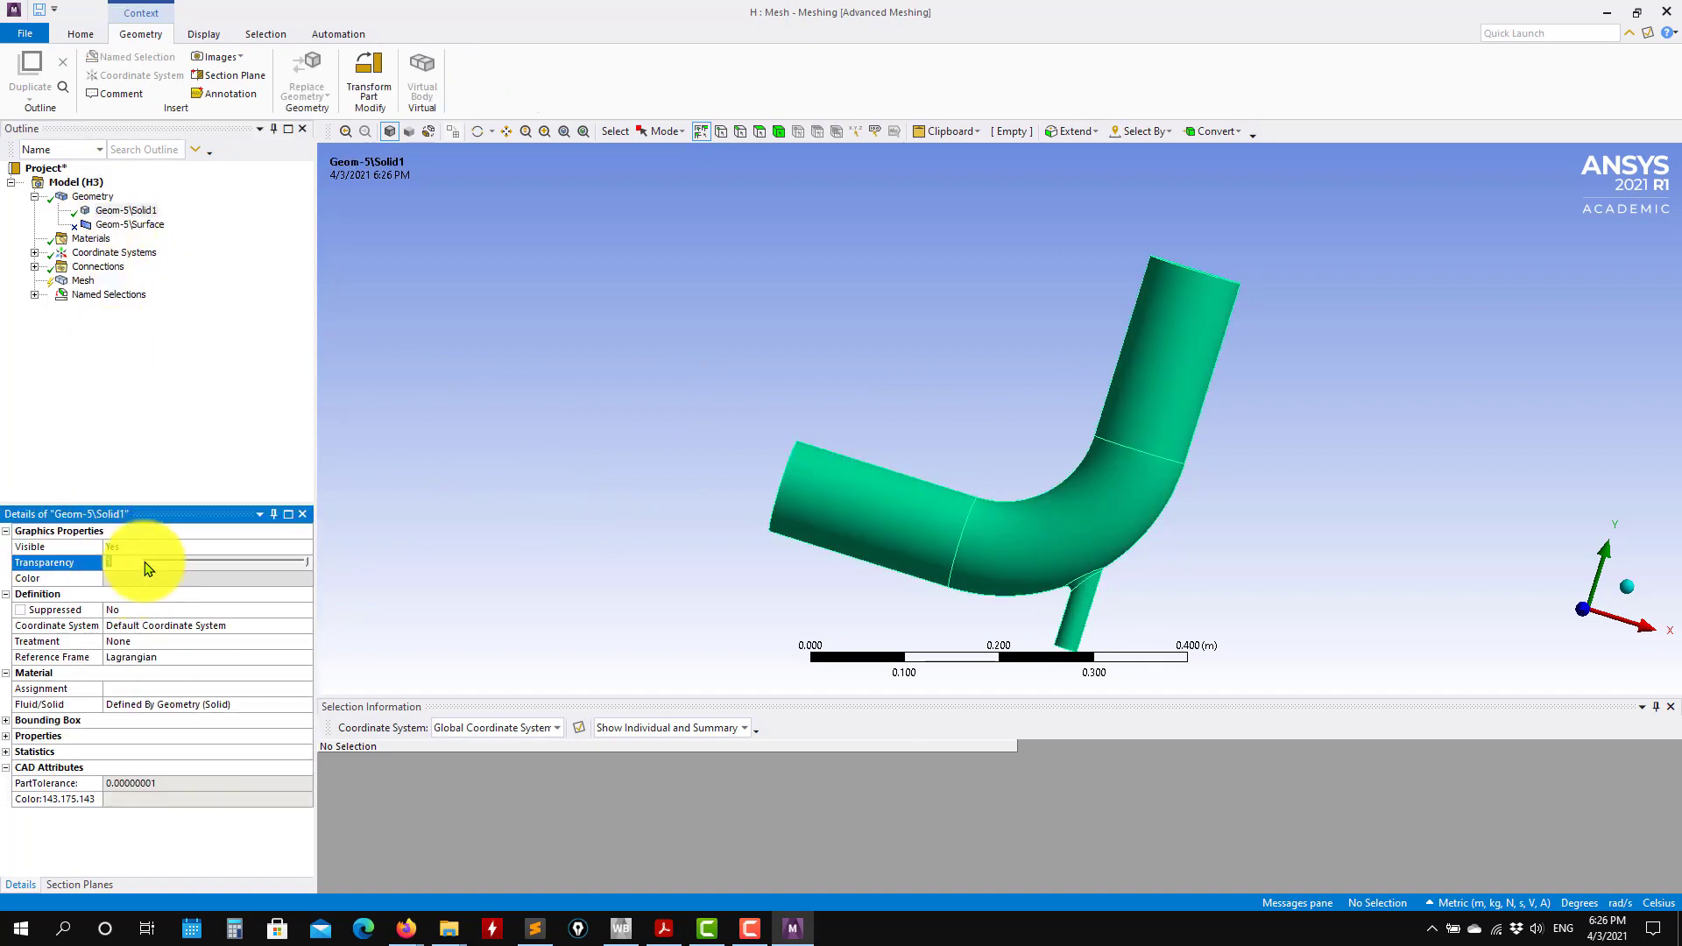
key("Return")
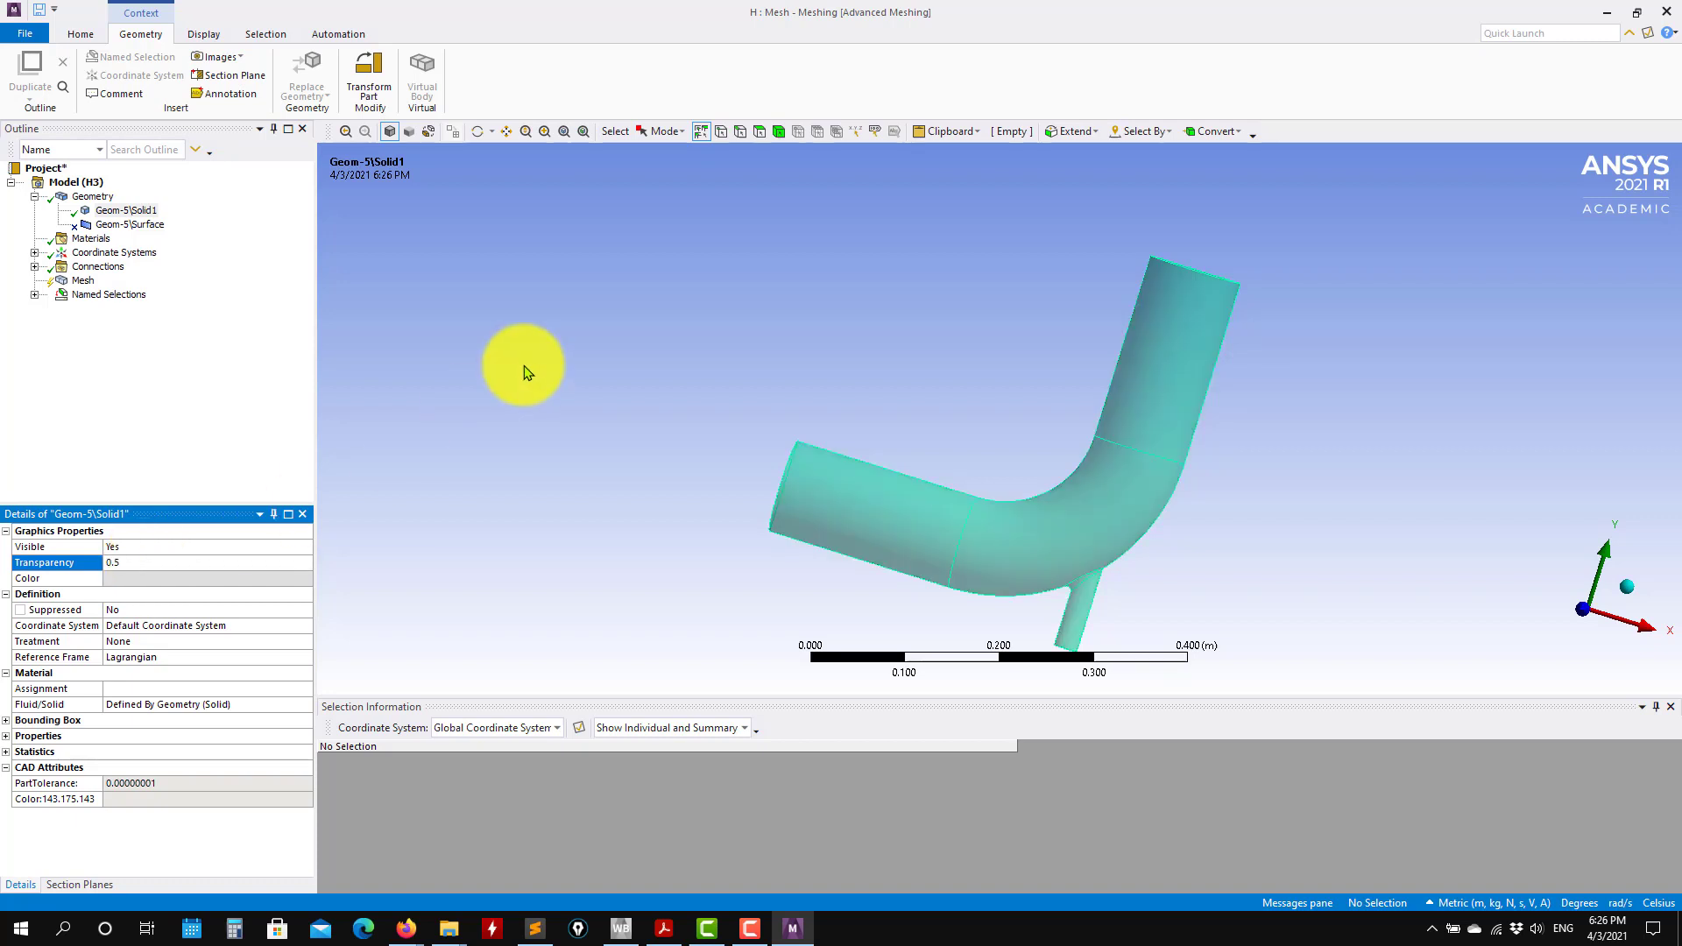
left_click(92, 196)
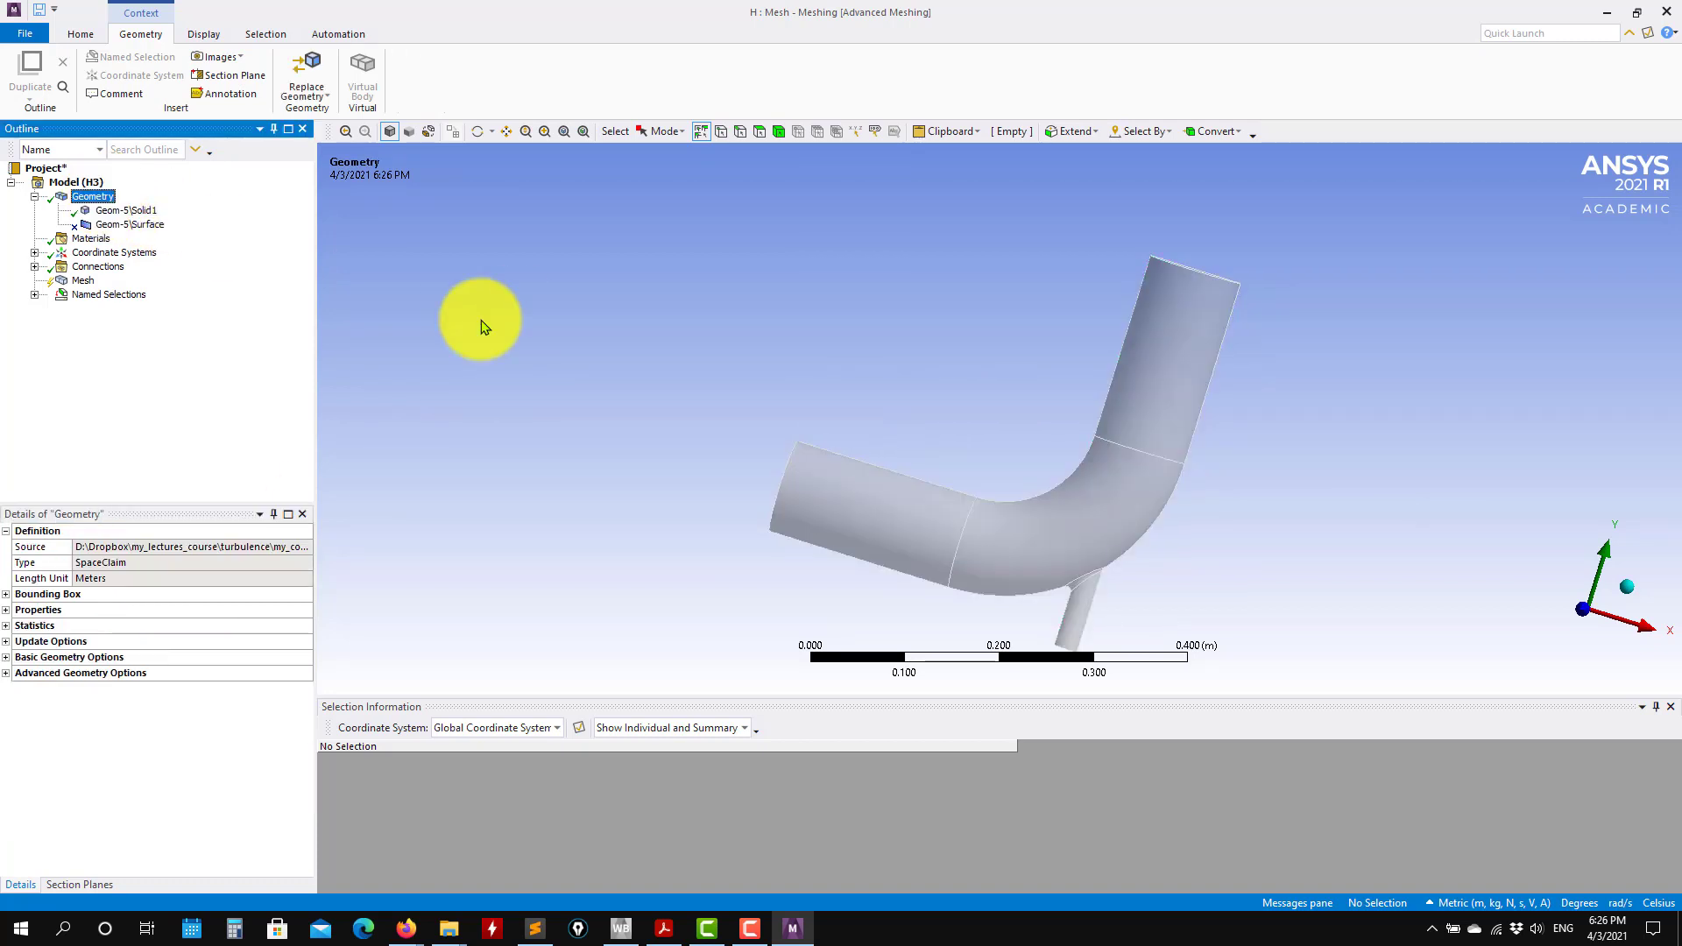
middle_click_drag(476, 319, 271, 244)
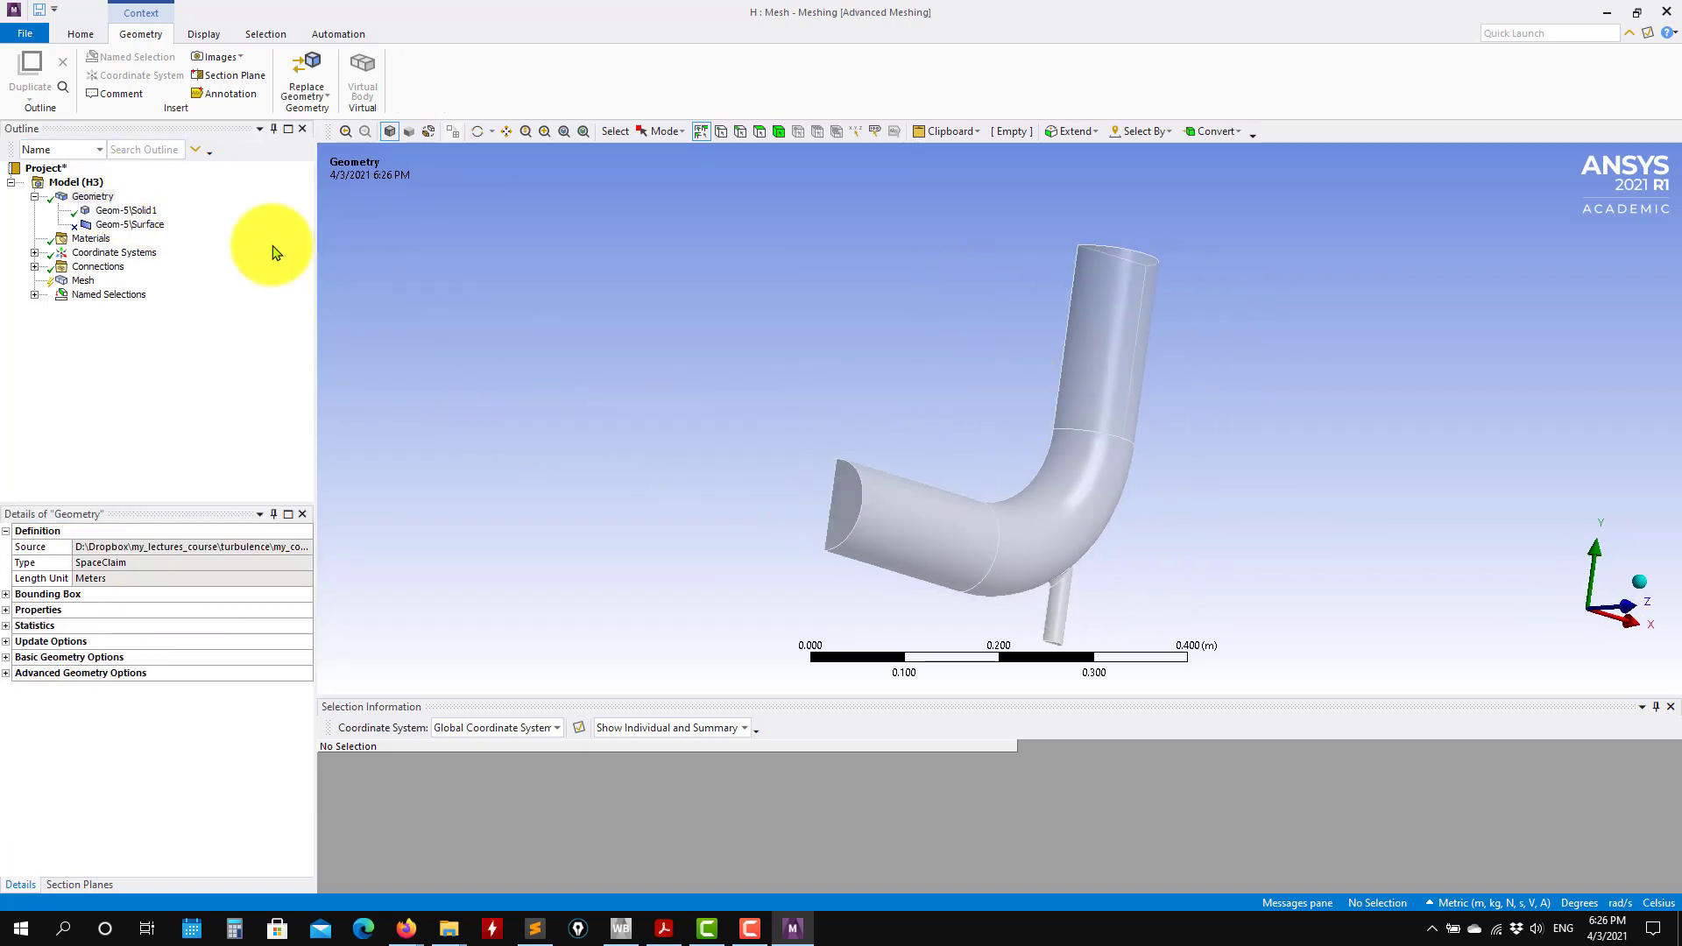
Step: Set Physics Preference to CFD and the global element size to 0.01 m
left_click(84, 280)
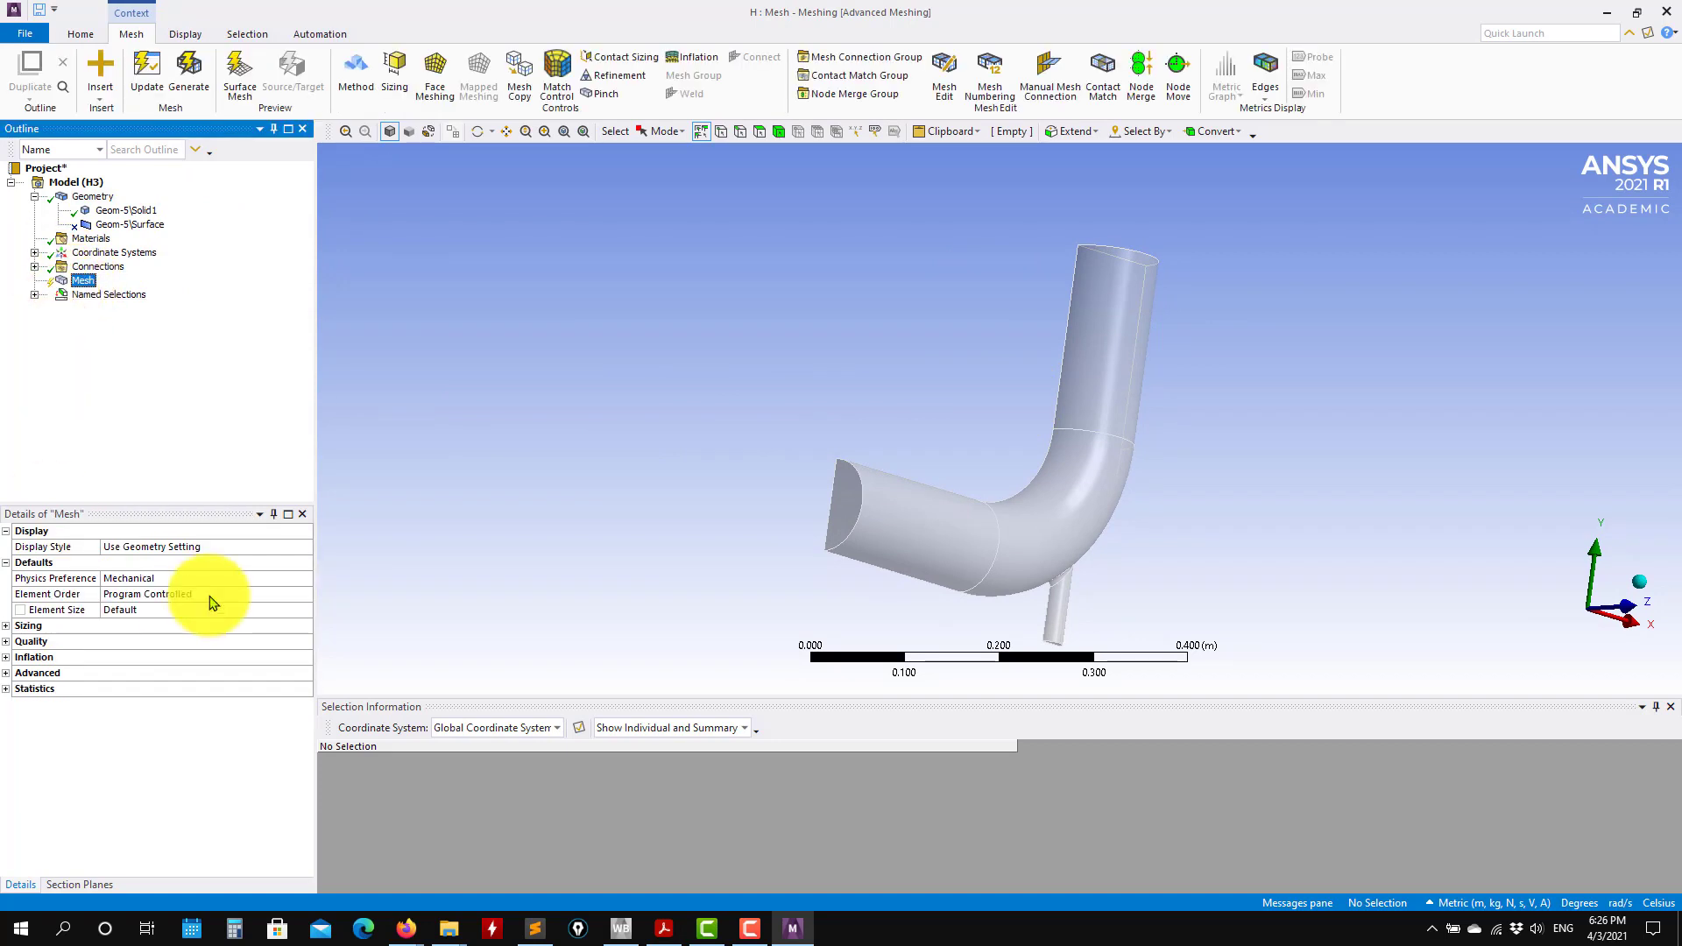
left_click(309, 580)
left_click(308, 580)
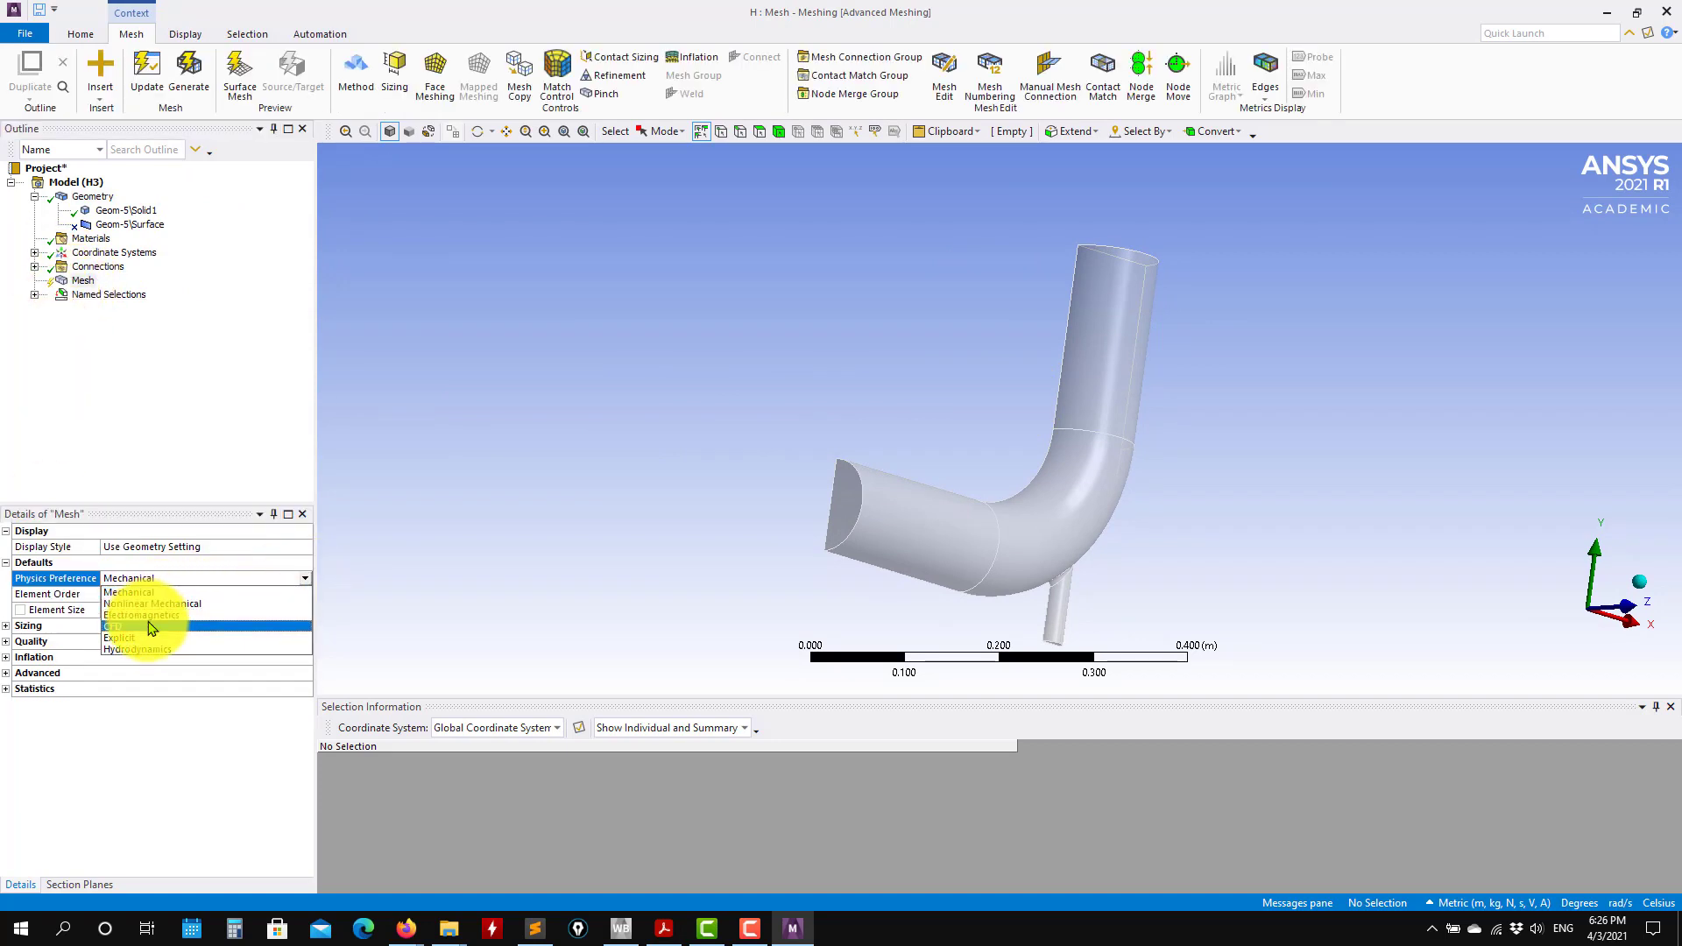
left_click(150, 622)
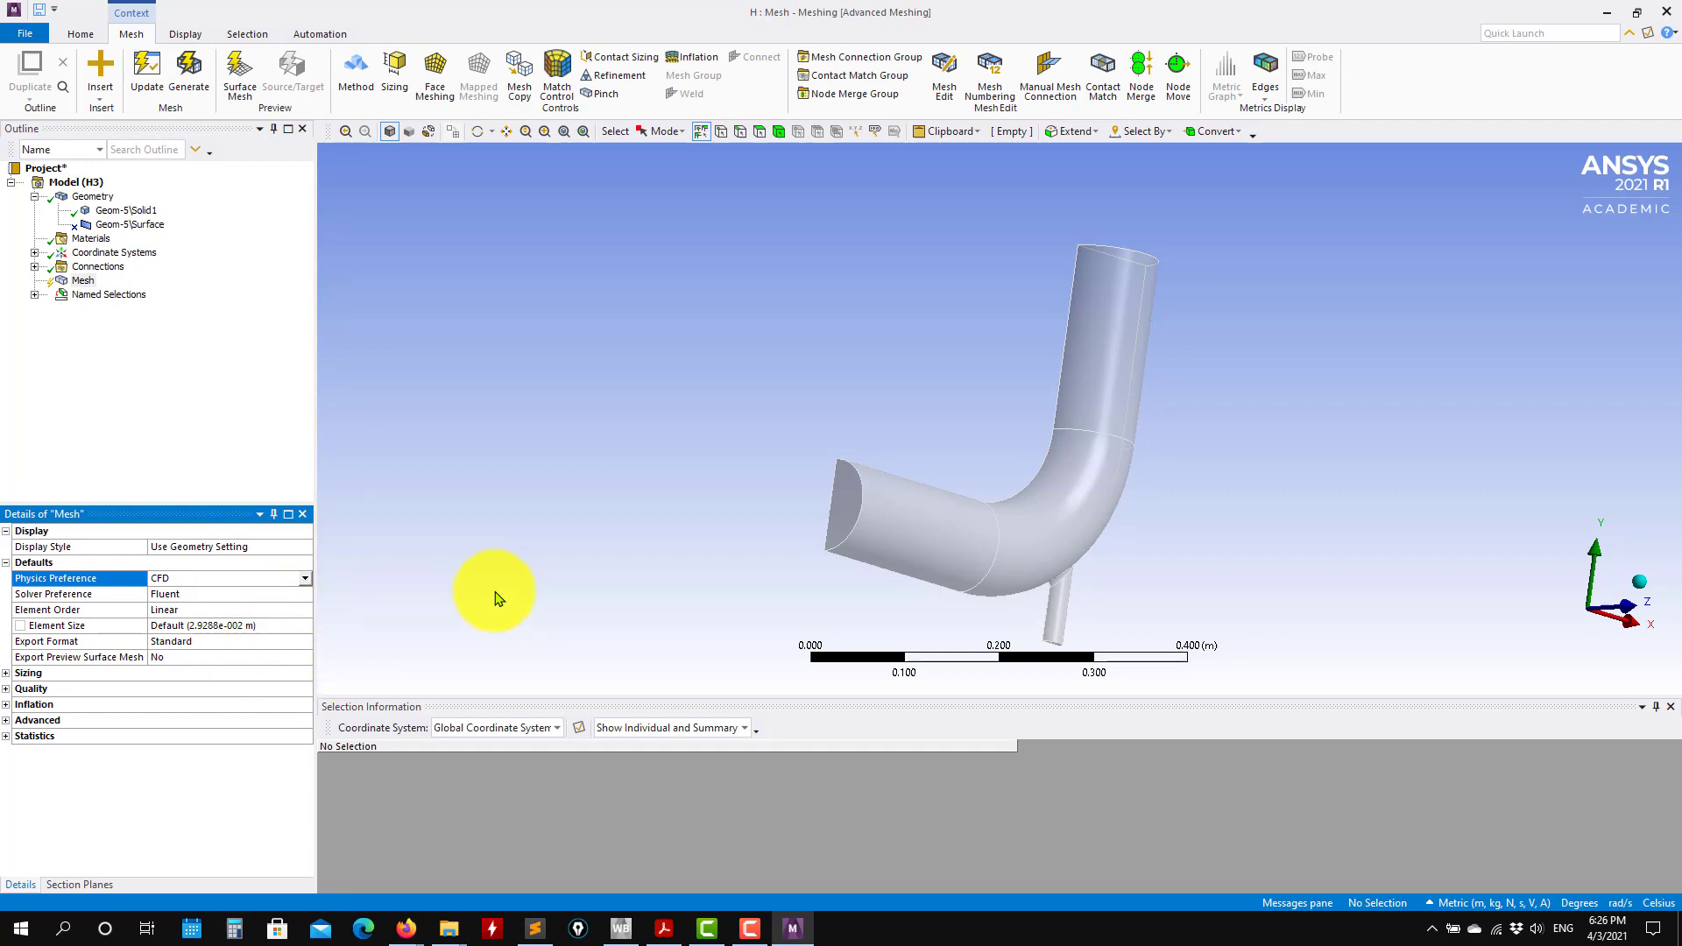
left_click(262, 629)
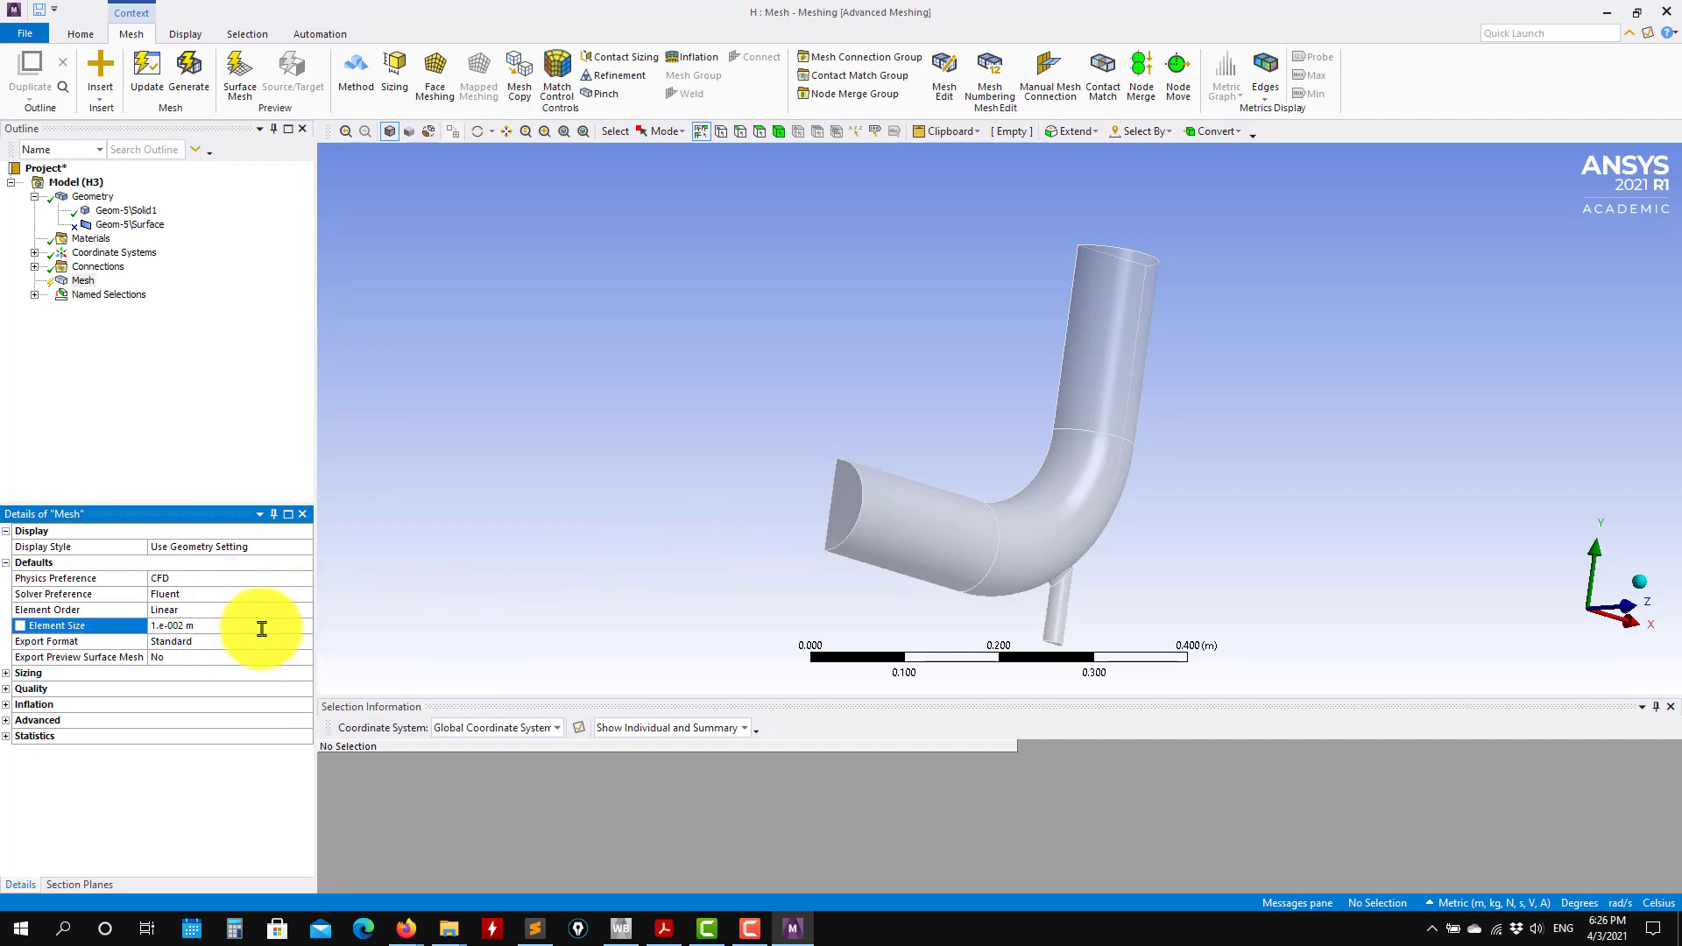
middle_click_drag(833, 497, 728, 552)
Step: Insert a Tetrahedrons method control scoped to the solid pipe body
right_click(84, 280)
mouse_move(175, 288)
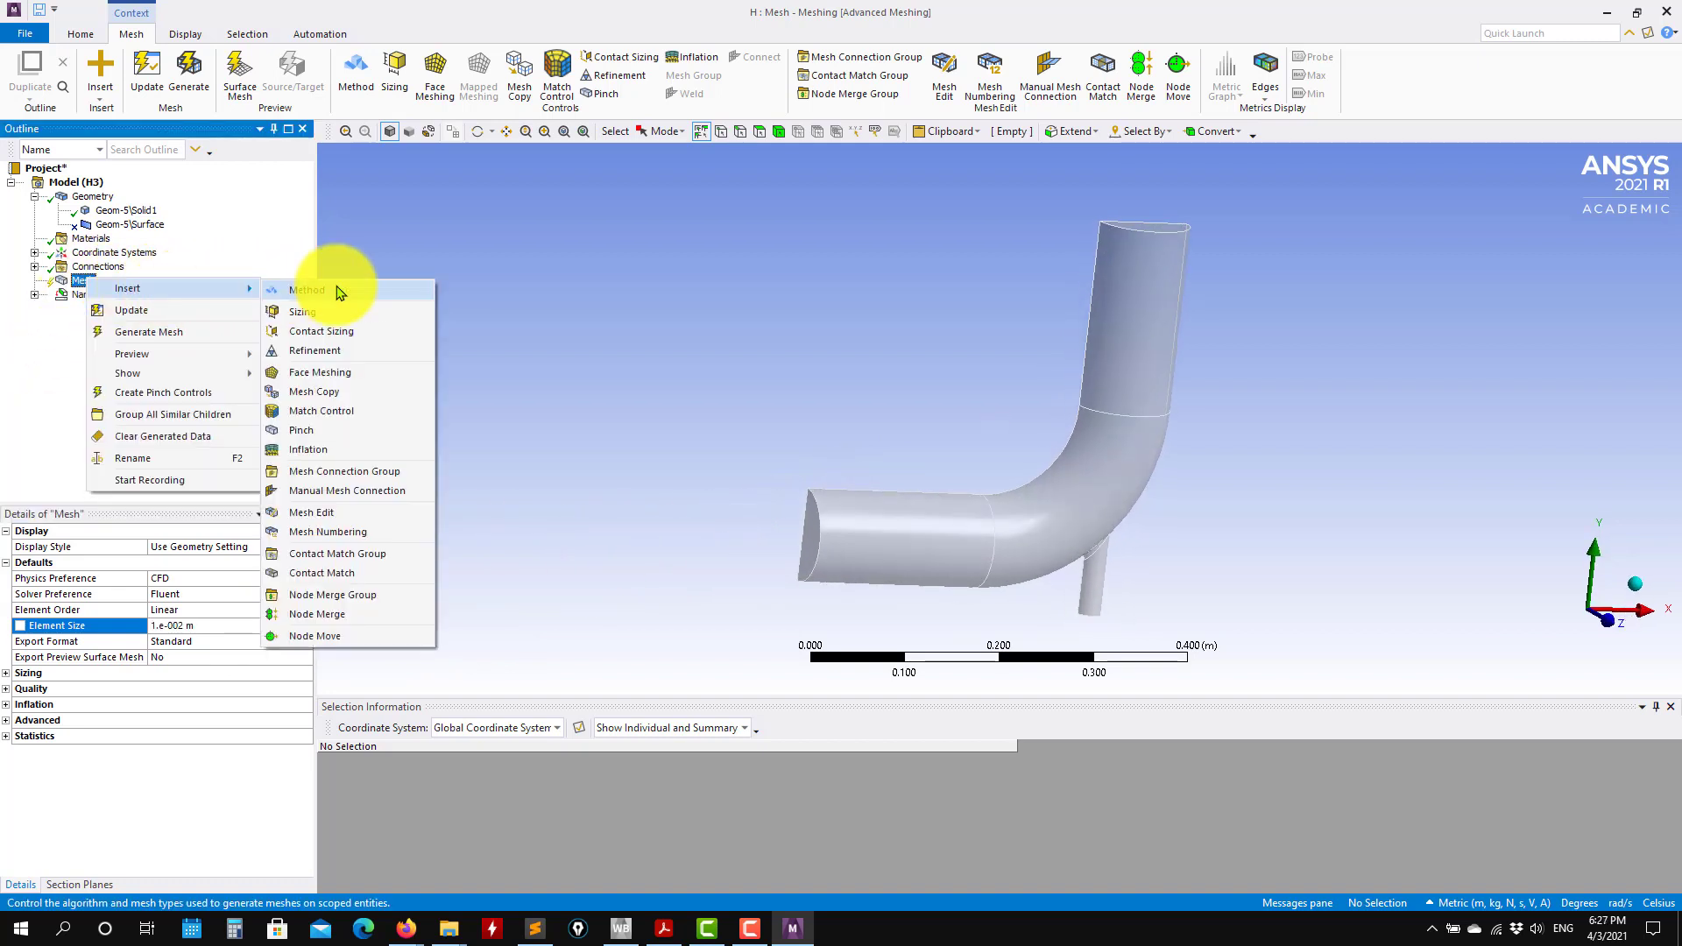
left_click(343, 294)
left_click(1069, 518)
left_click(131, 548)
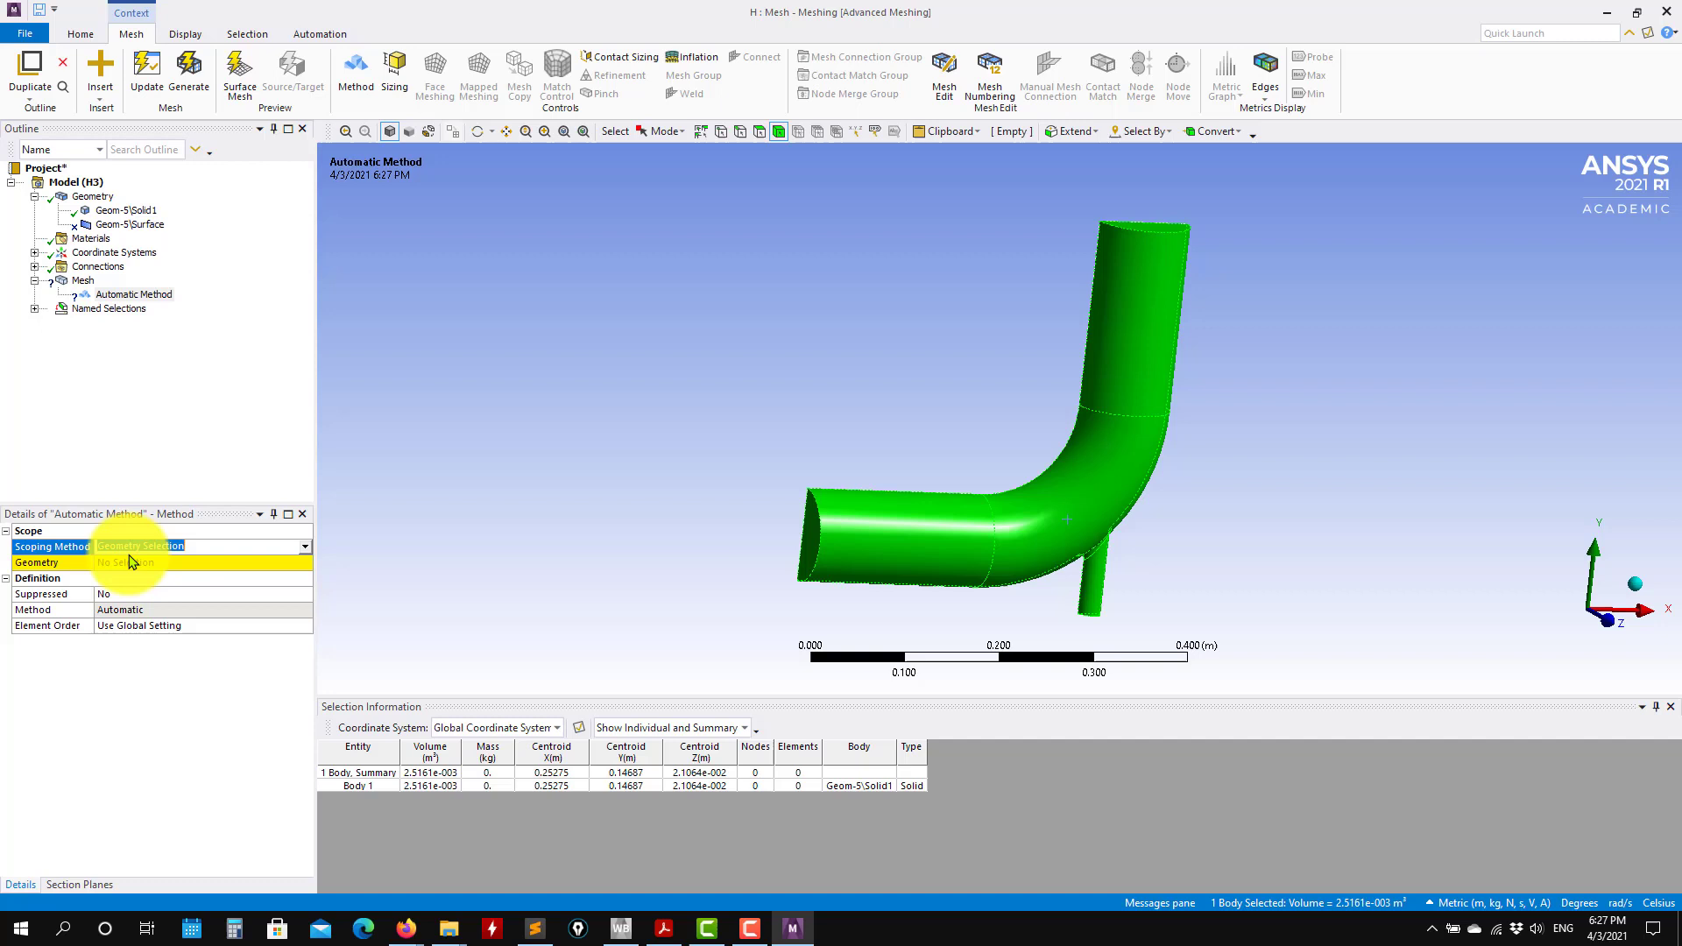
left_click(132, 565)
left_click(131, 562)
left_click(298, 615)
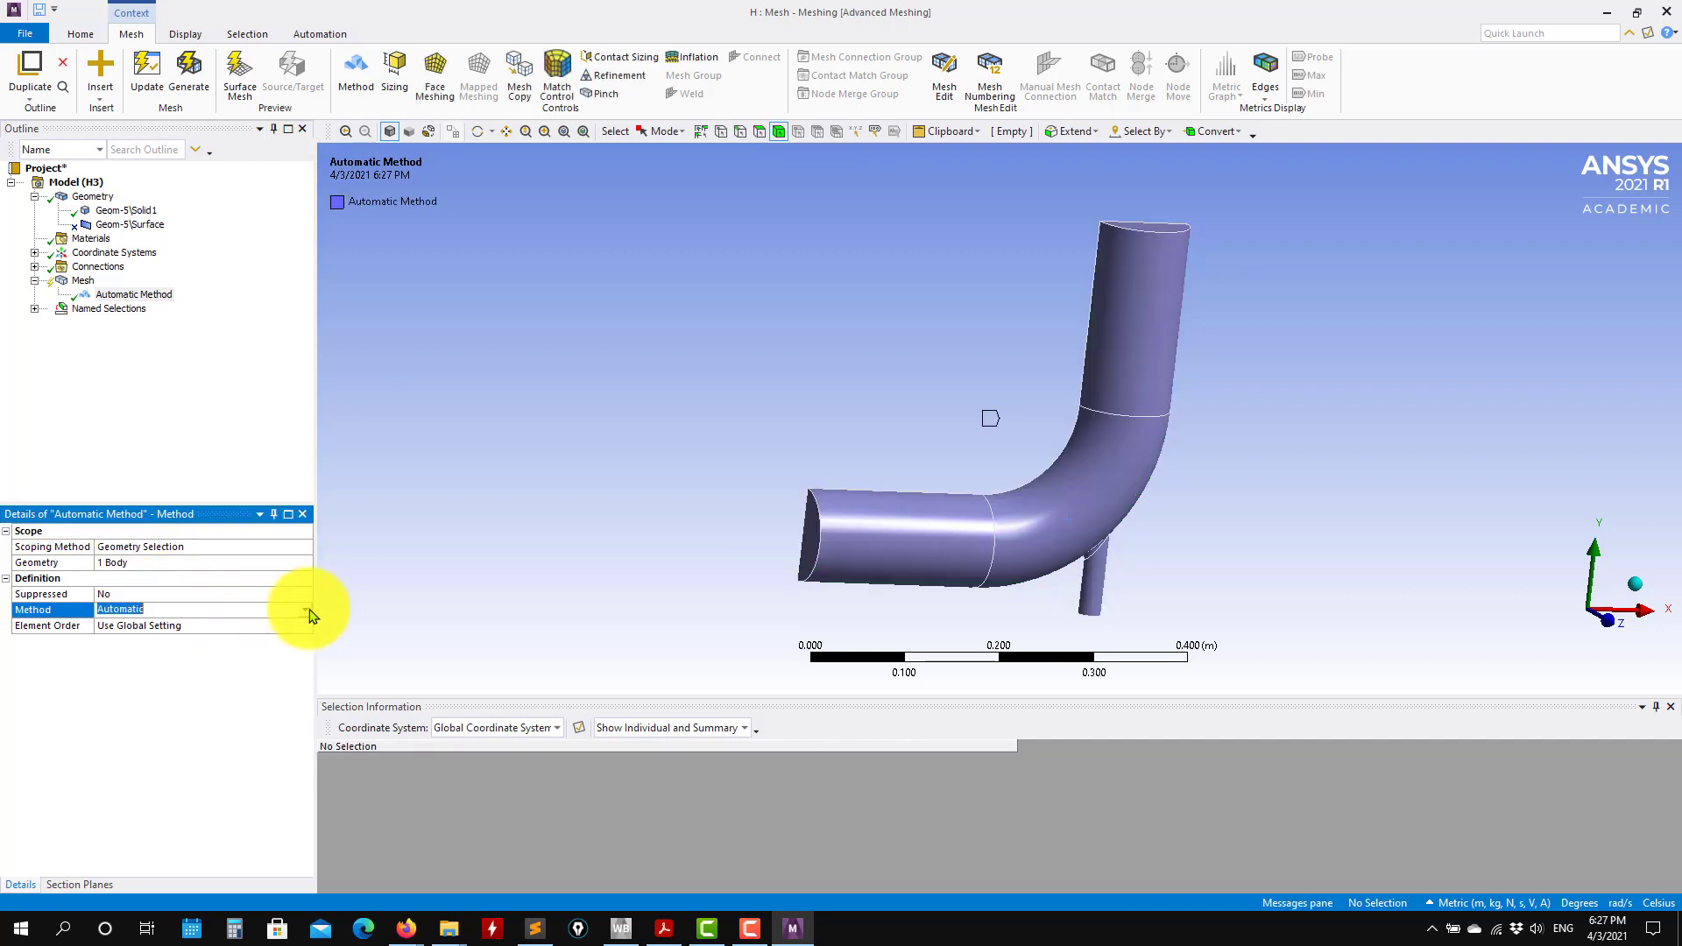
left_click(309, 613)
left_click(199, 637)
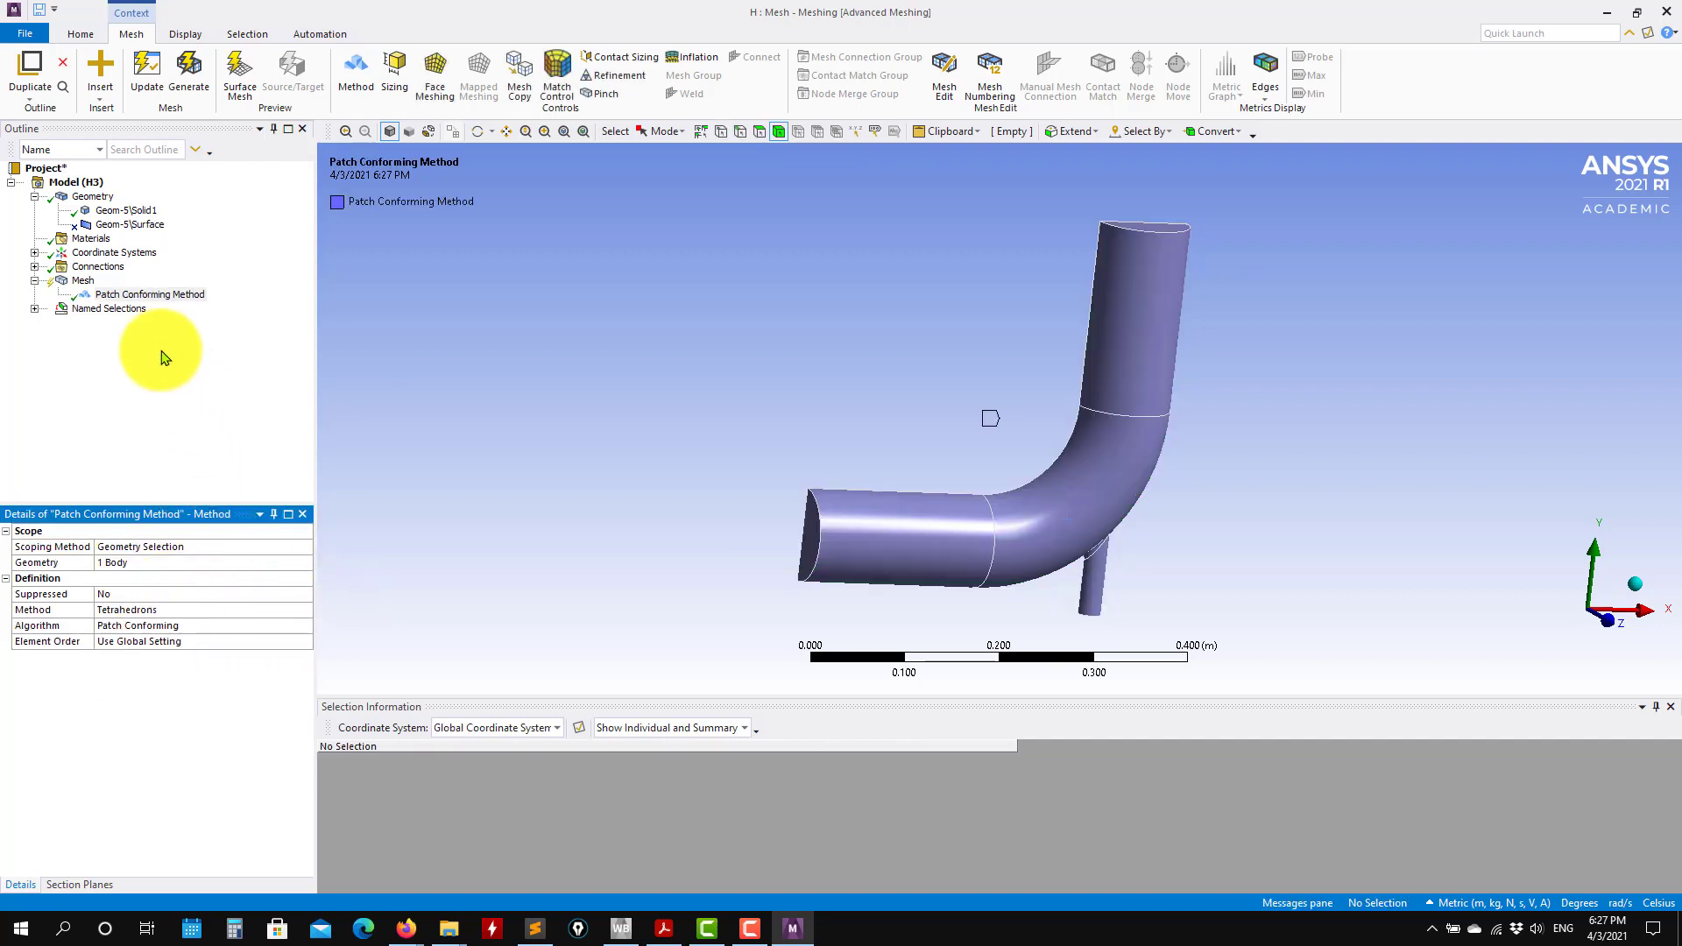
Step: Check the inlet1, wall1 and sym named selections, then return to the Mesh settings
left_click(35, 308)
left_click(109, 324)
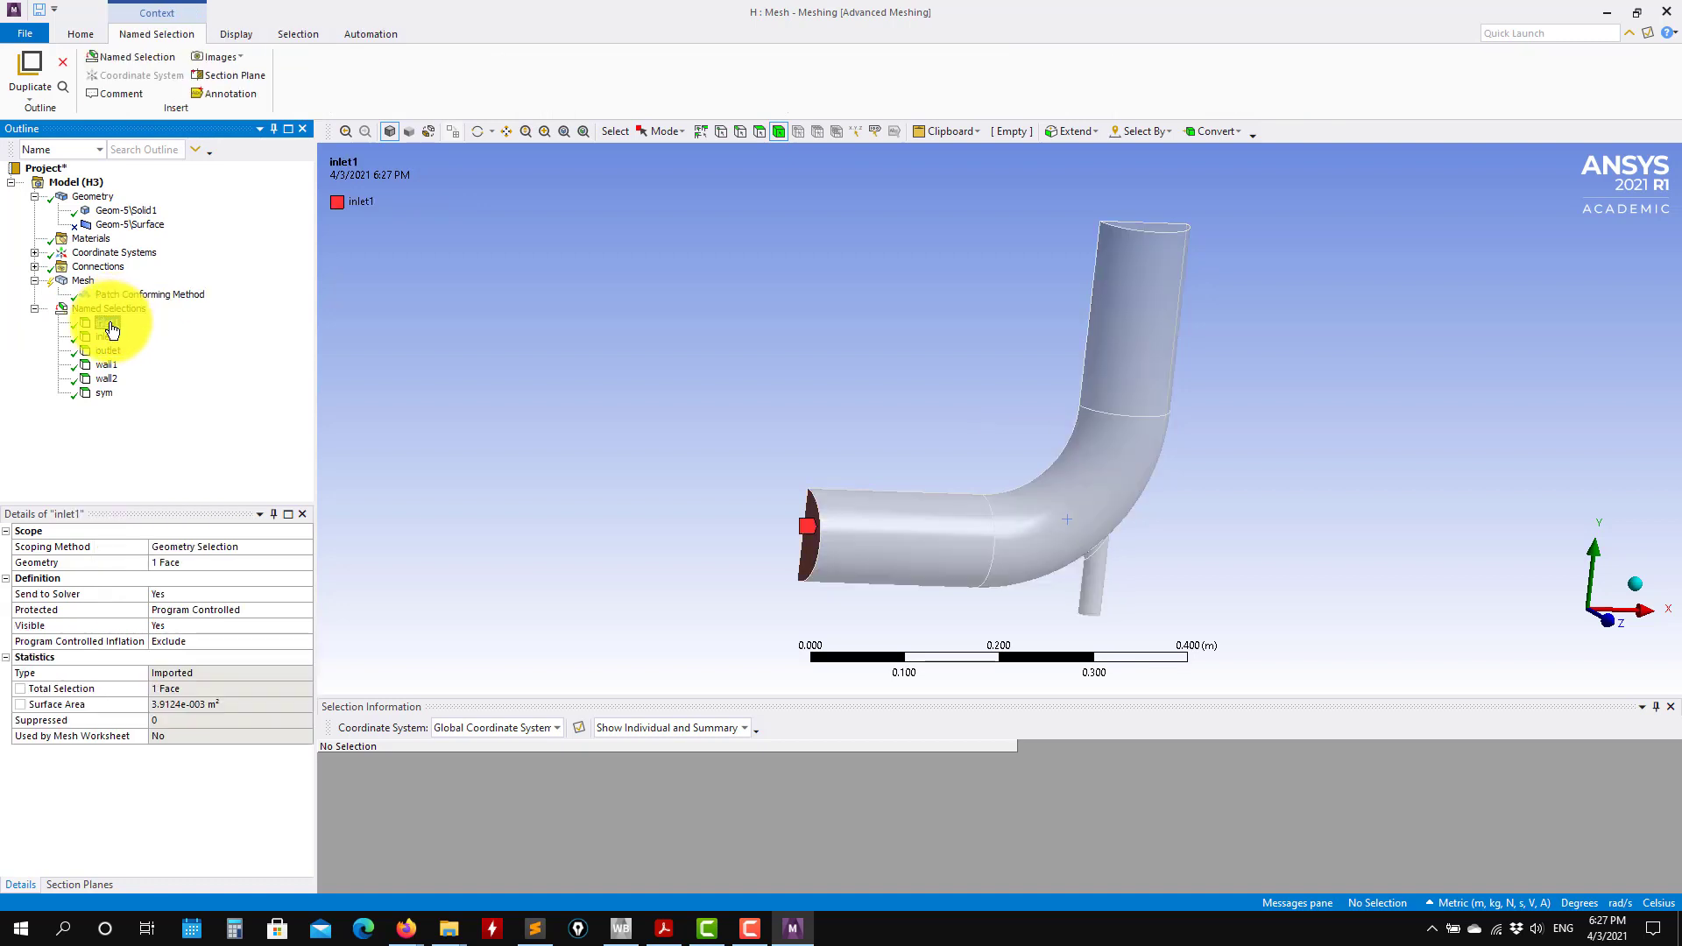
left_click(106, 364)
left_click(106, 392)
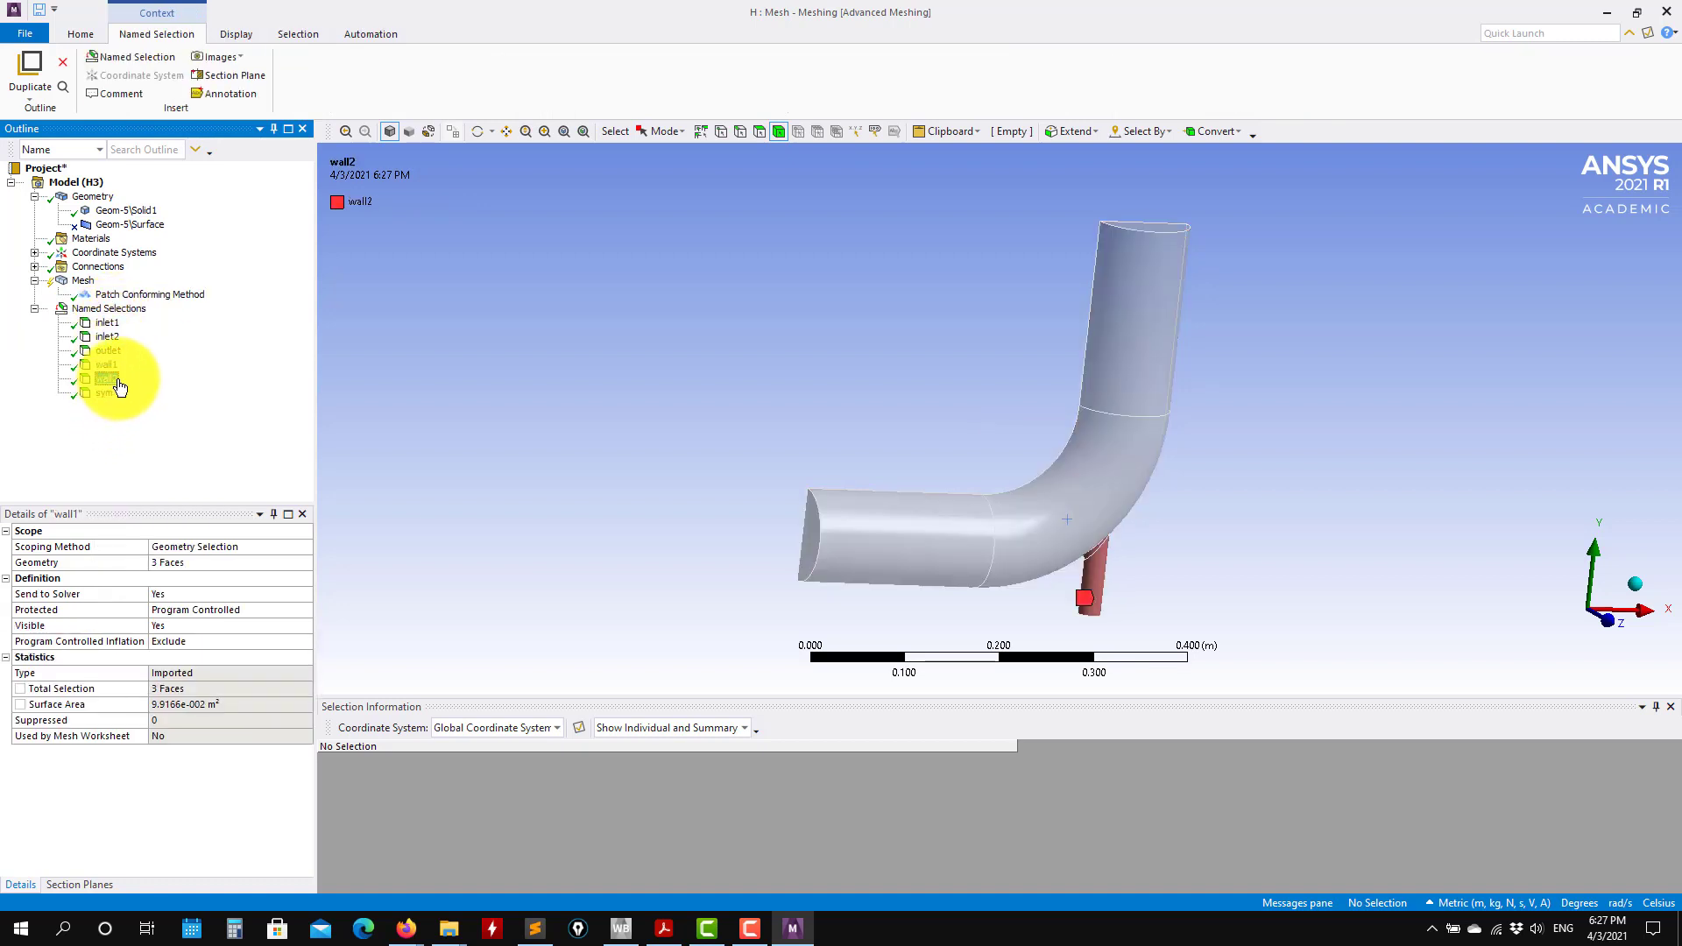
left_click(585, 496)
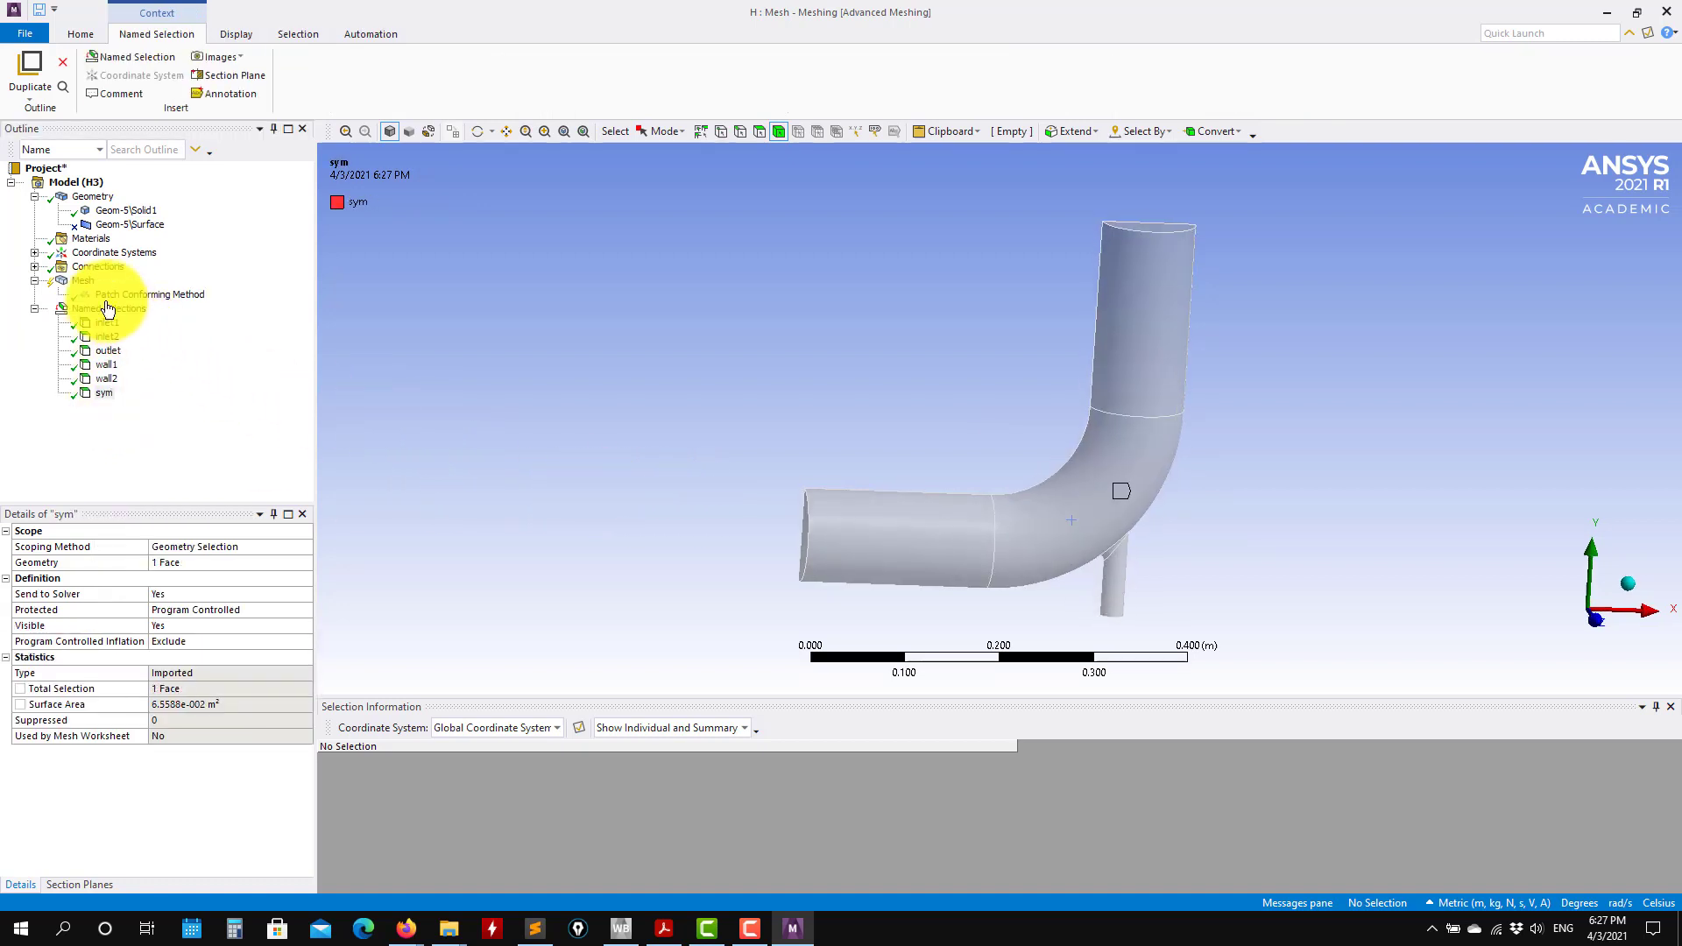
left_click(88, 282)
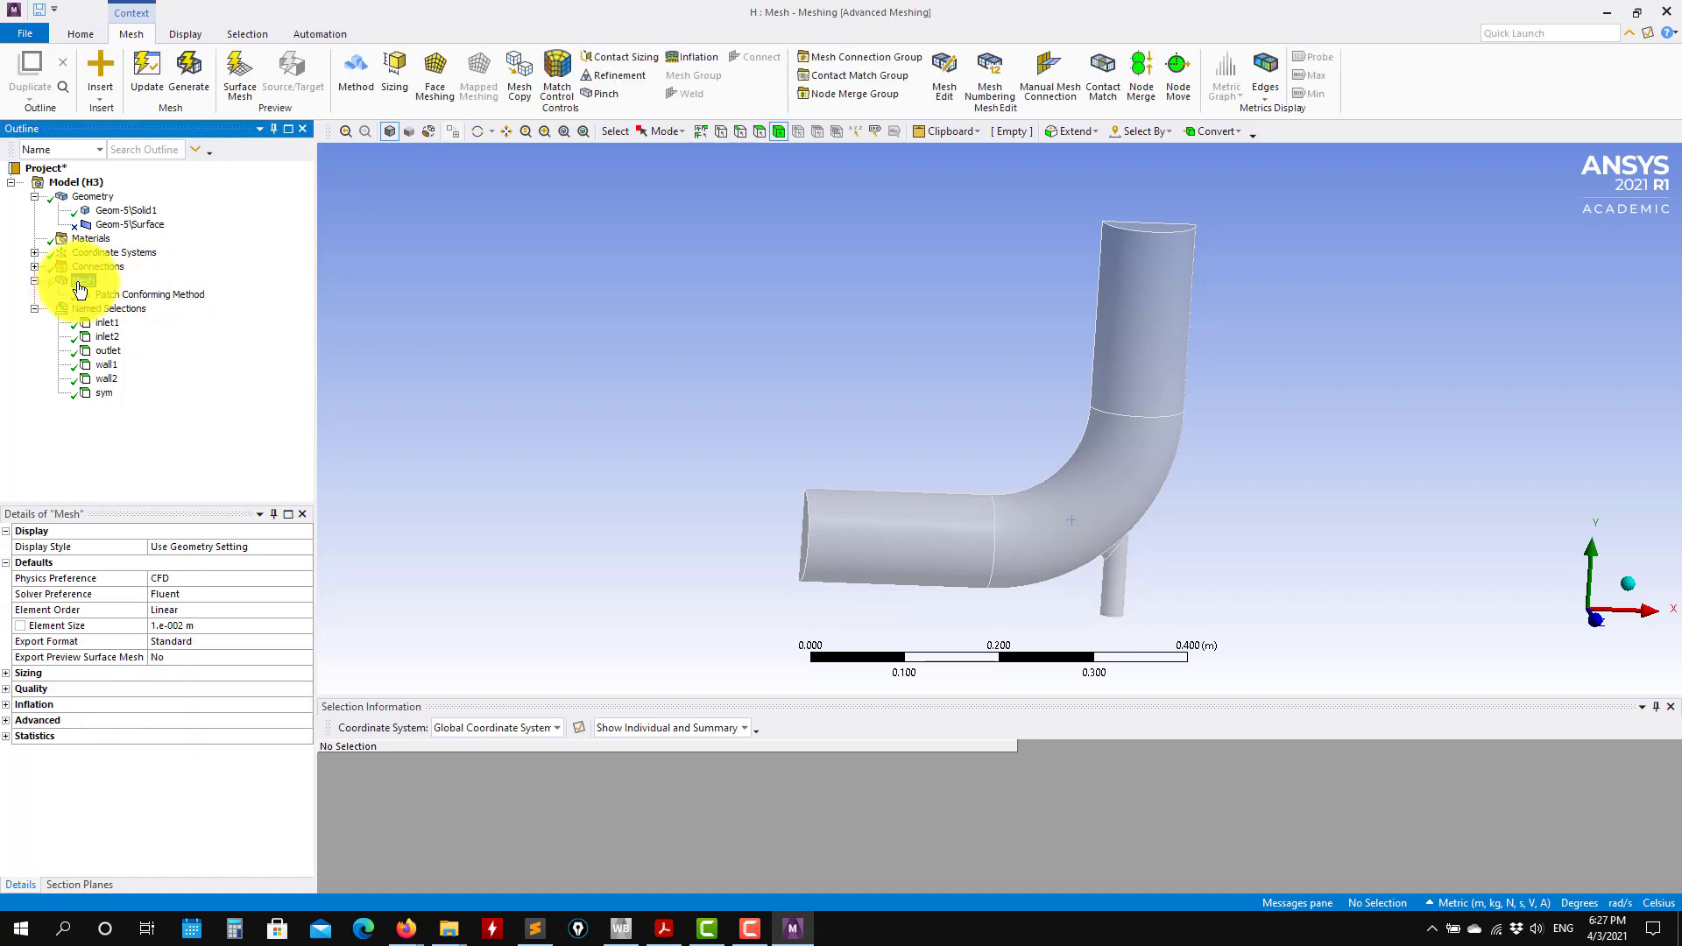
Step: Insert an Inflation control scoped to the pipe body
right_click(79, 289)
mouse_move(133, 294)
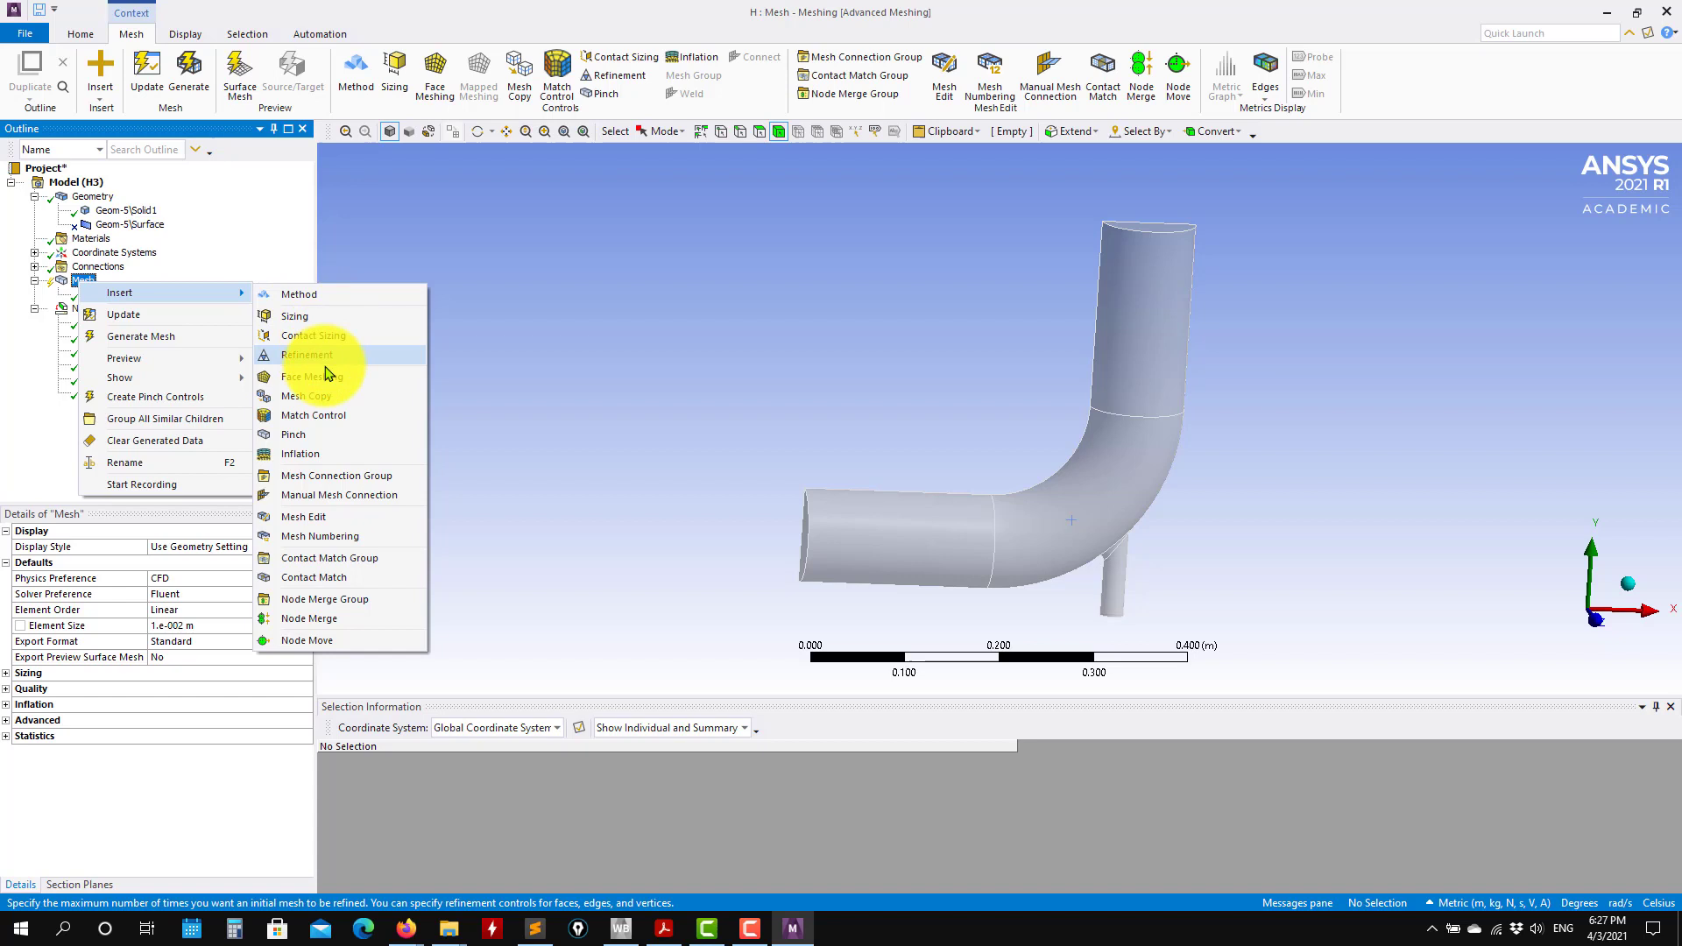
left_click(300, 453)
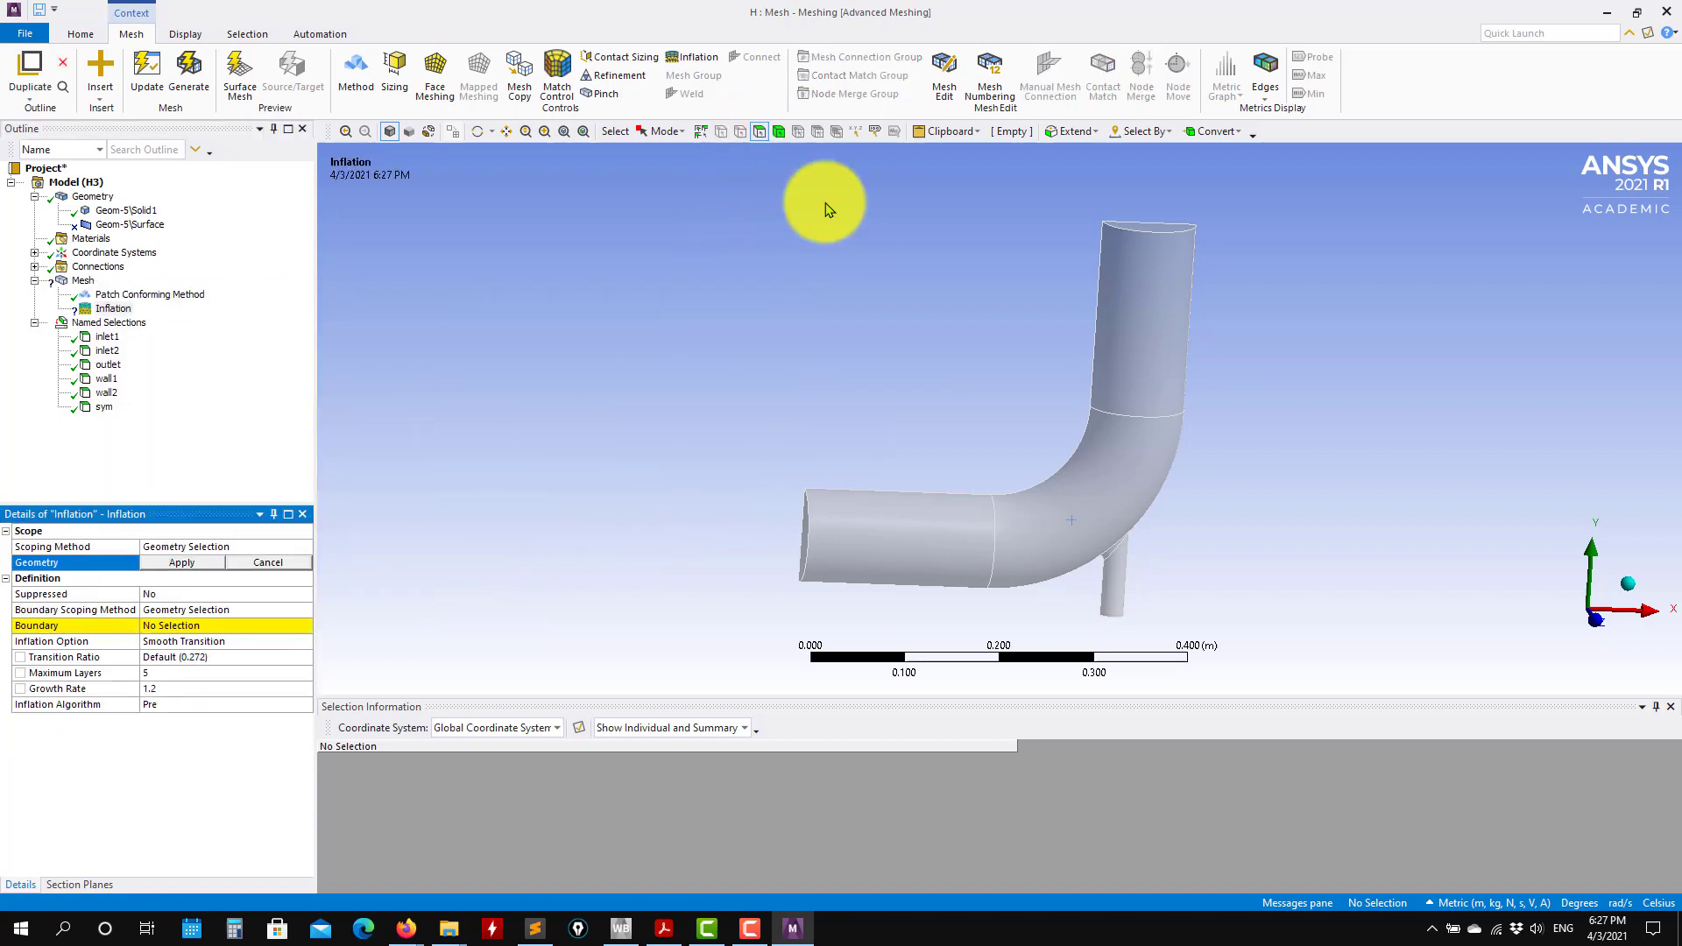
left_click(778, 133)
left_click(1025, 556)
left_click(207, 563)
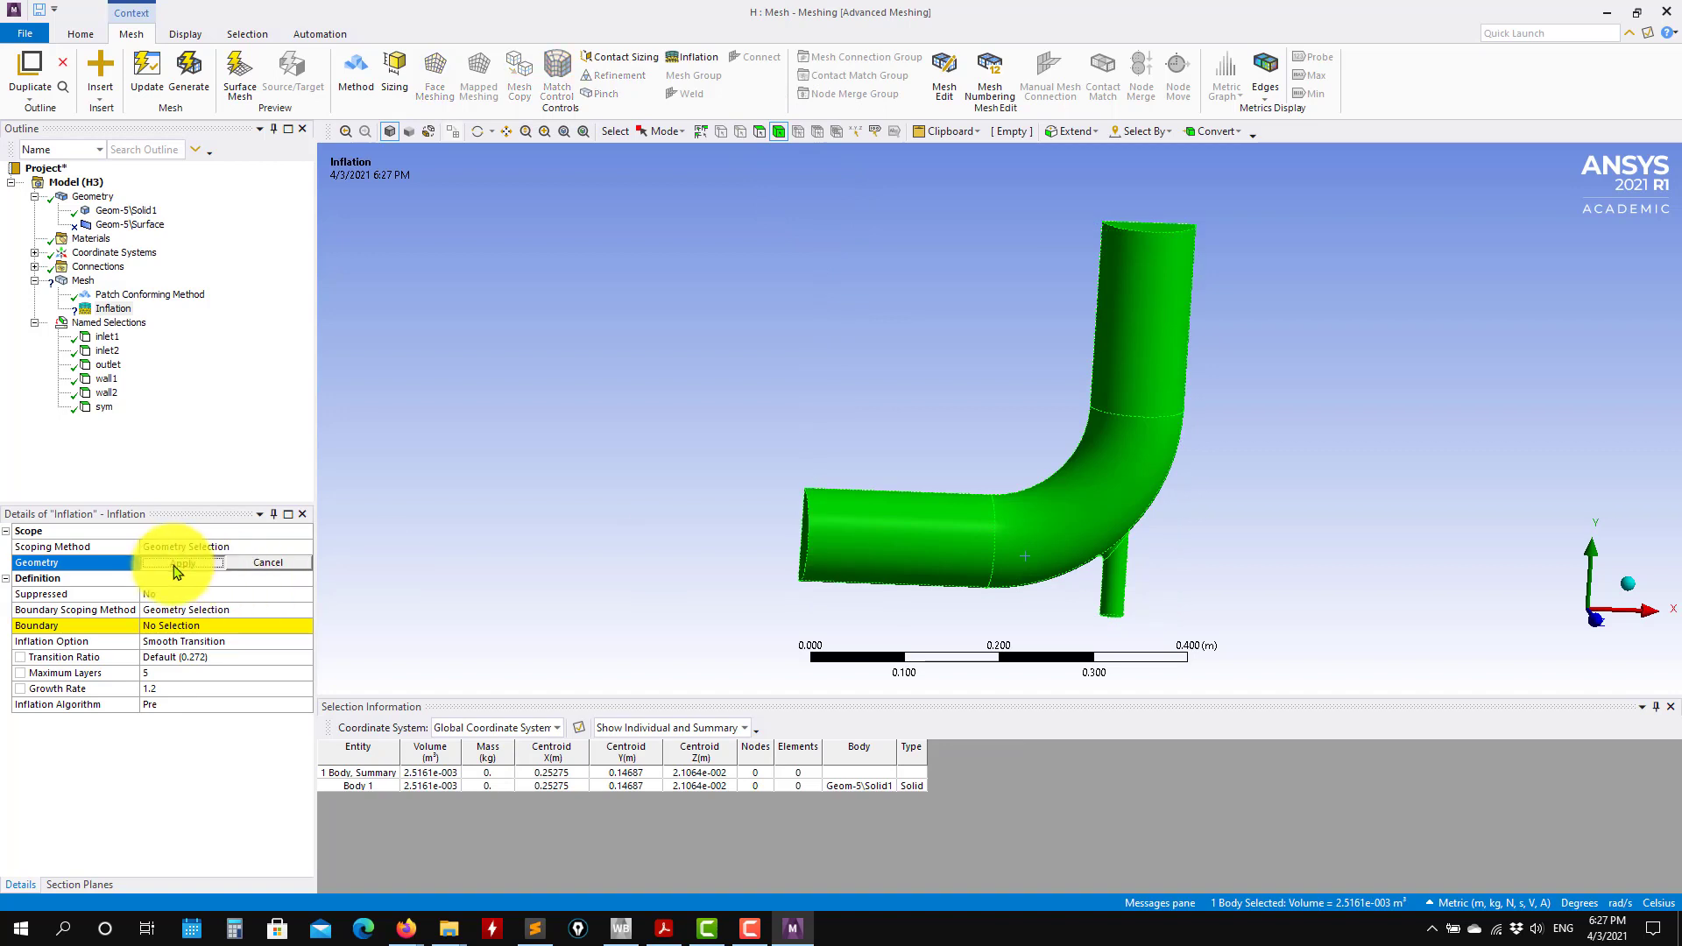
Step: Set the inflation boundary to multiple wall named selections
left_click(760, 132)
left_click(911, 530)
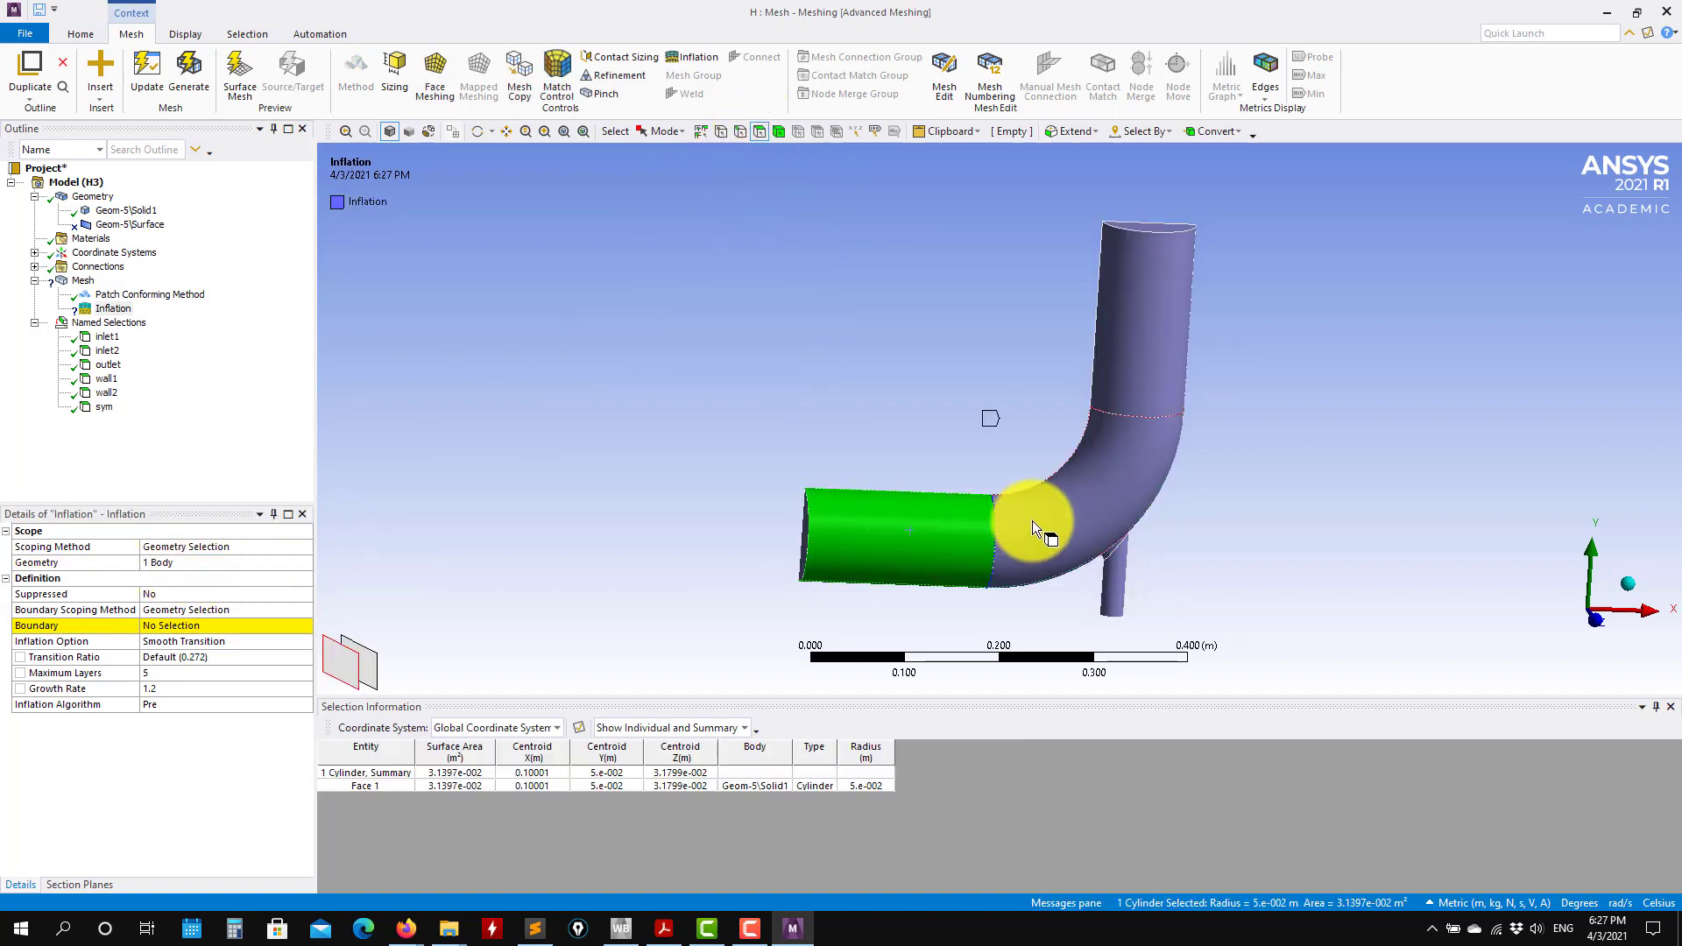
left_click(1091, 424, "ctrl")
left_click(1112, 328, "ctrl")
left_click(298, 610)
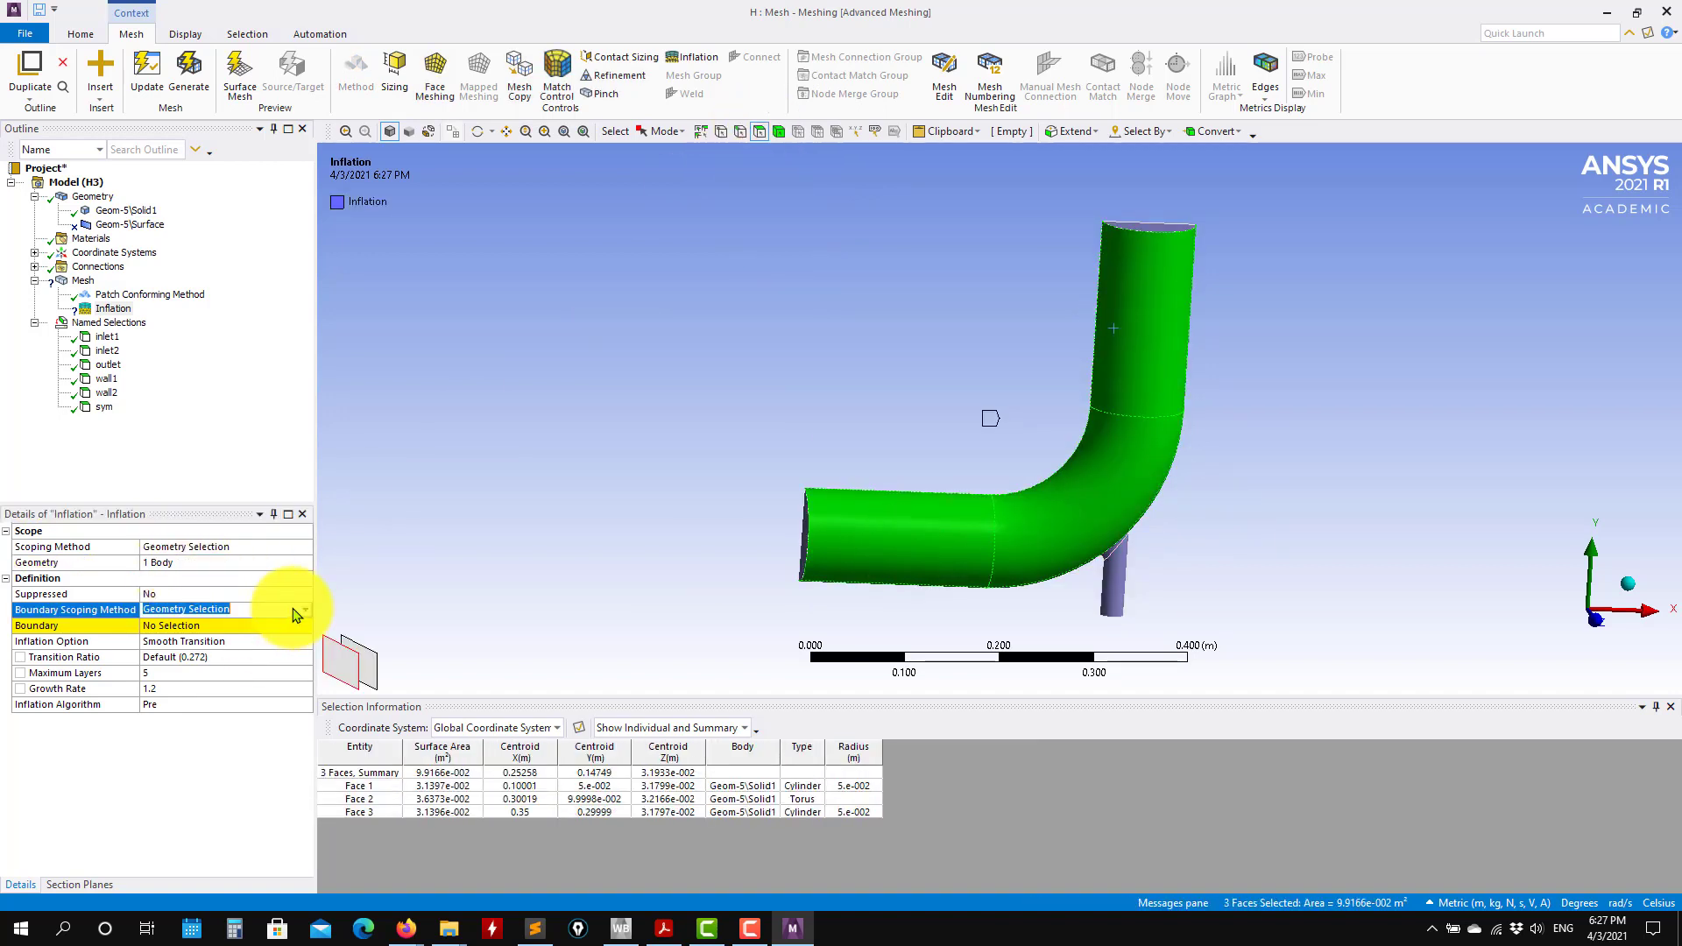
left_click(305, 610)
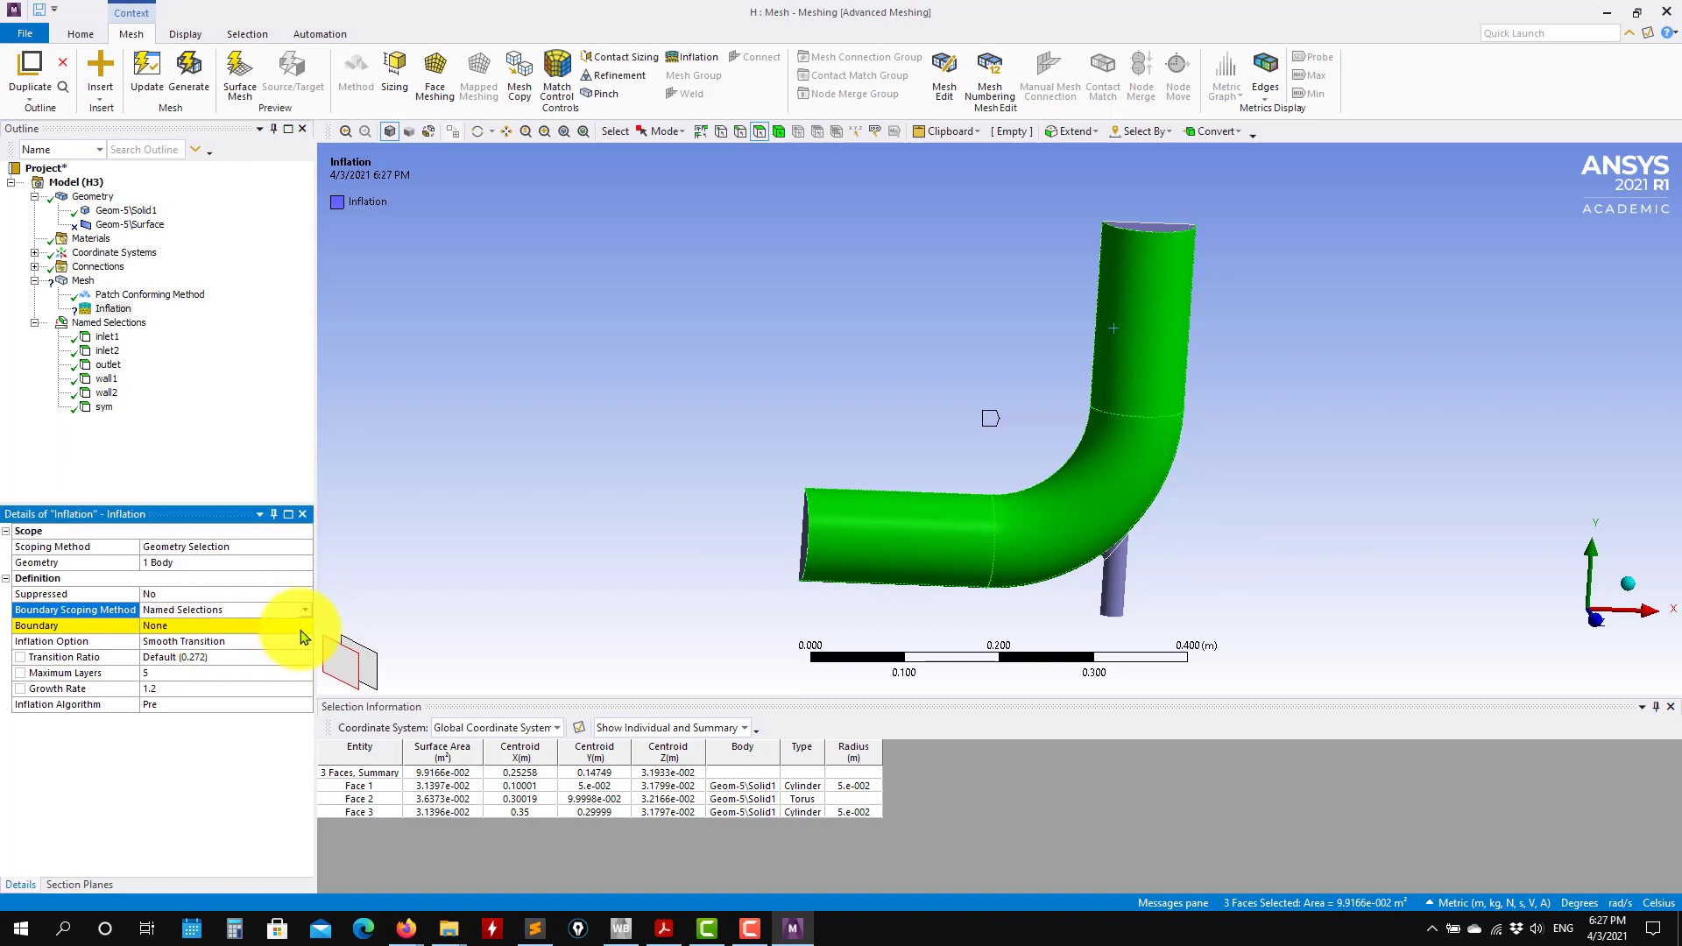
left_click(298, 643)
left_click(305, 625)
left_click(161, 673)
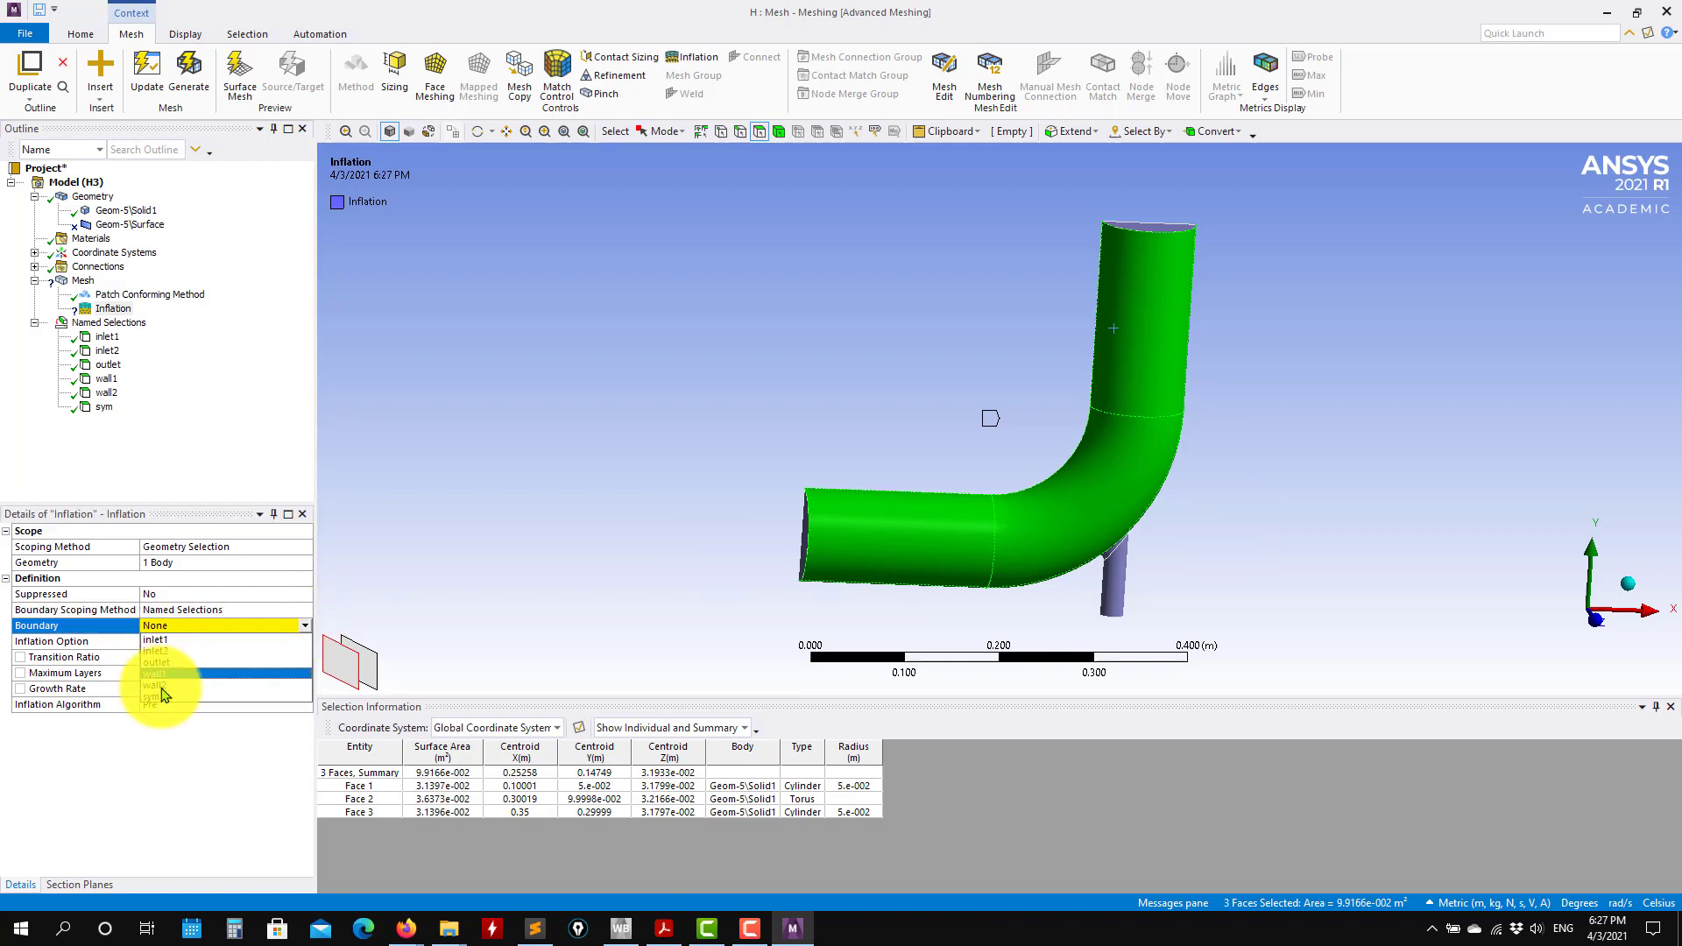
left_click(171, 685)
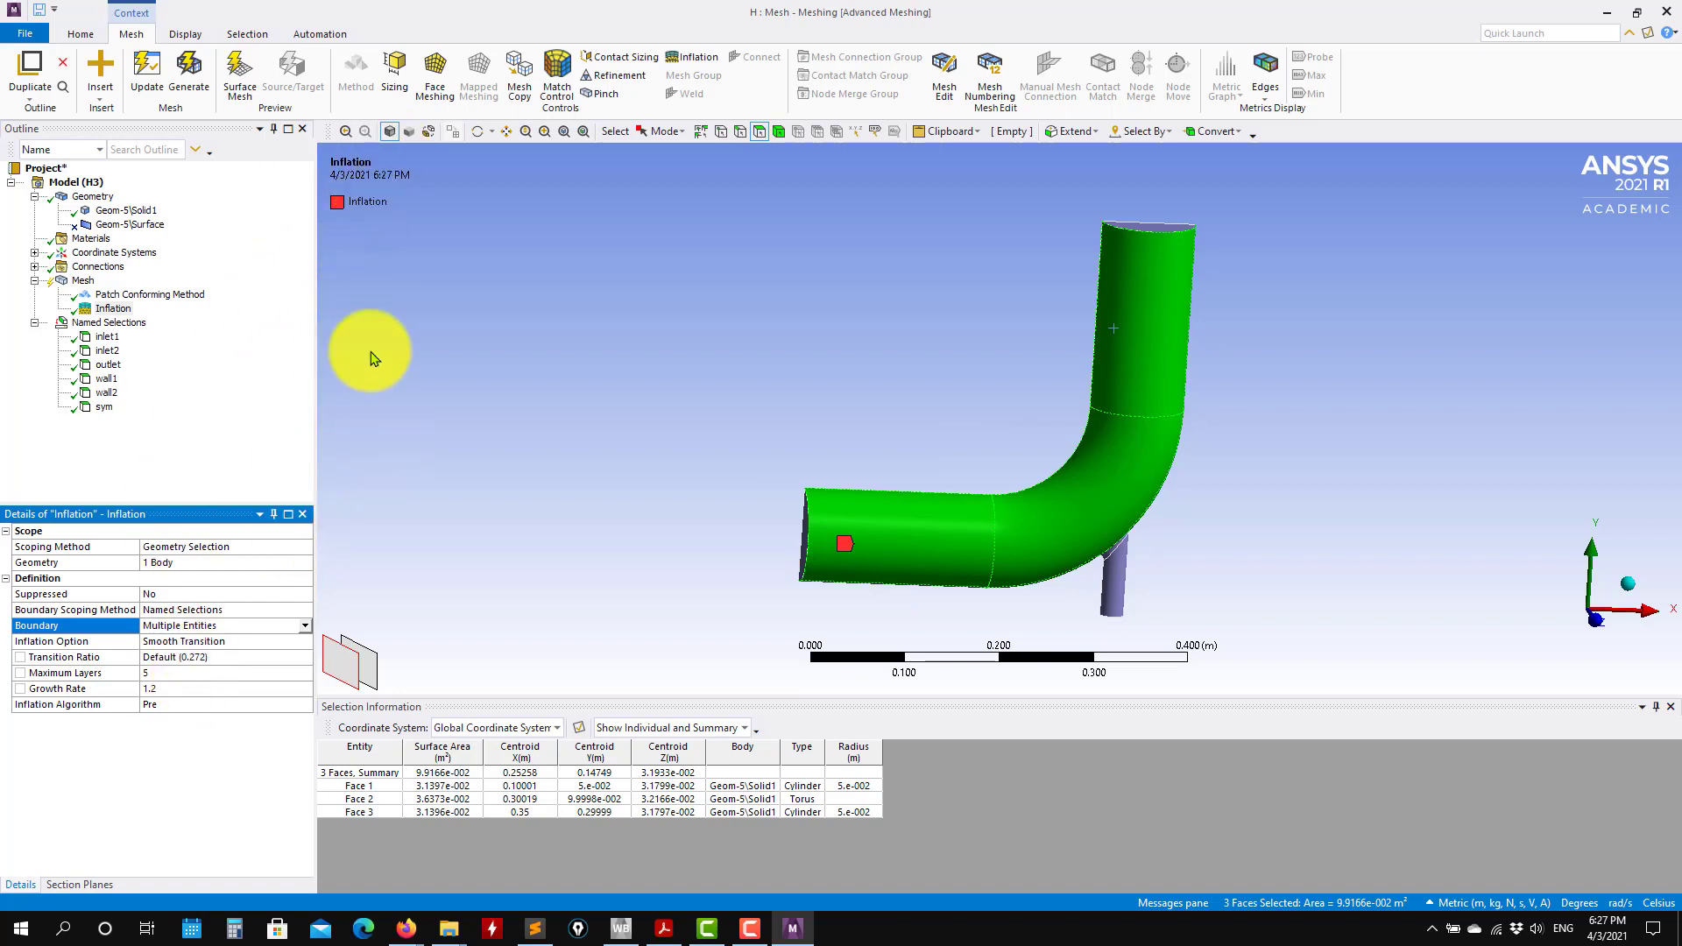
Step: Generate the mesh and rotate and zoom to inspect the bend and side branch
left_click(190, 79)
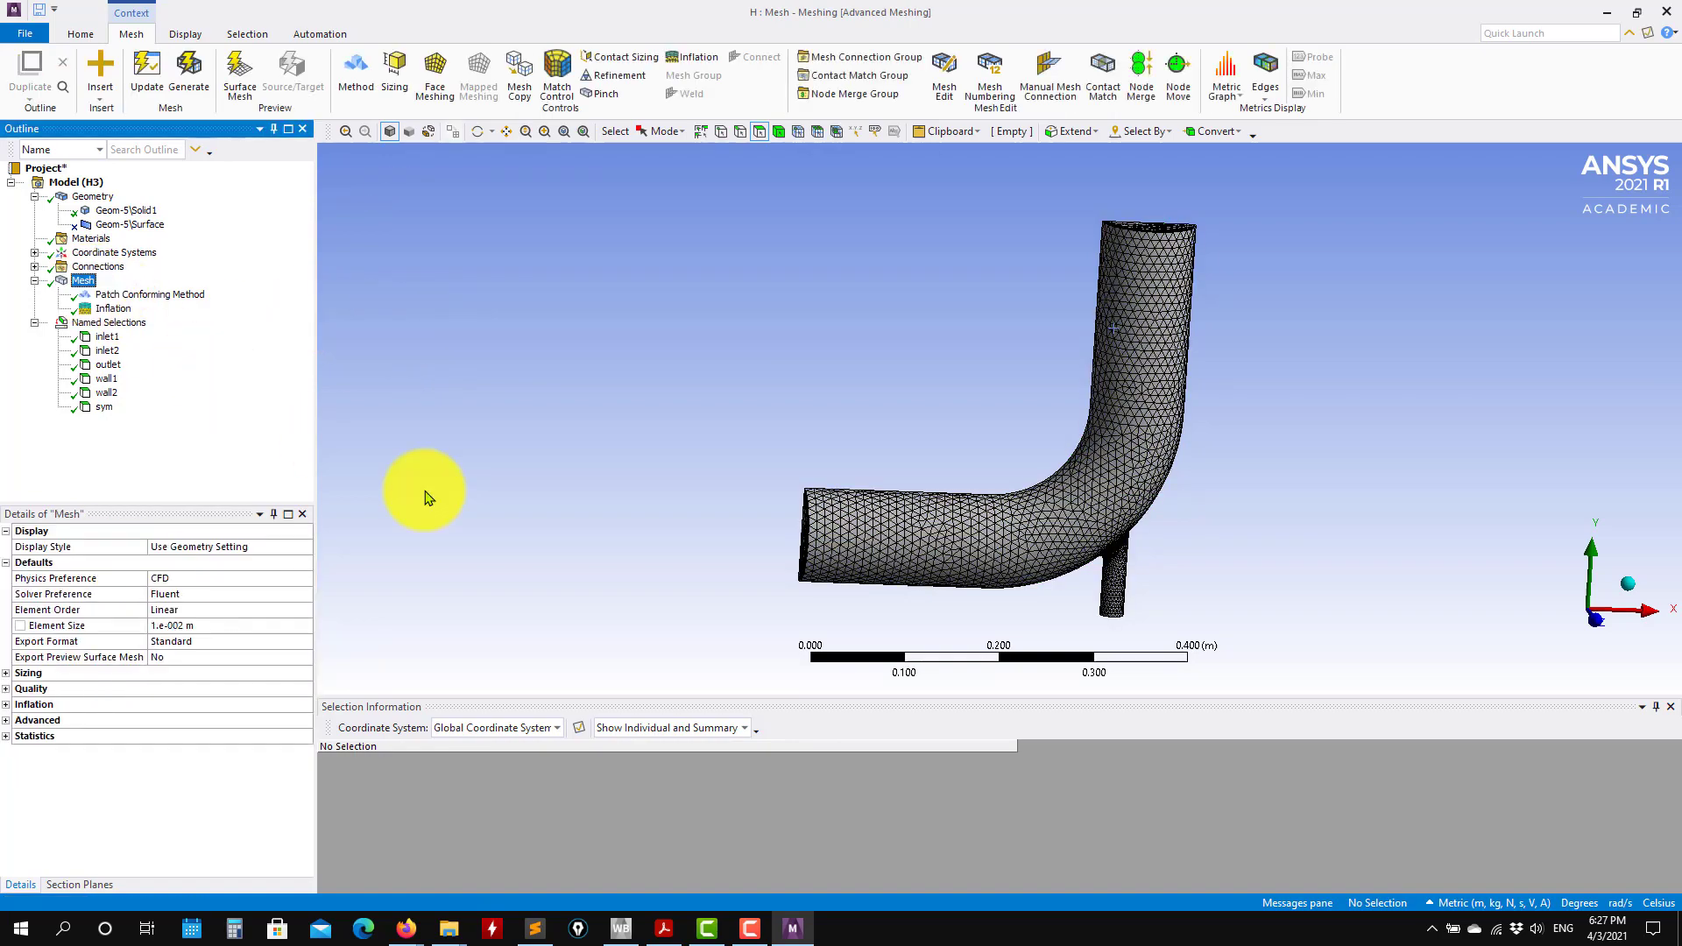
middle_click_drag(428, 497, 1119, 591)
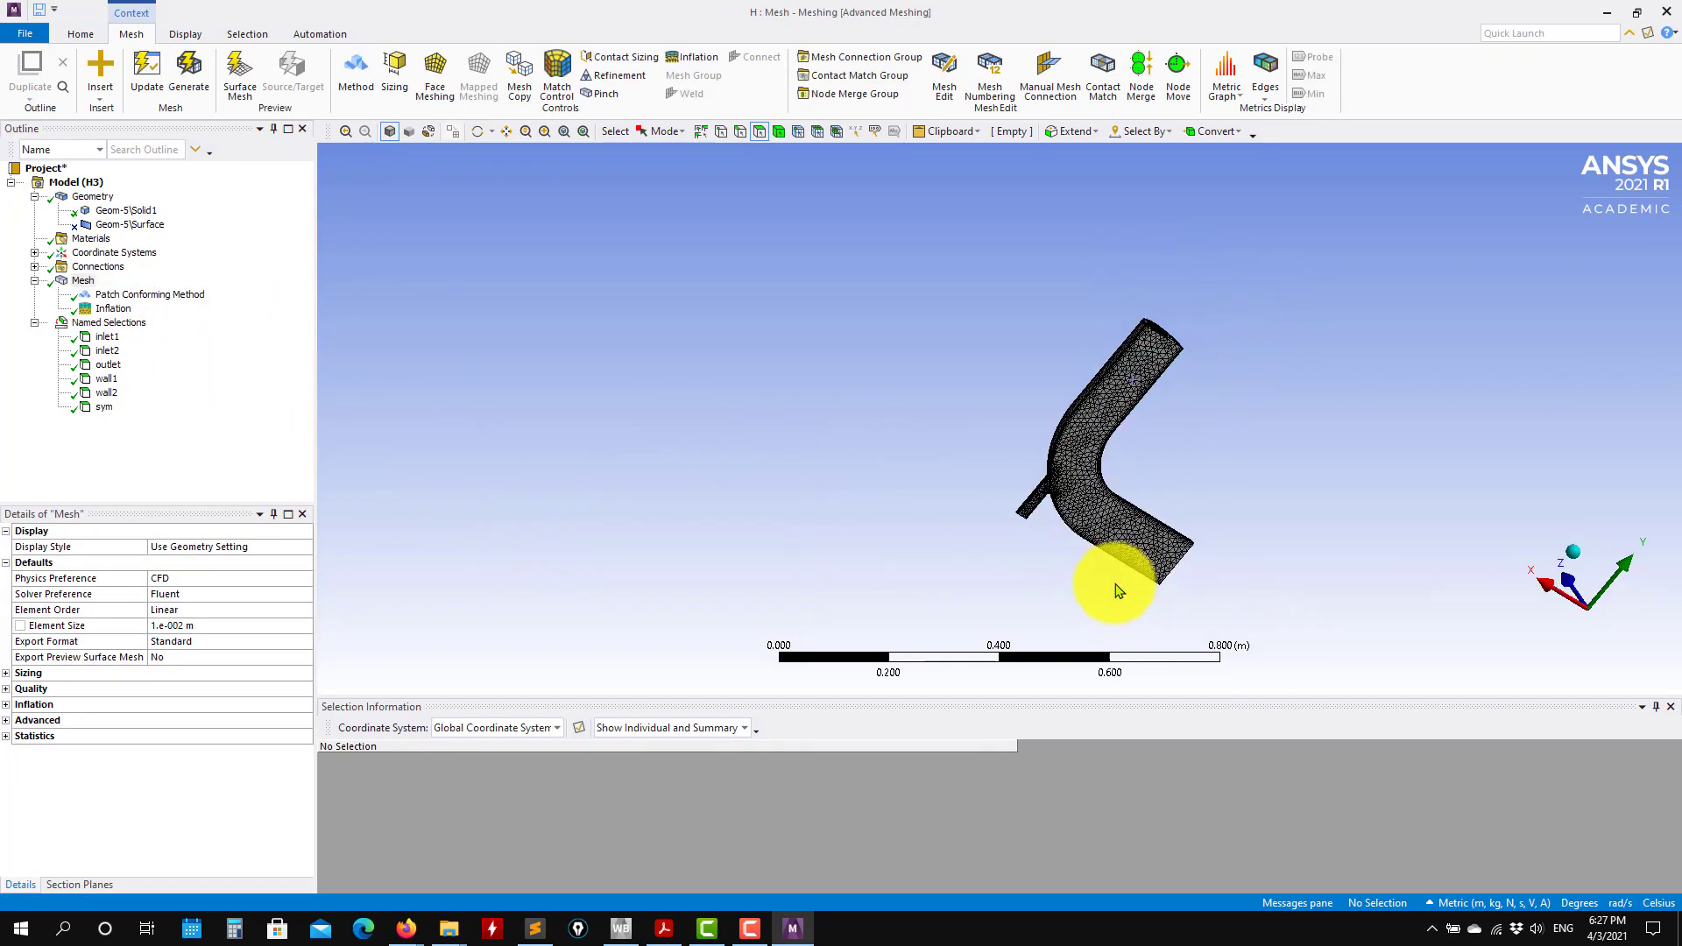
scroll(1130, 565, "up", 5)
scroll(812, 364, "up", 5)
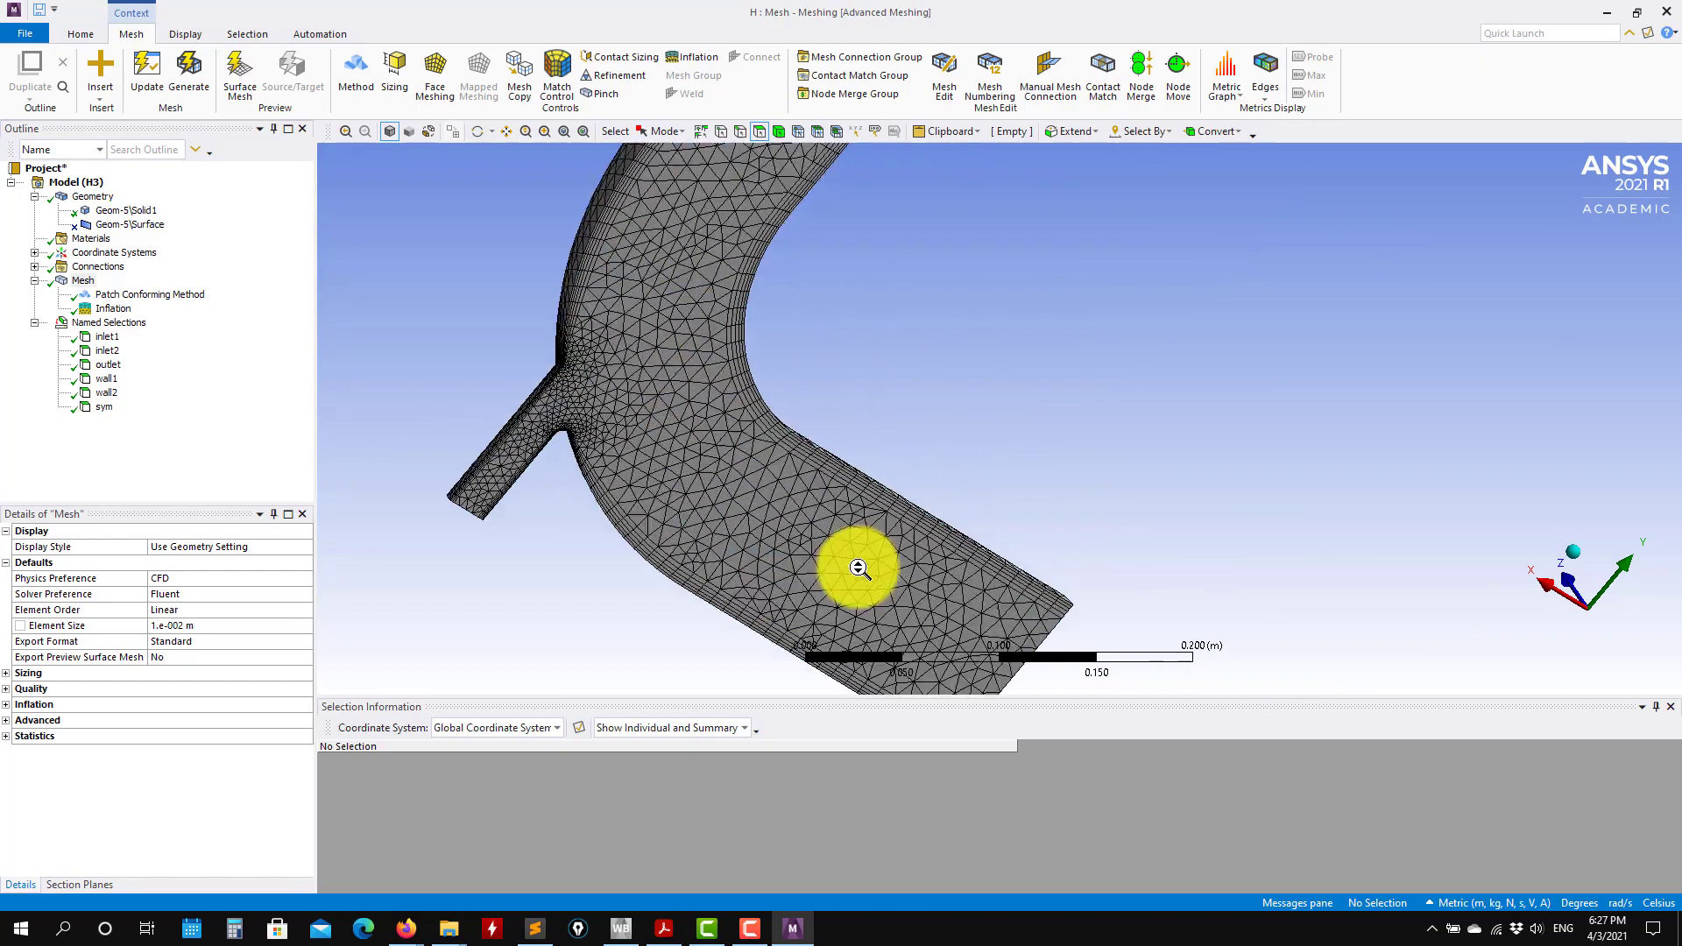
scroll(858, 569, "up", 2)
middle_click_drag(451, 455, 976, 414)
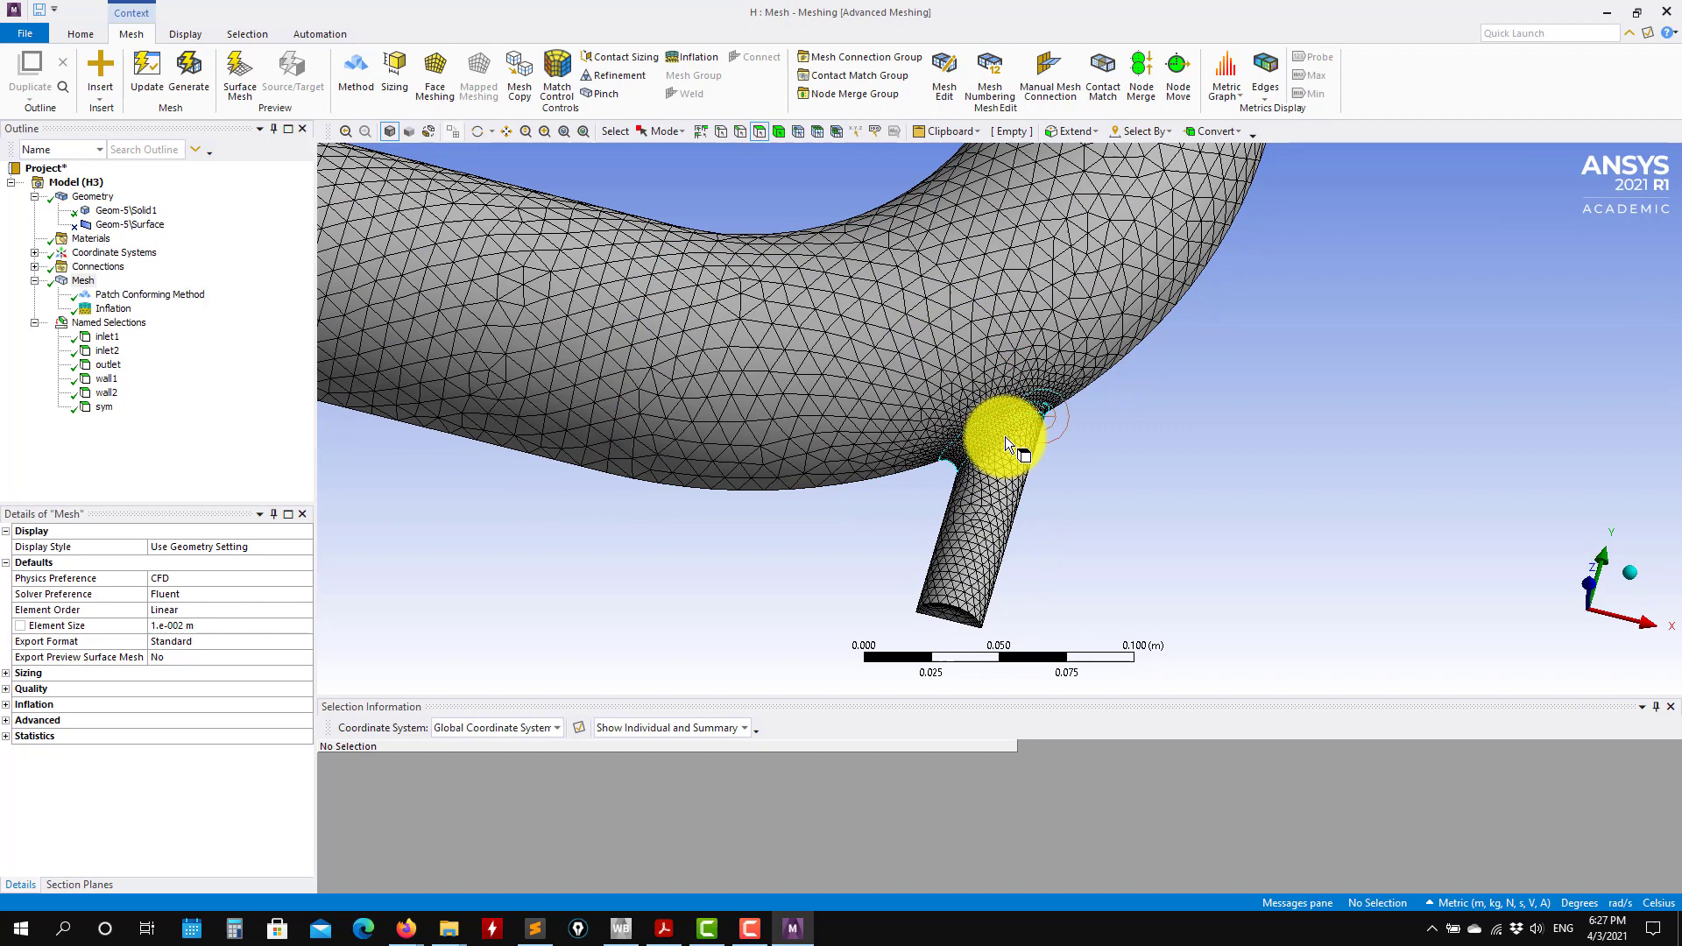
Step: Insert a Face Sizing scoped to the two branch faces
right_click(82, 282)
mouse_move(225, 293)
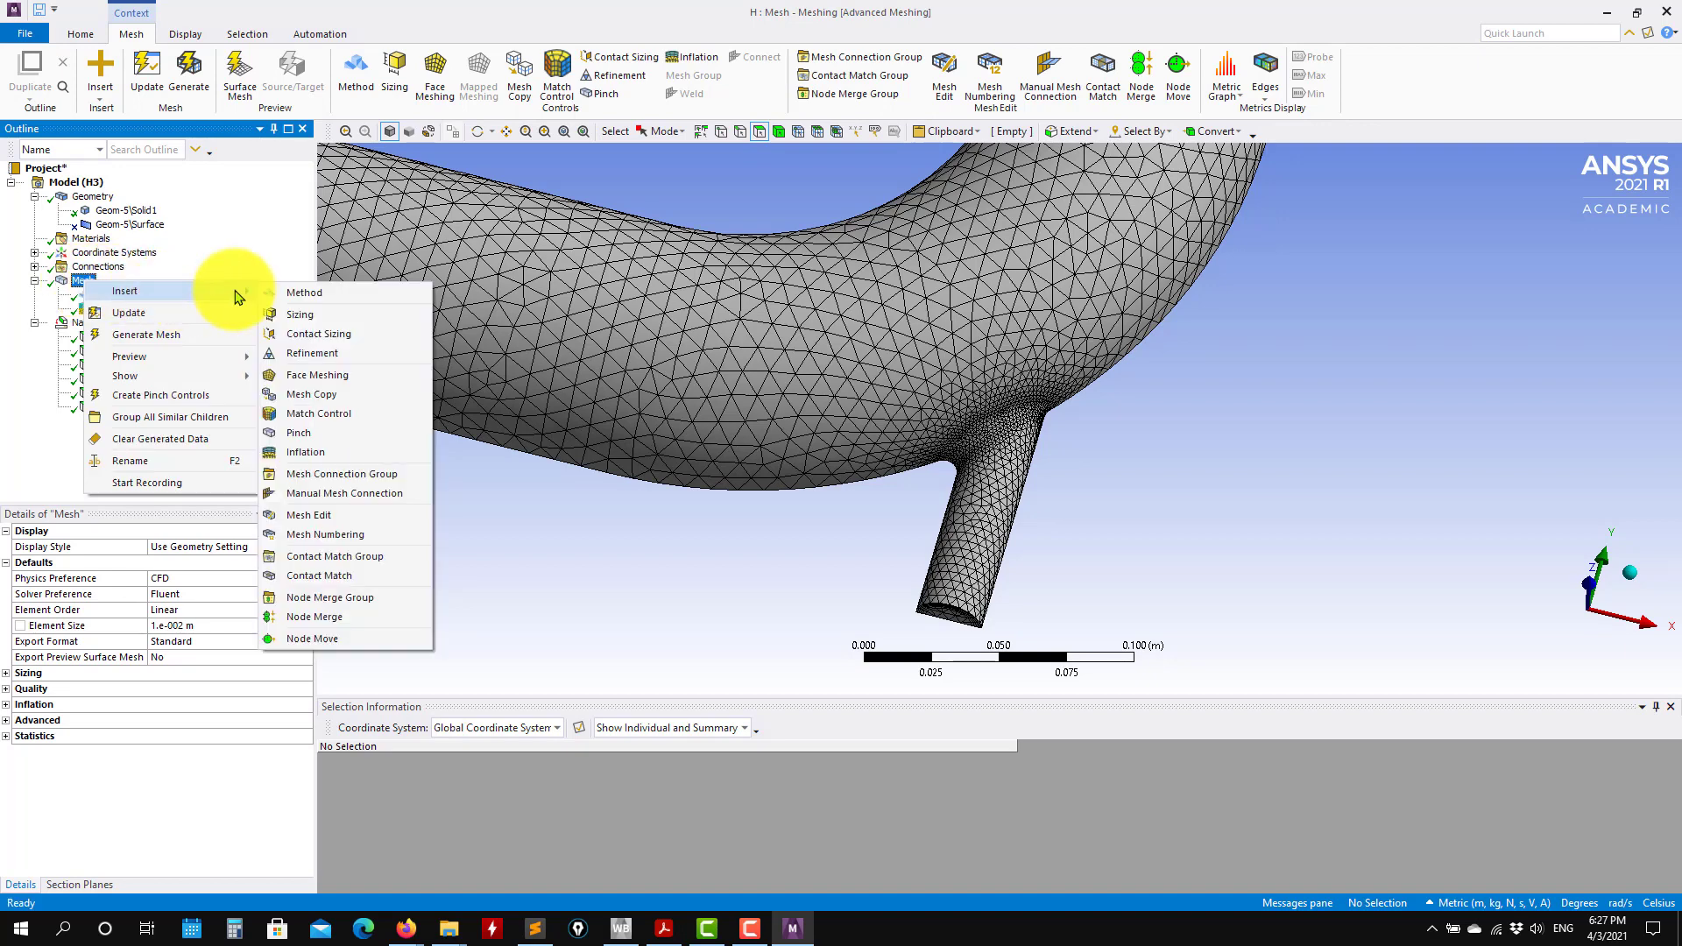
left_click(320, 310)
left_click(991, 524)
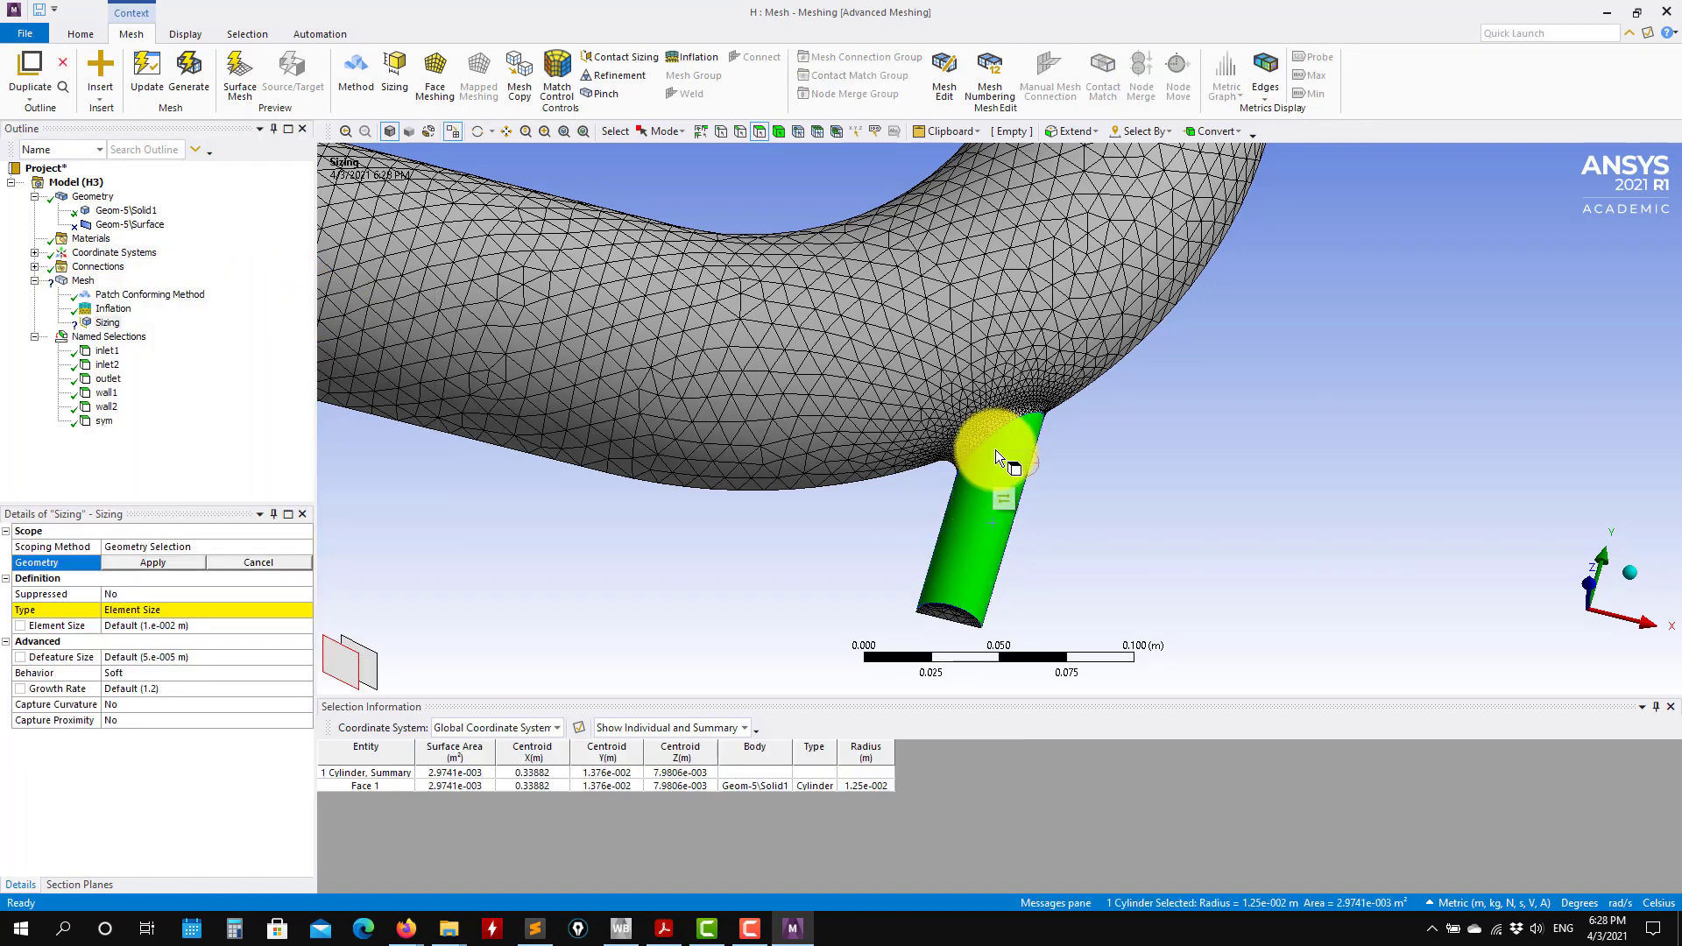
left_click(1002, 425, "ctrl")
left_click(175, 564)
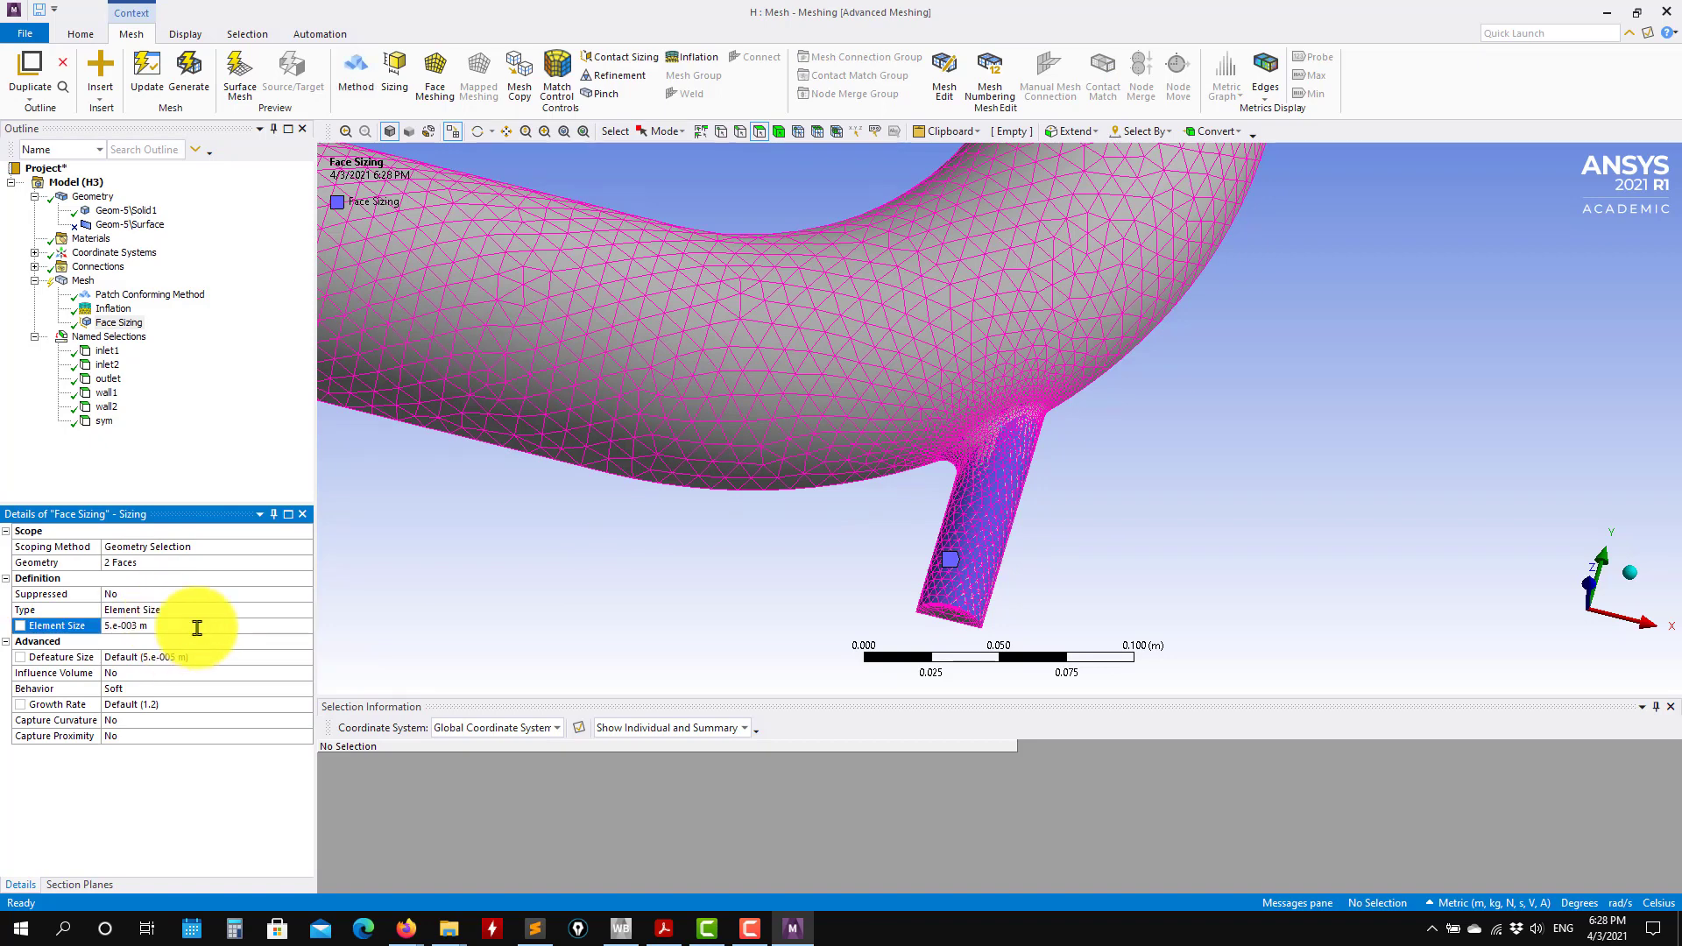
scroll(950, 534, "up", 3)
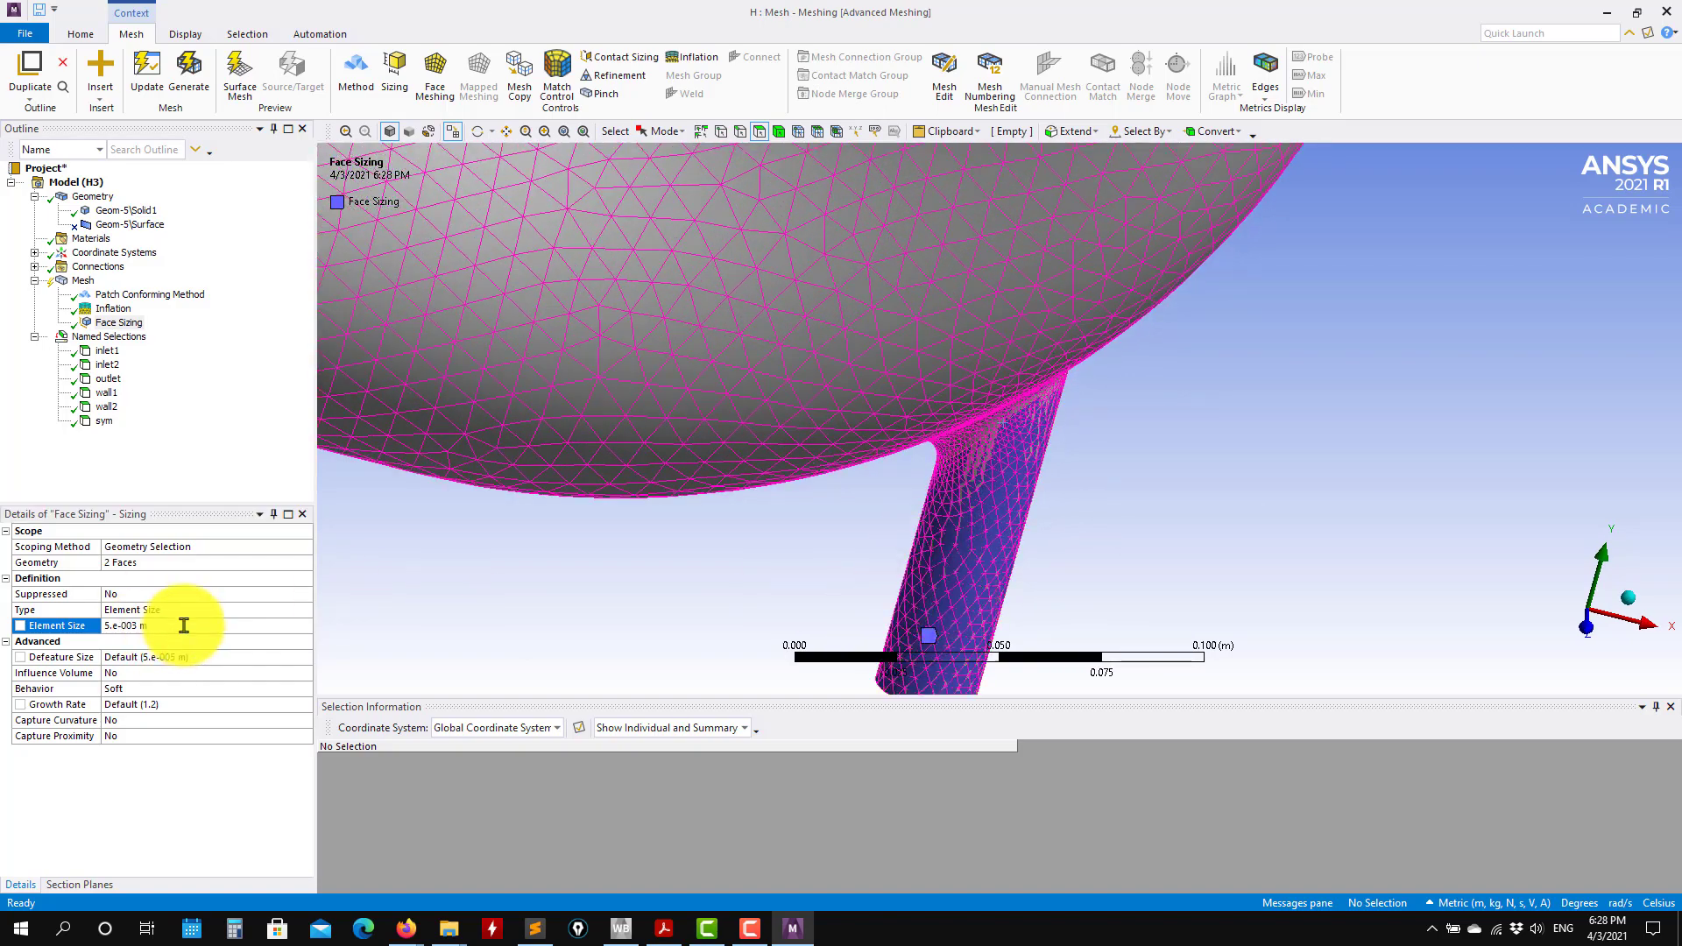
Step: Set the face size to 5e-3 m with curvature capture on, then regenerate
left_click(172, 624)
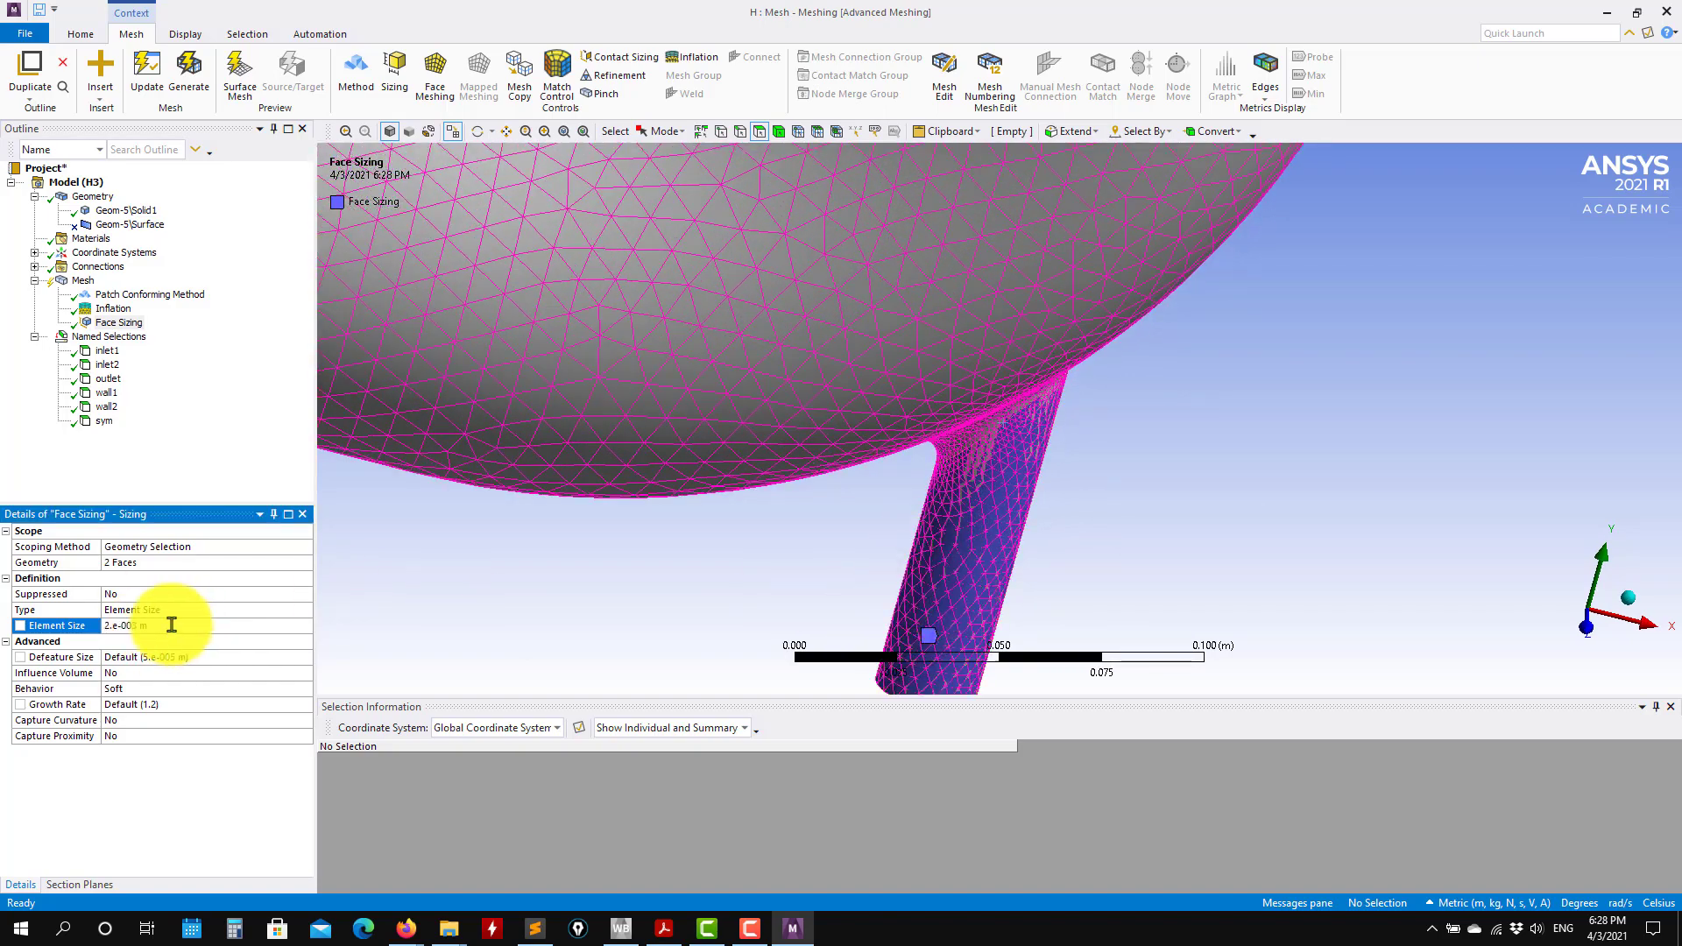
left_click(133, 723)
left_click(305, 720)
left_click(139, 737)
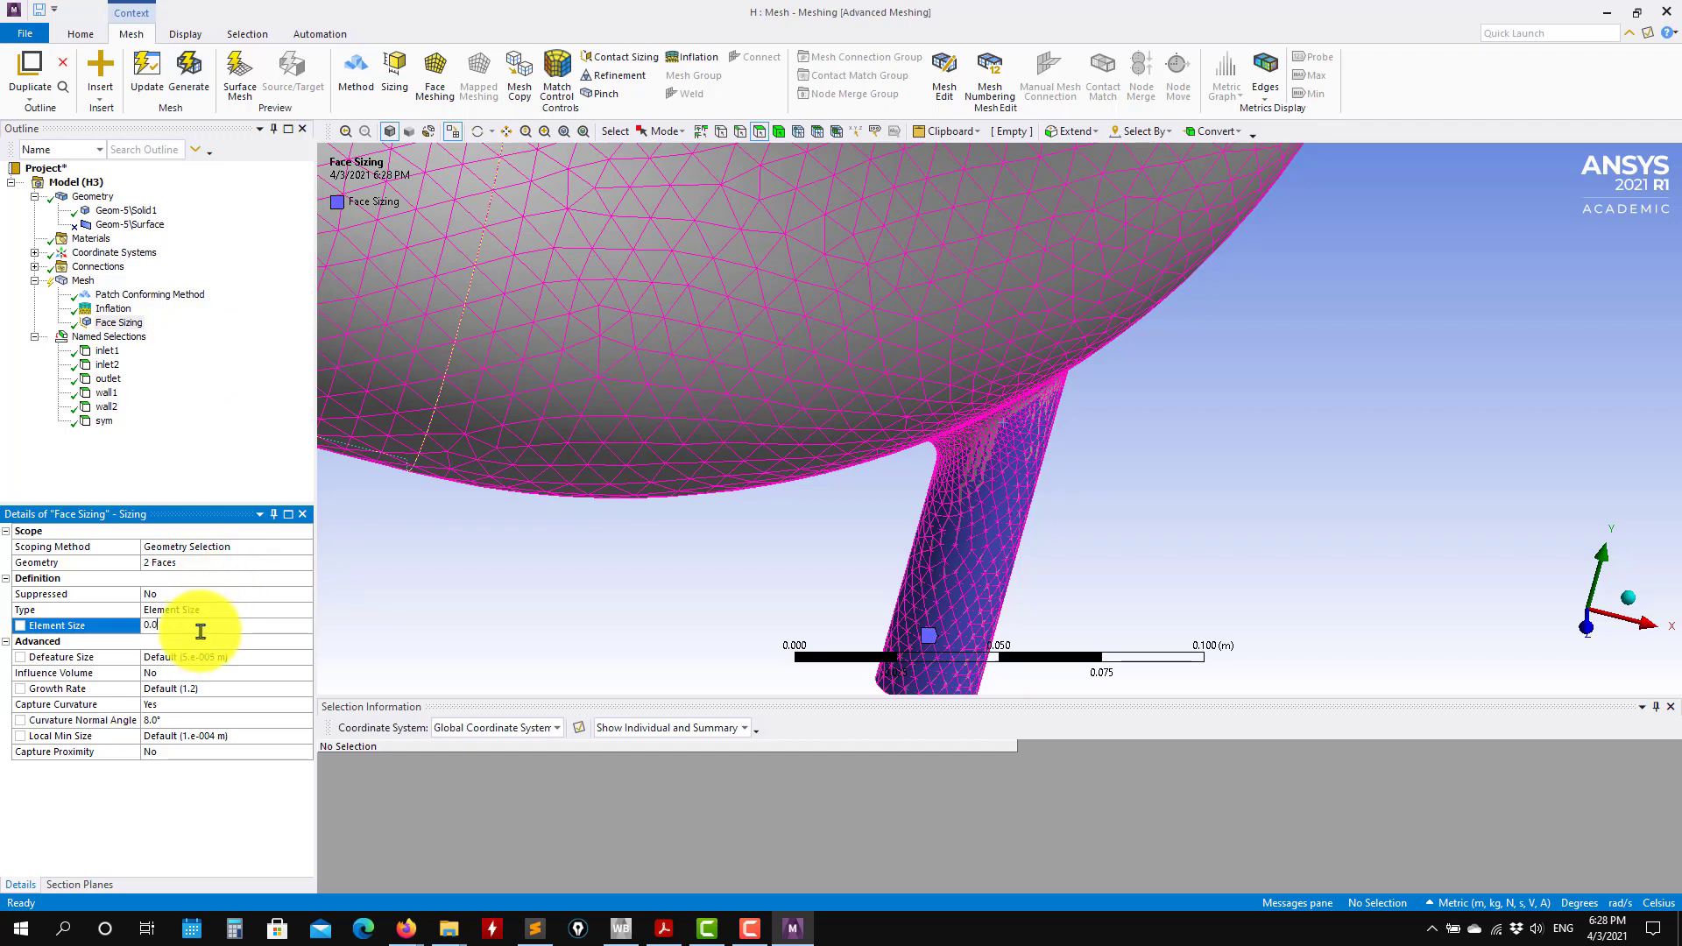
type("5e-3")
key("Return")
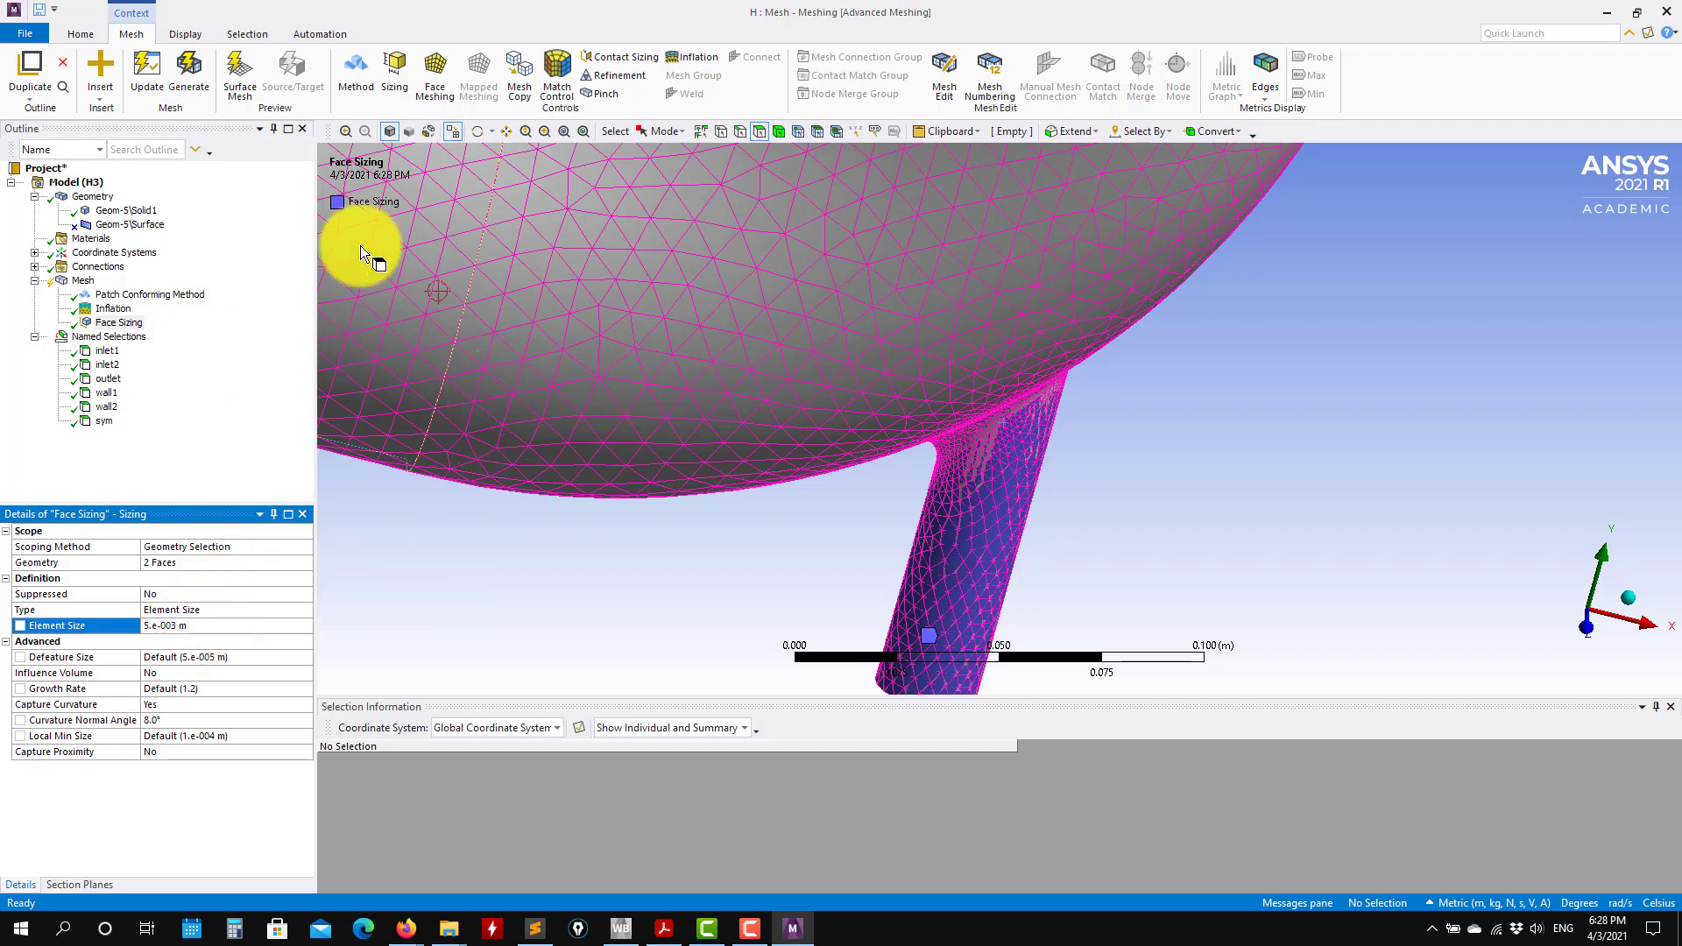
left_click(210, 85)
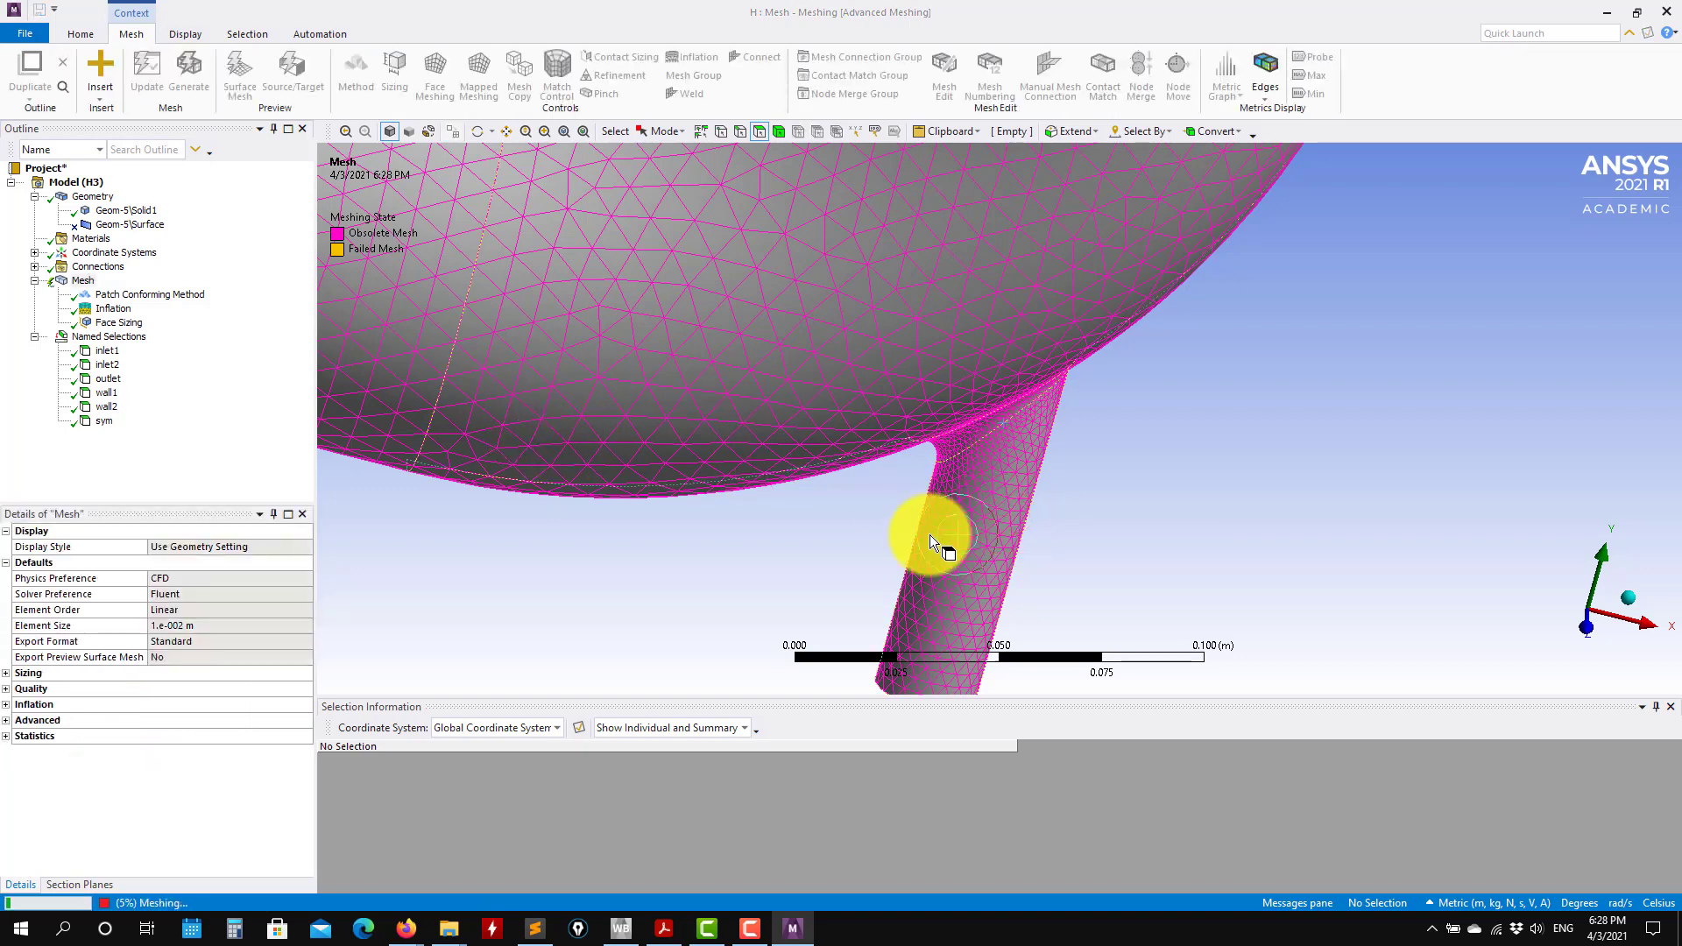
Step: Orbit and zoom the view to inspect the refined branch junction mesh
left_click(1019, 509)
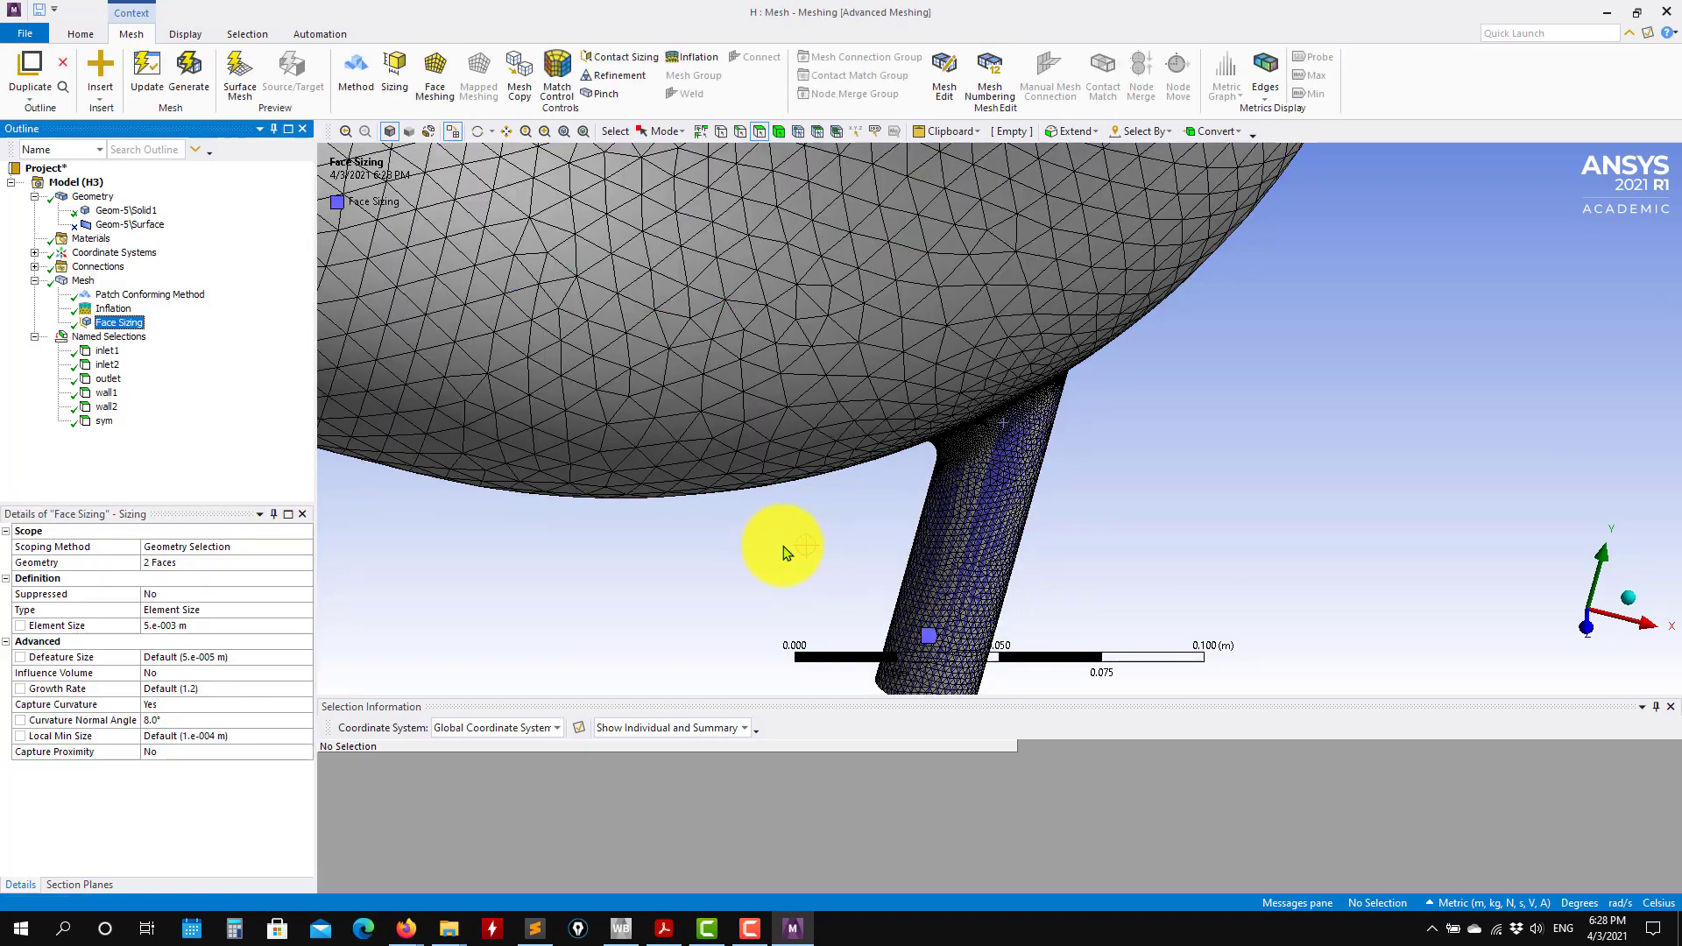
middle_click_drag(1106, 524, 964, 517)
left_click(83, 280)
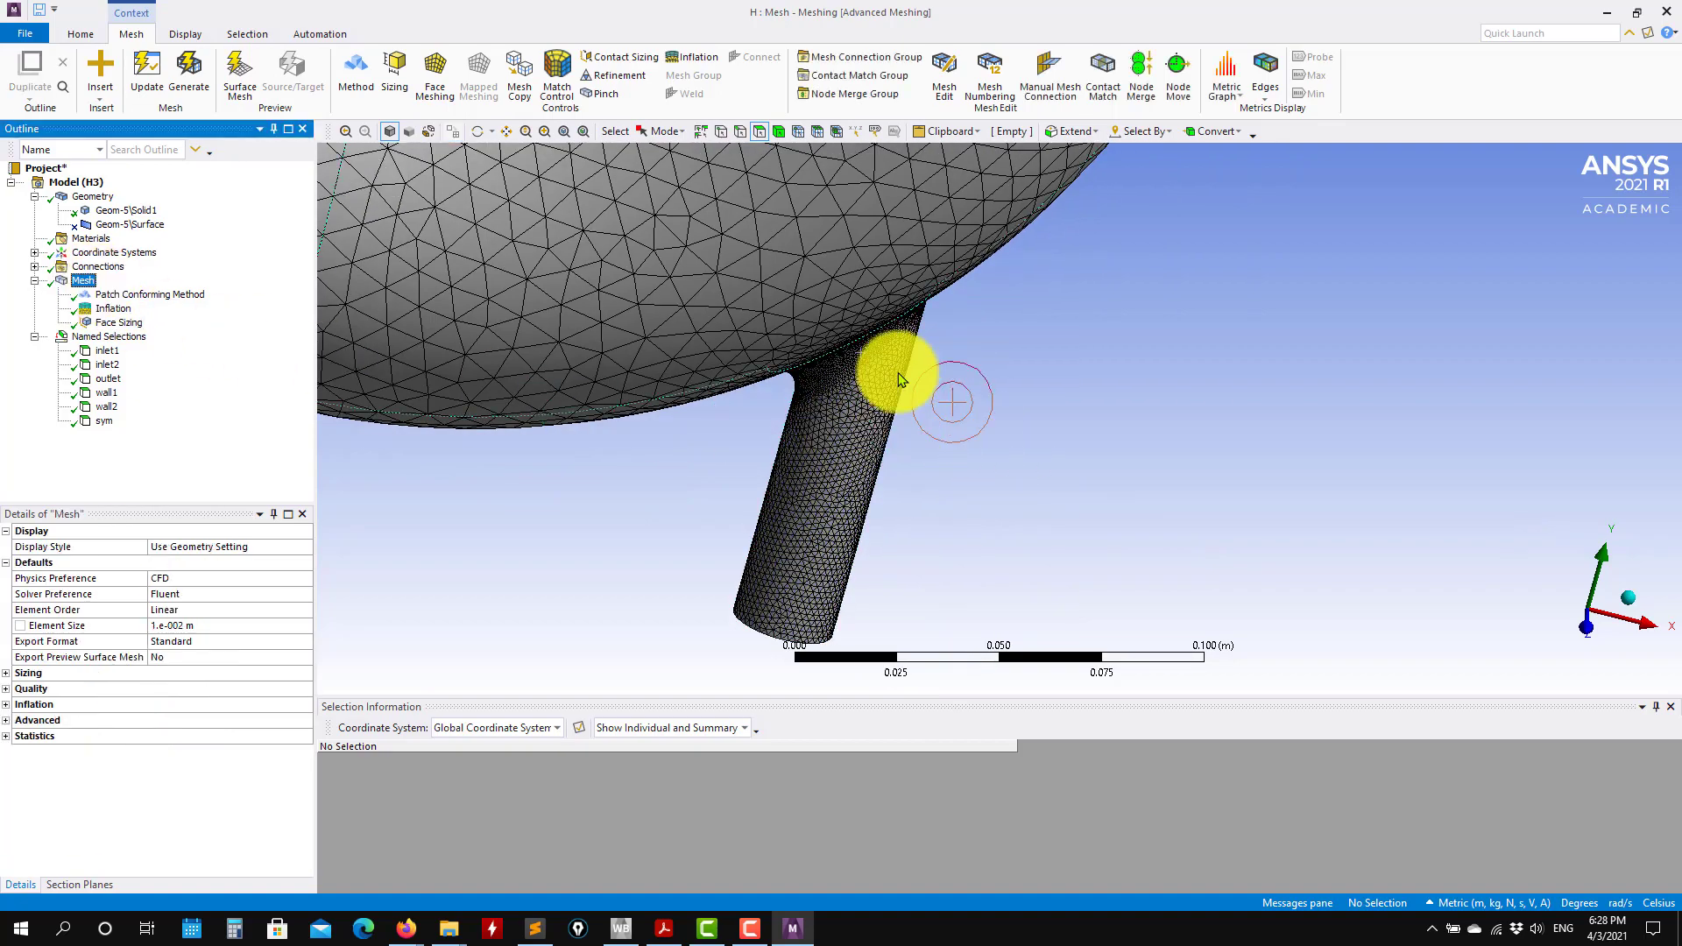
middle_click_drag(817, 556, 592, 481)
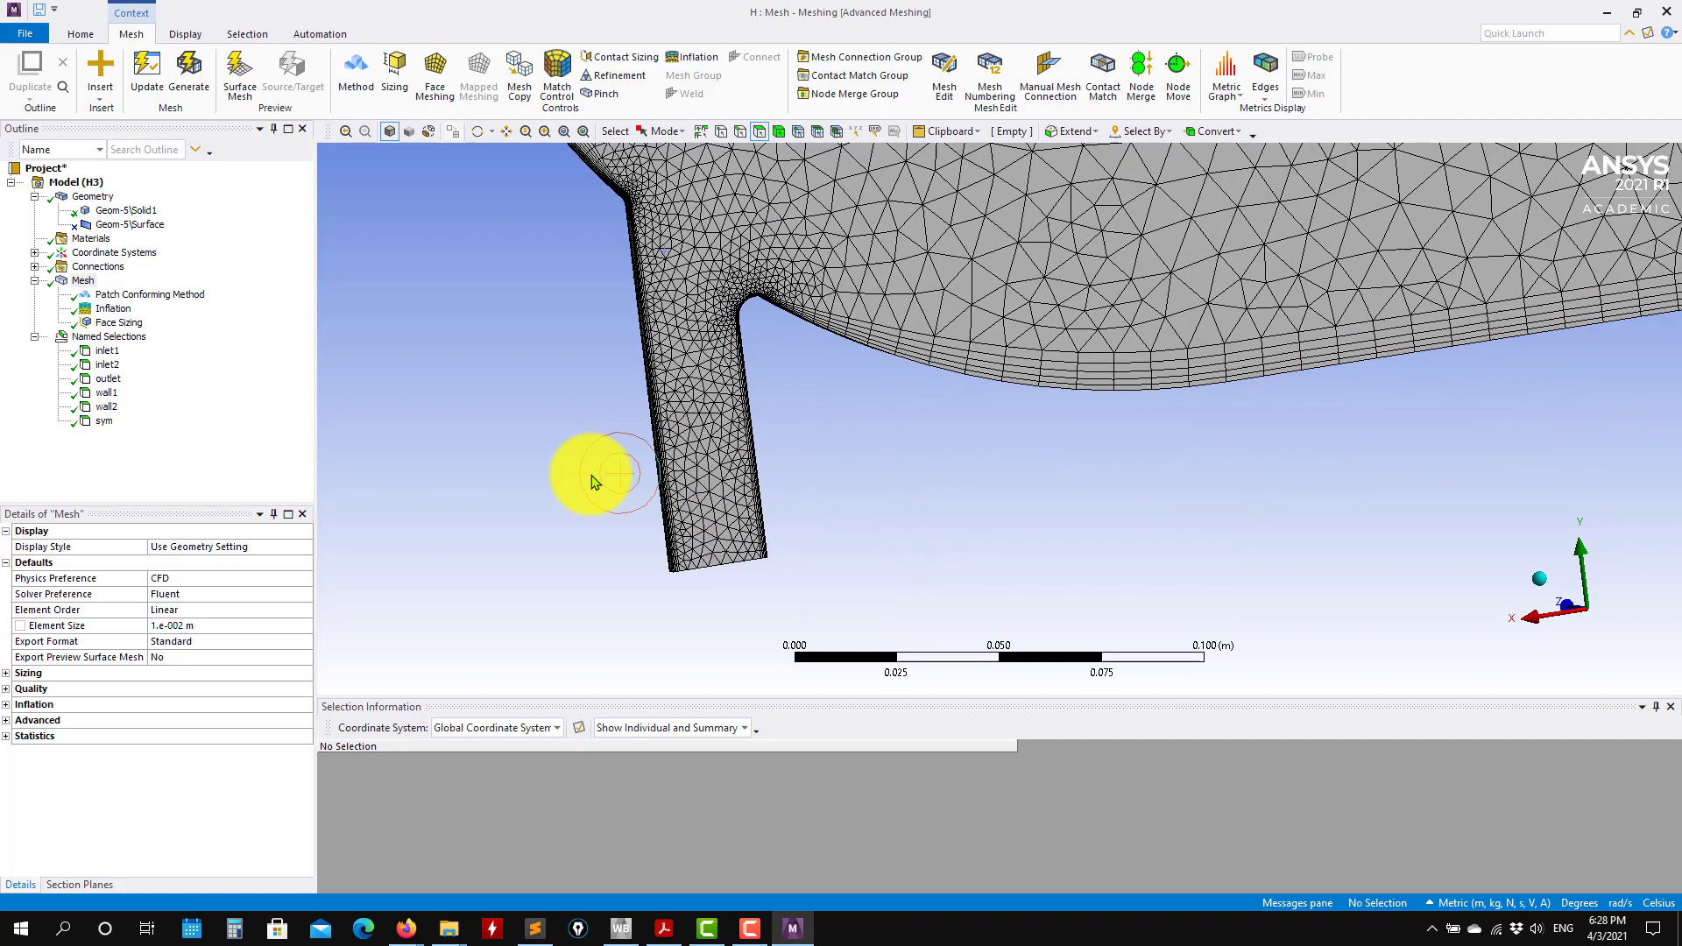
scroll(701, 526, "up", 5)
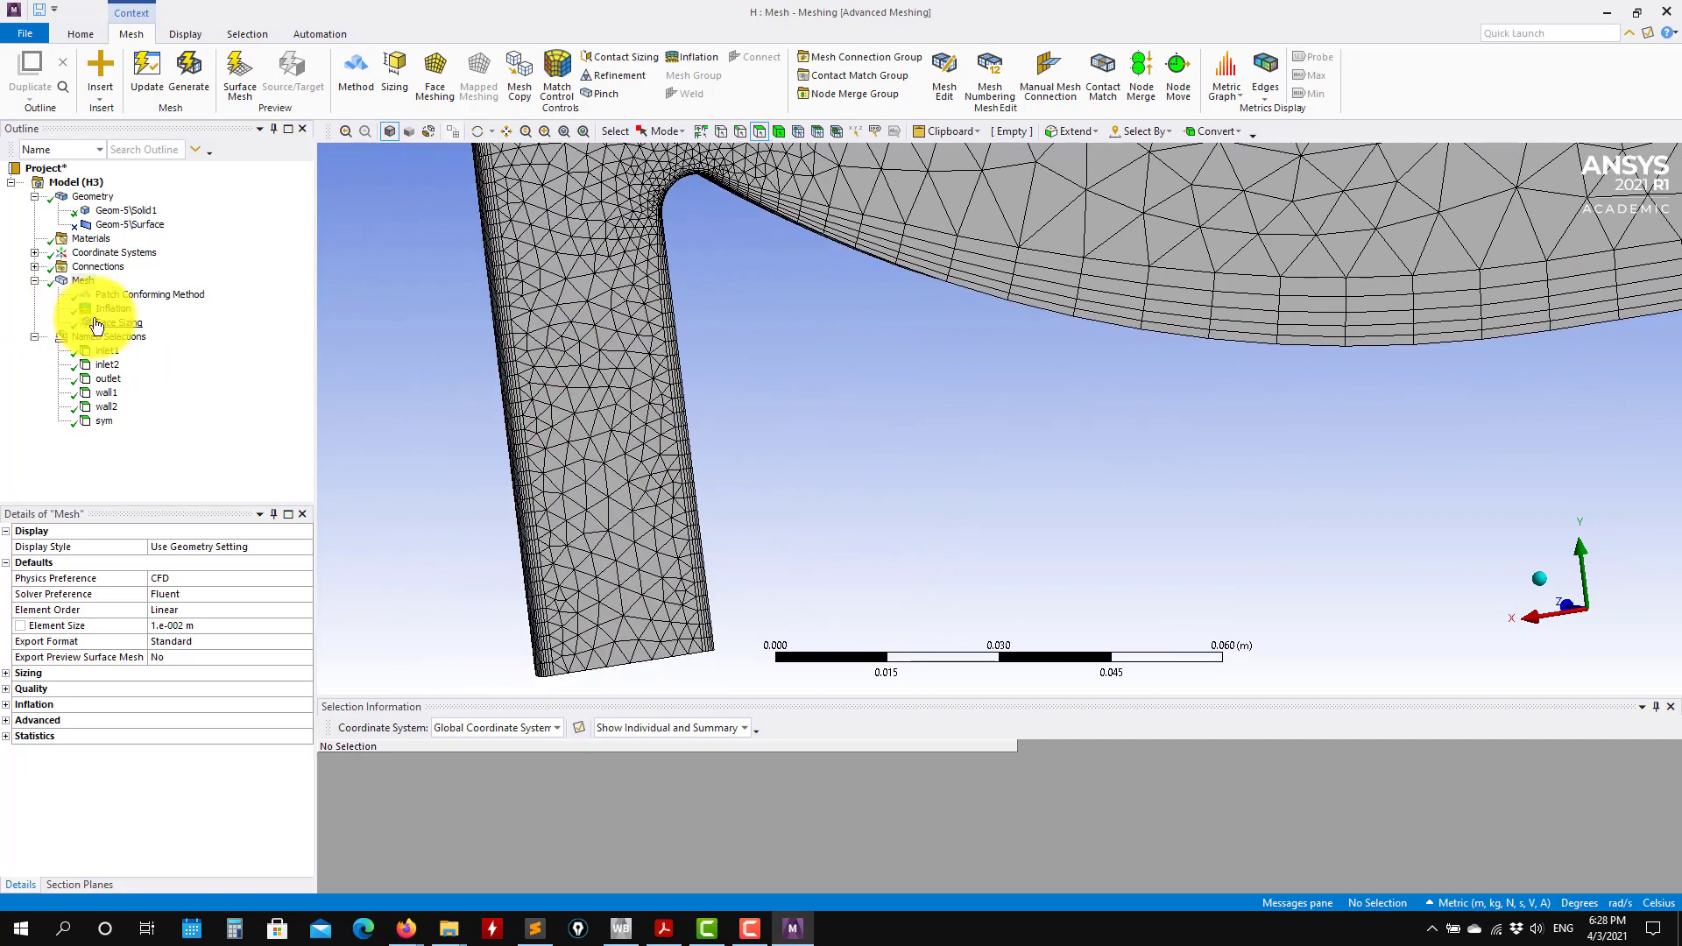
Step: Change the branch Face Sizing growth rate to 1.05
left_click(94, 322)
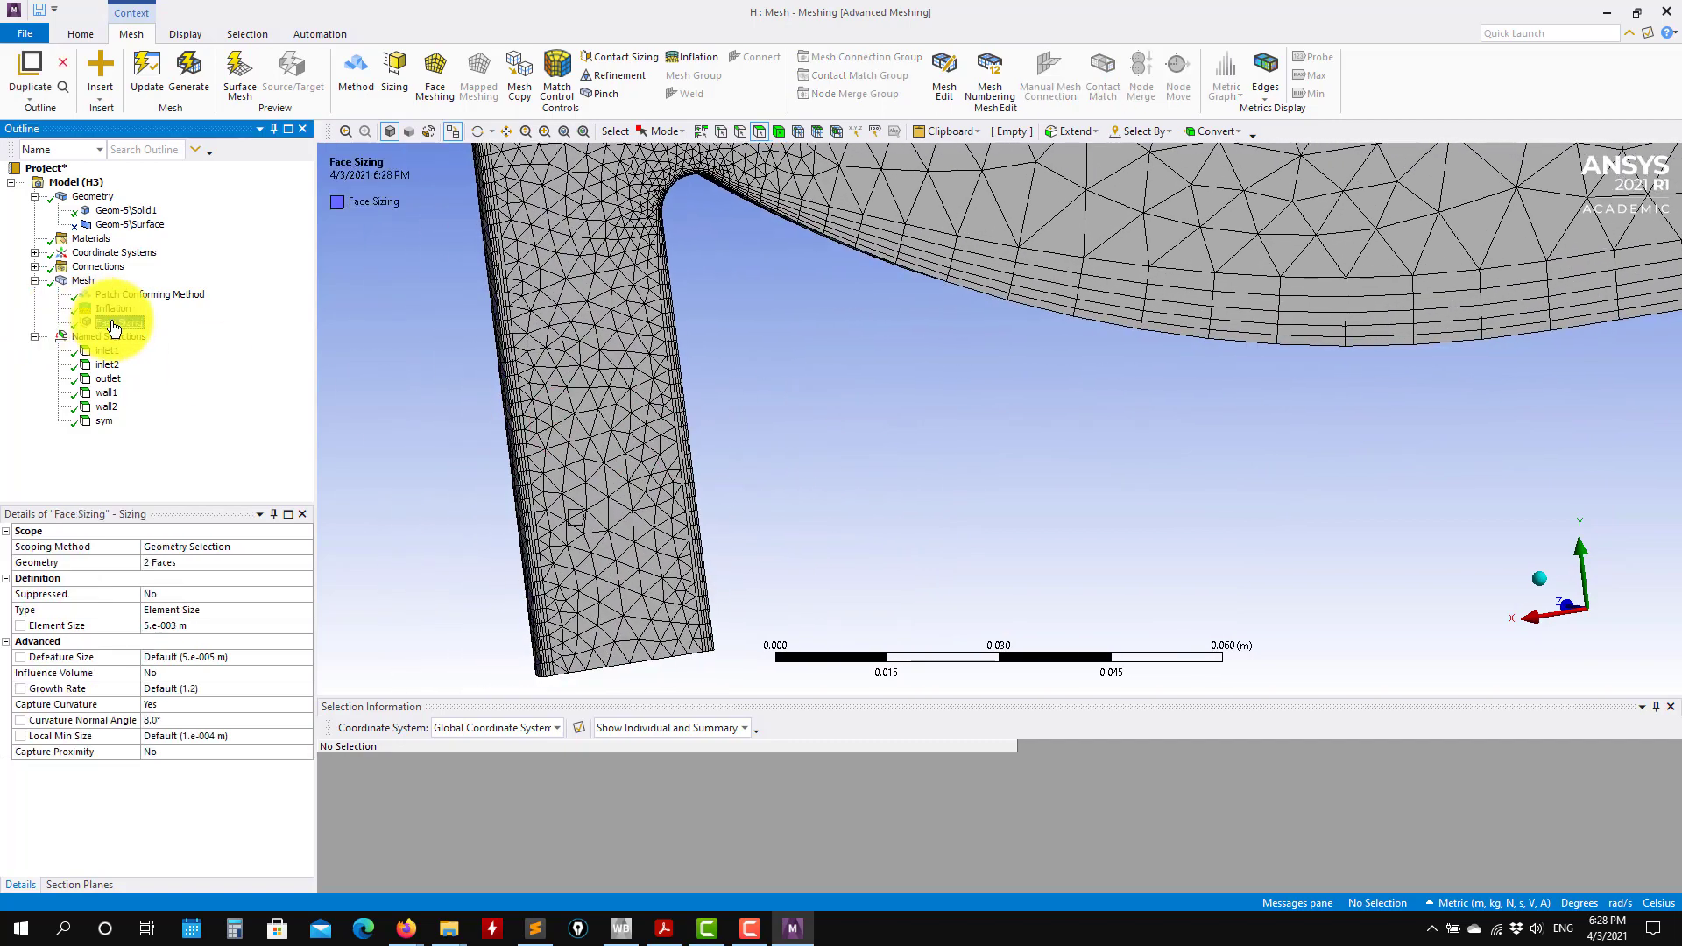
left_click(207, 691)
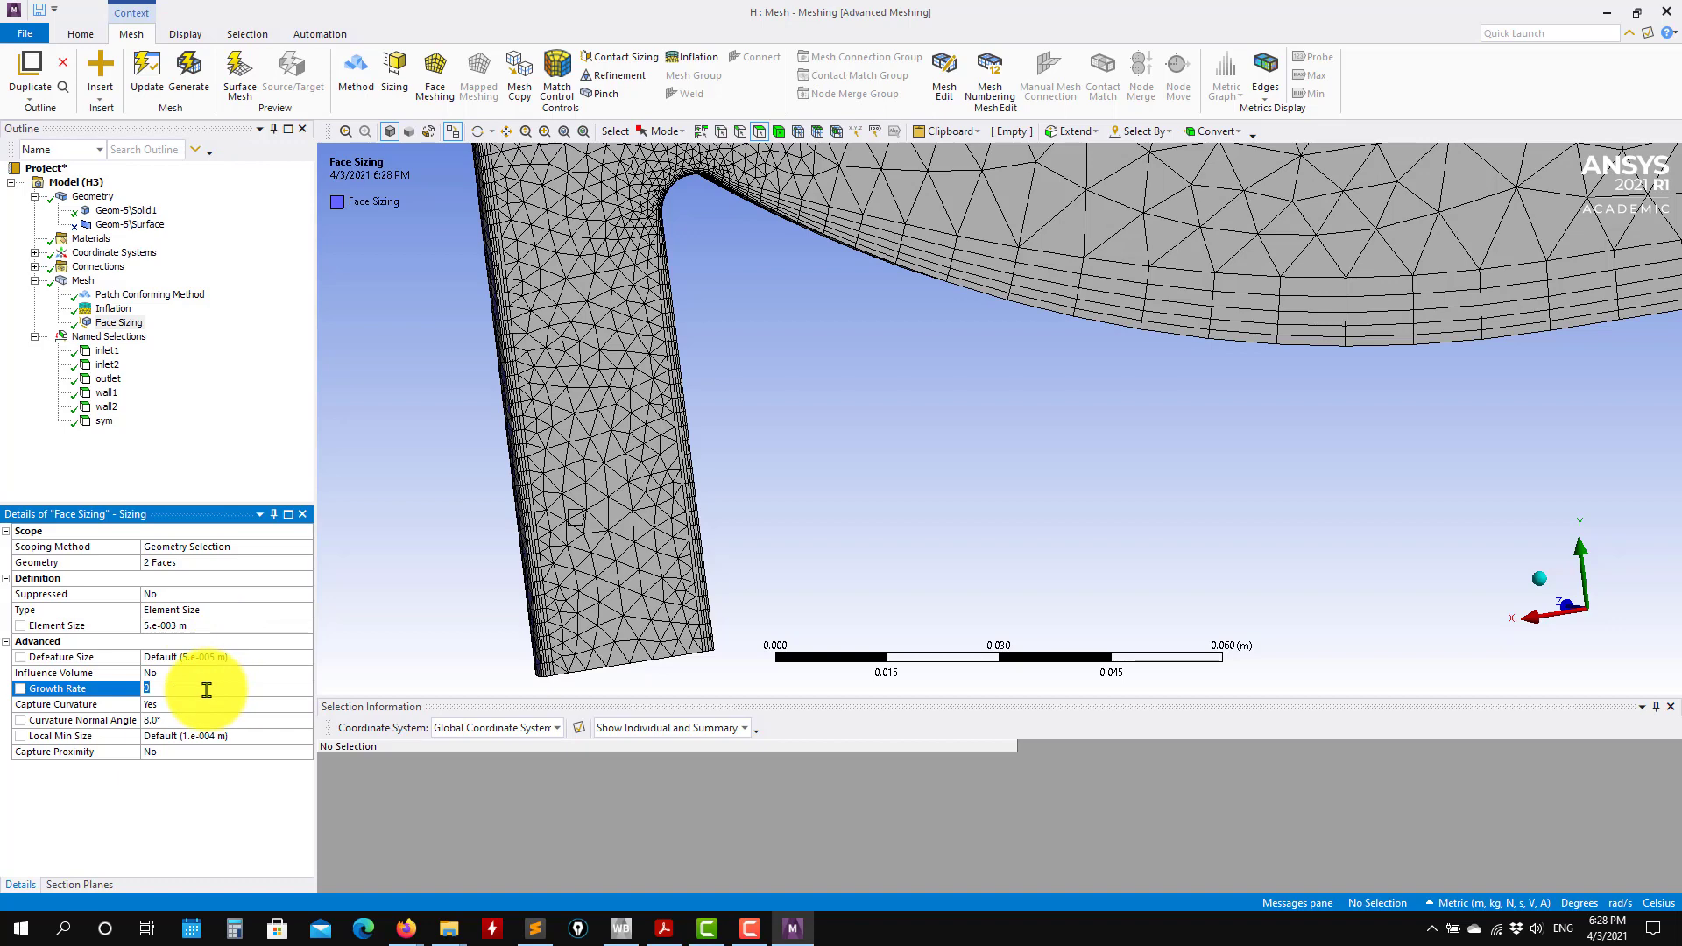
type("5")
key("Return")
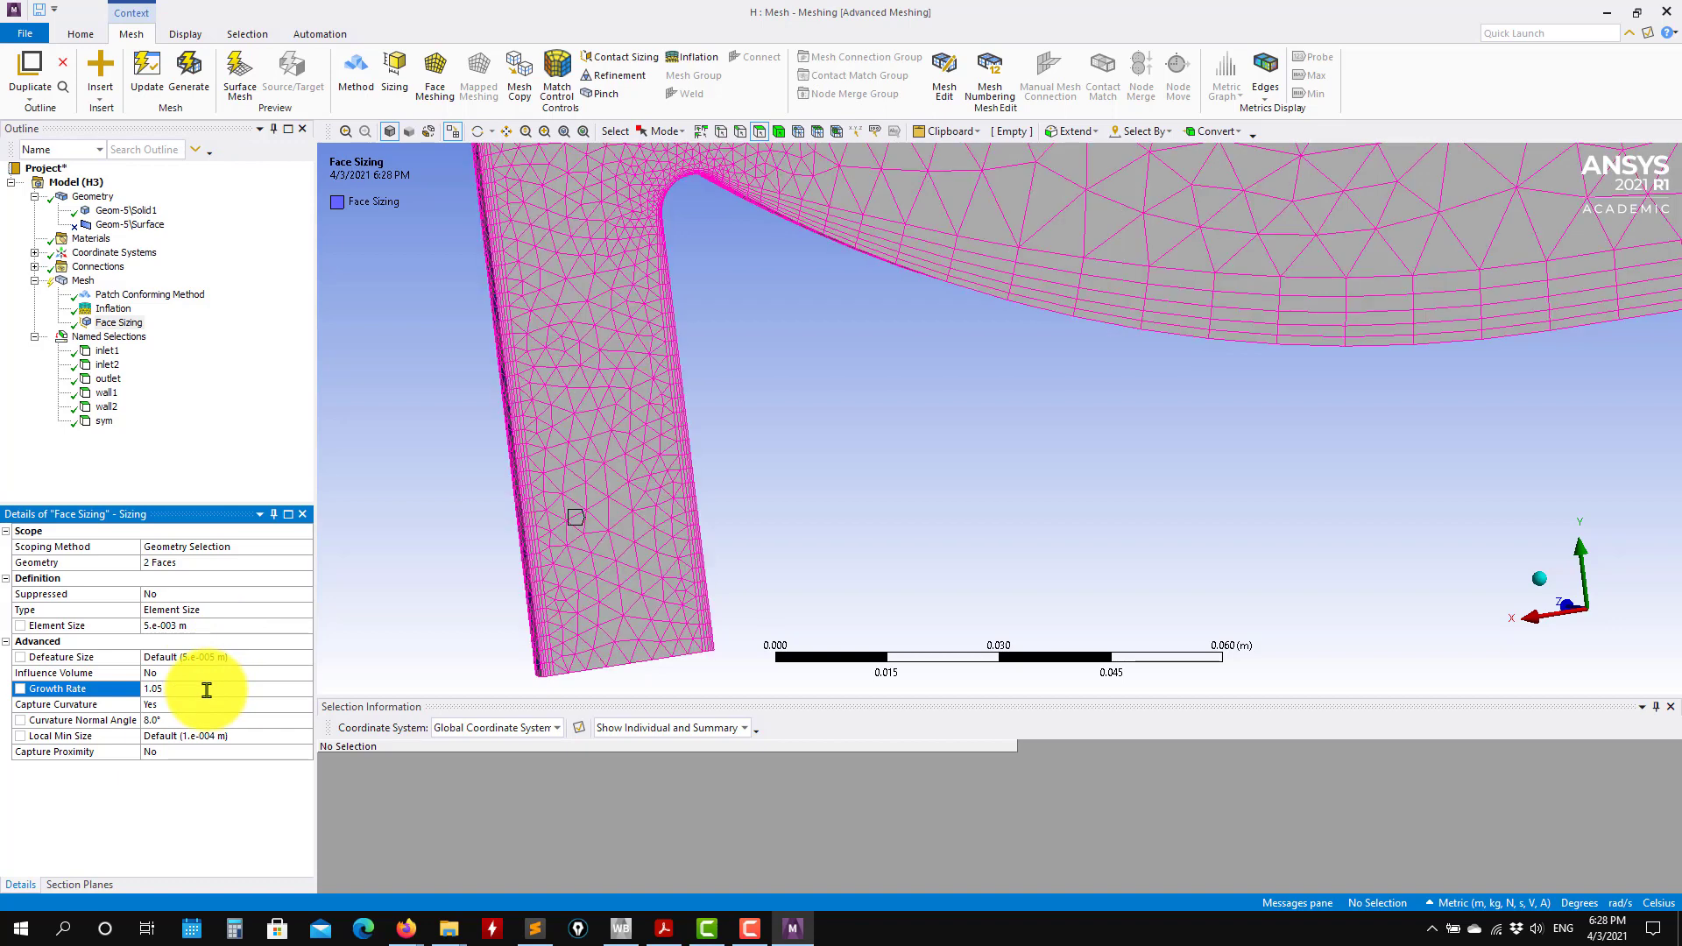
Step: Regenerate the mesh with the new 1.05 growth rate
left_click(79, 266)
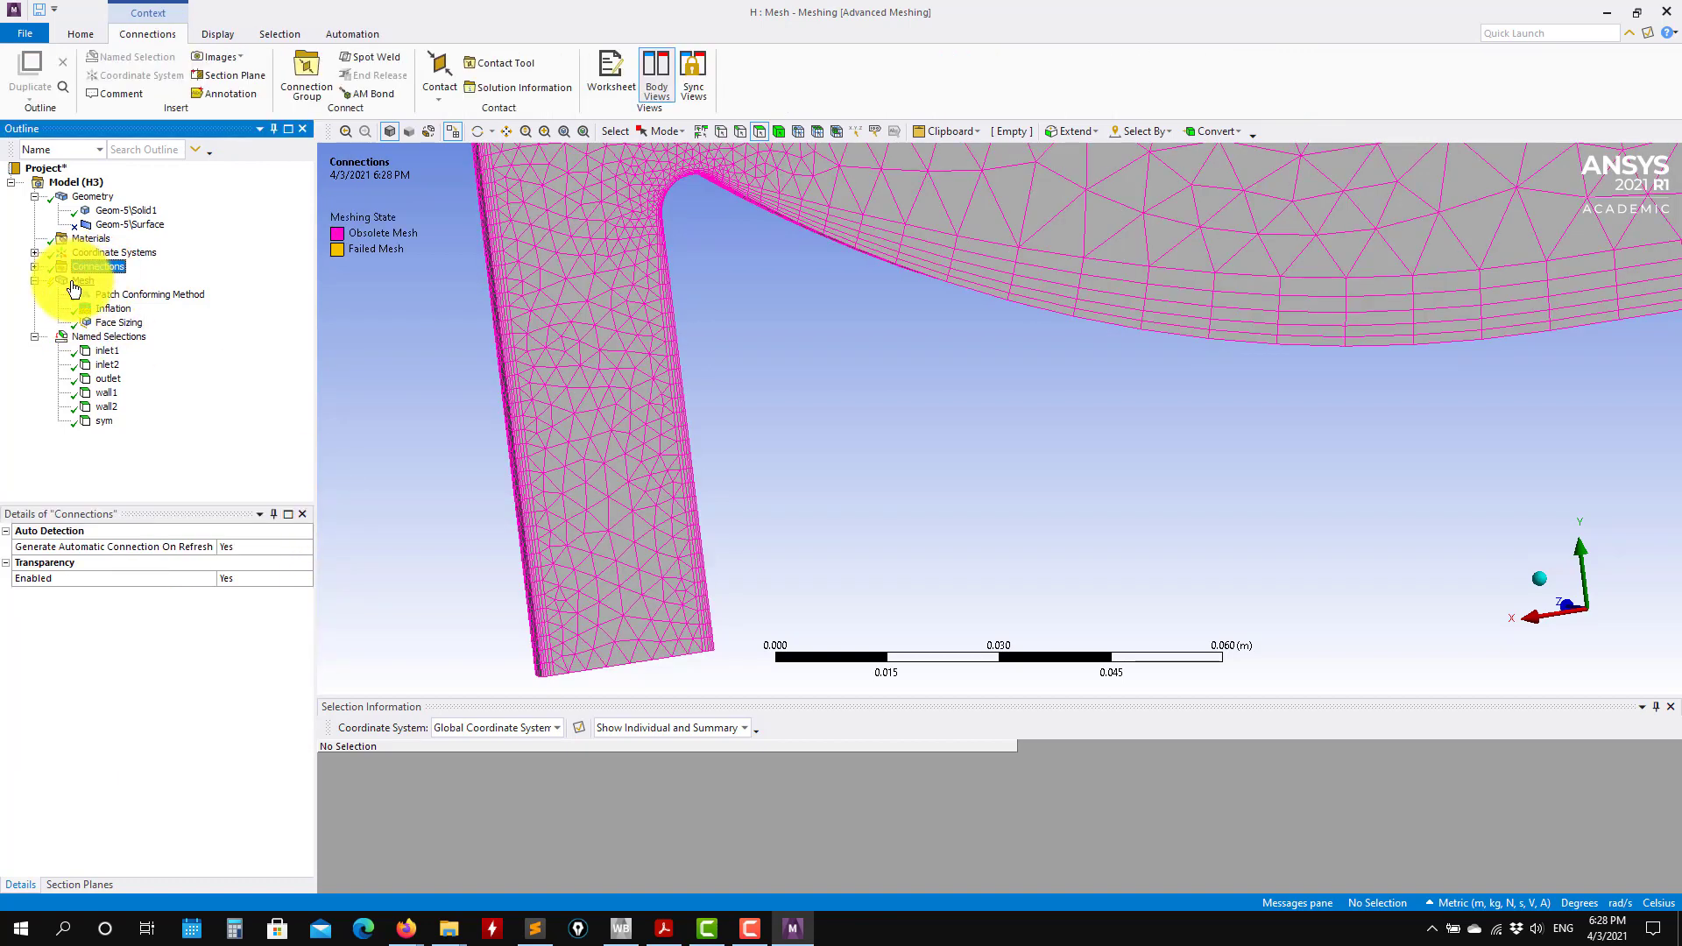
left_click(82, 280)
left_click(188, 75)
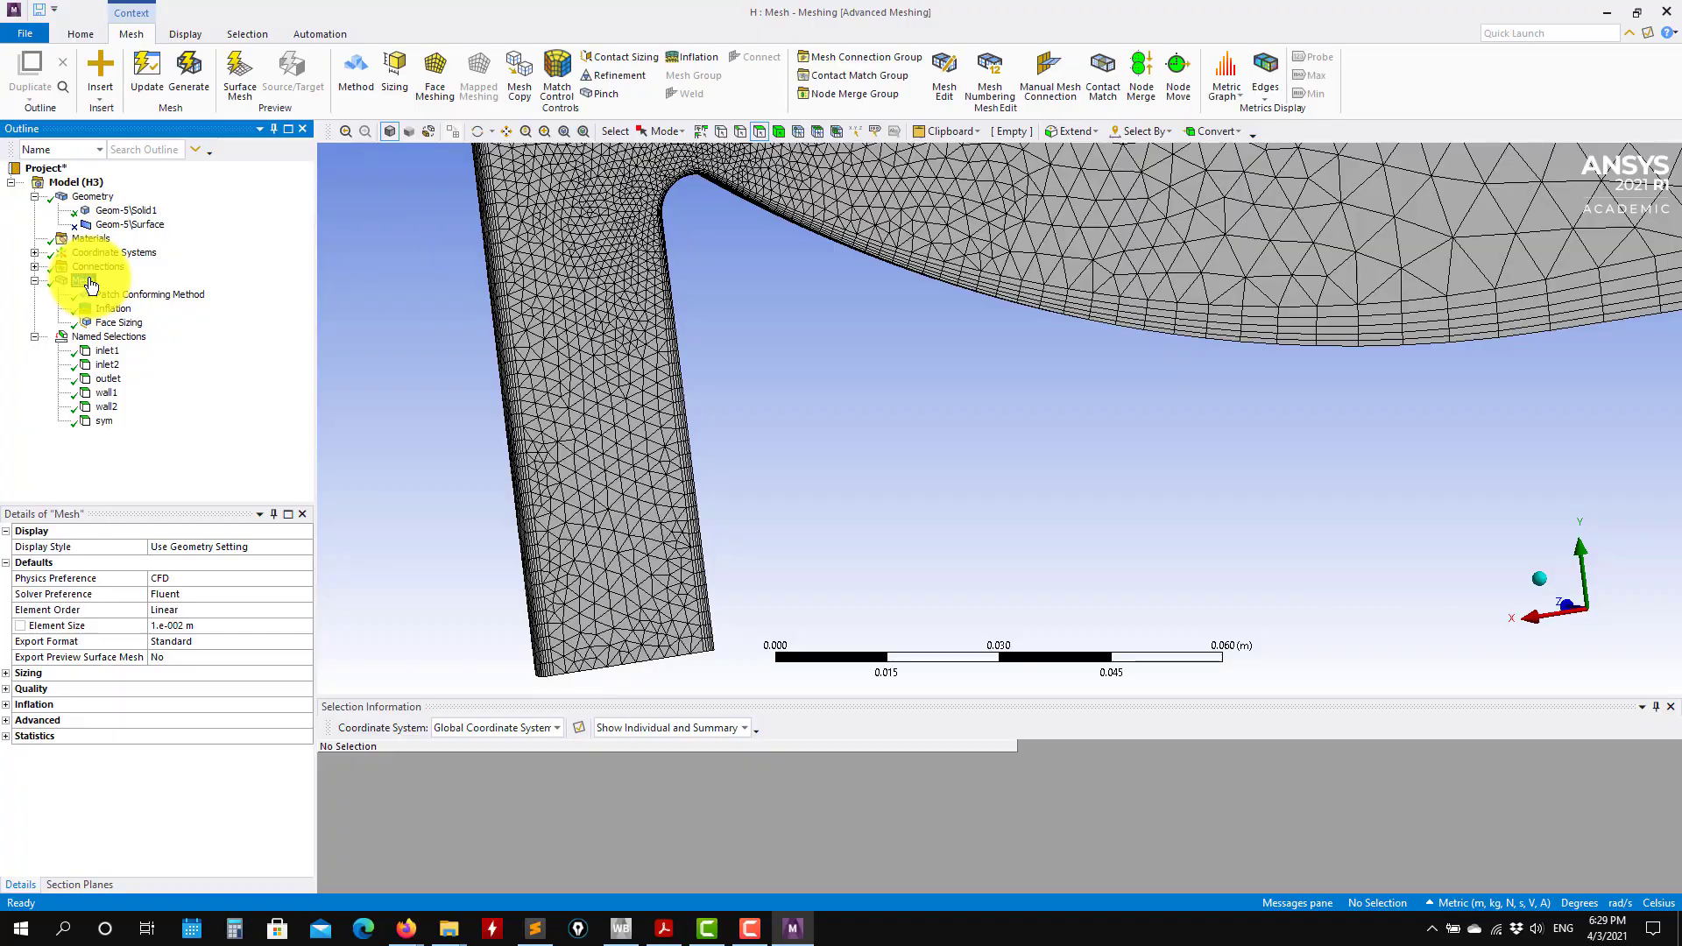
Step: Orbit to the pipe's cut end and refresh the Named Selections
middle_click_drag(646, 465, 90, 340)
scroll(845, 458, "down", 5)
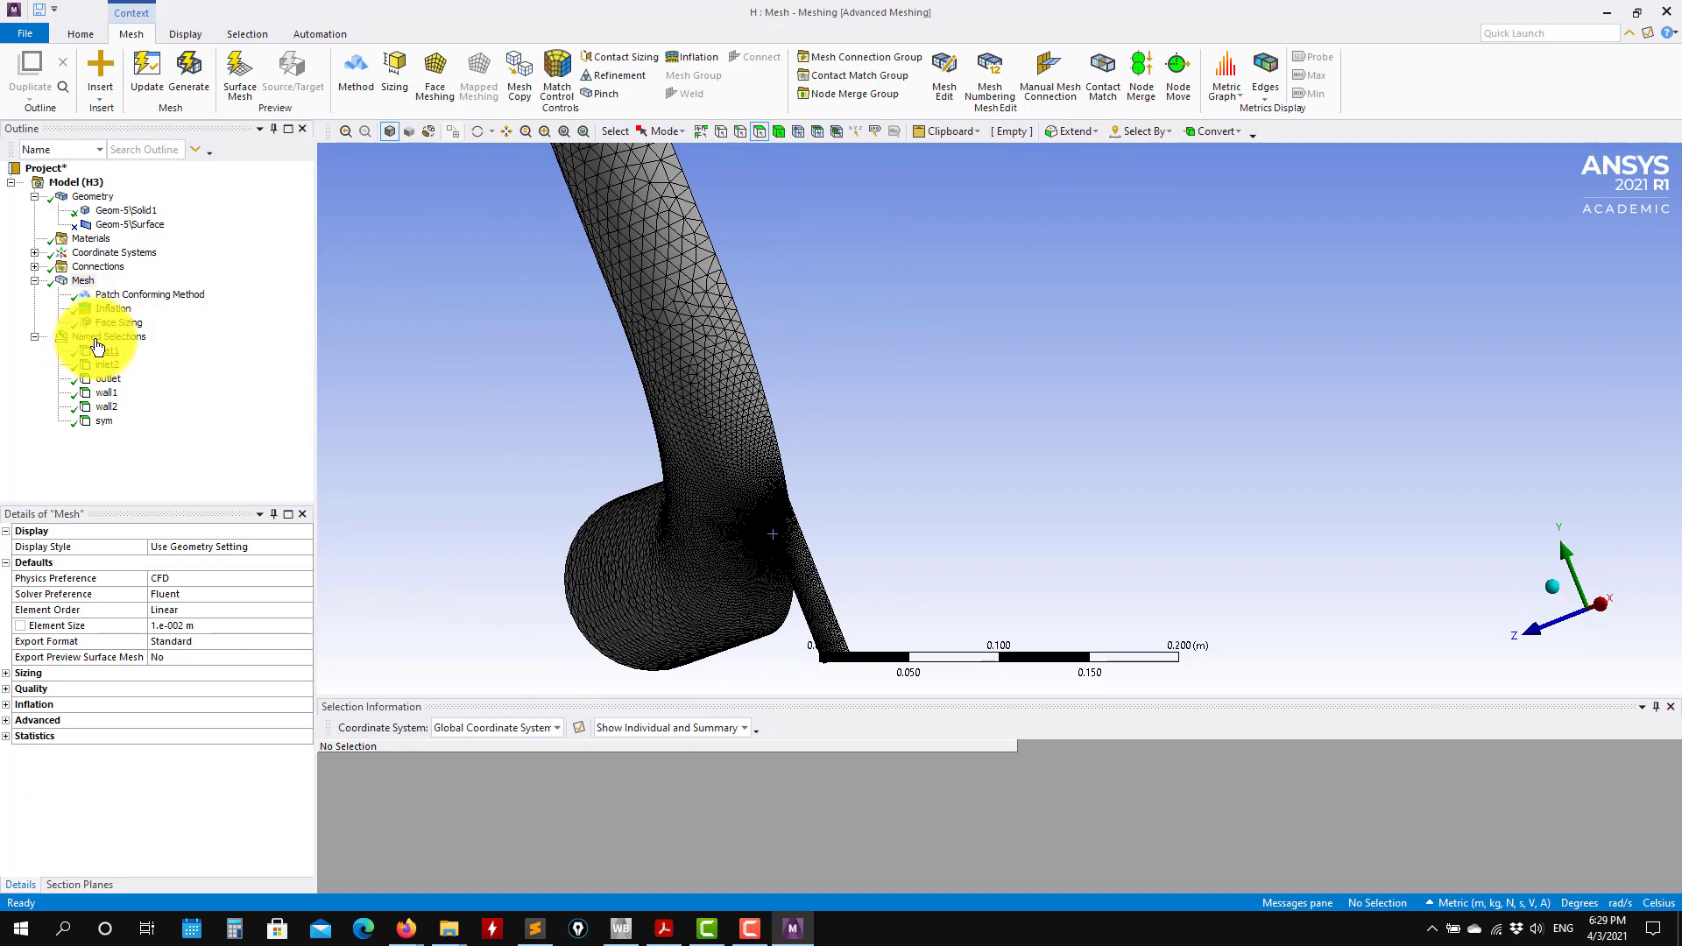
right_click(96, 340)
left_click(136, 355)
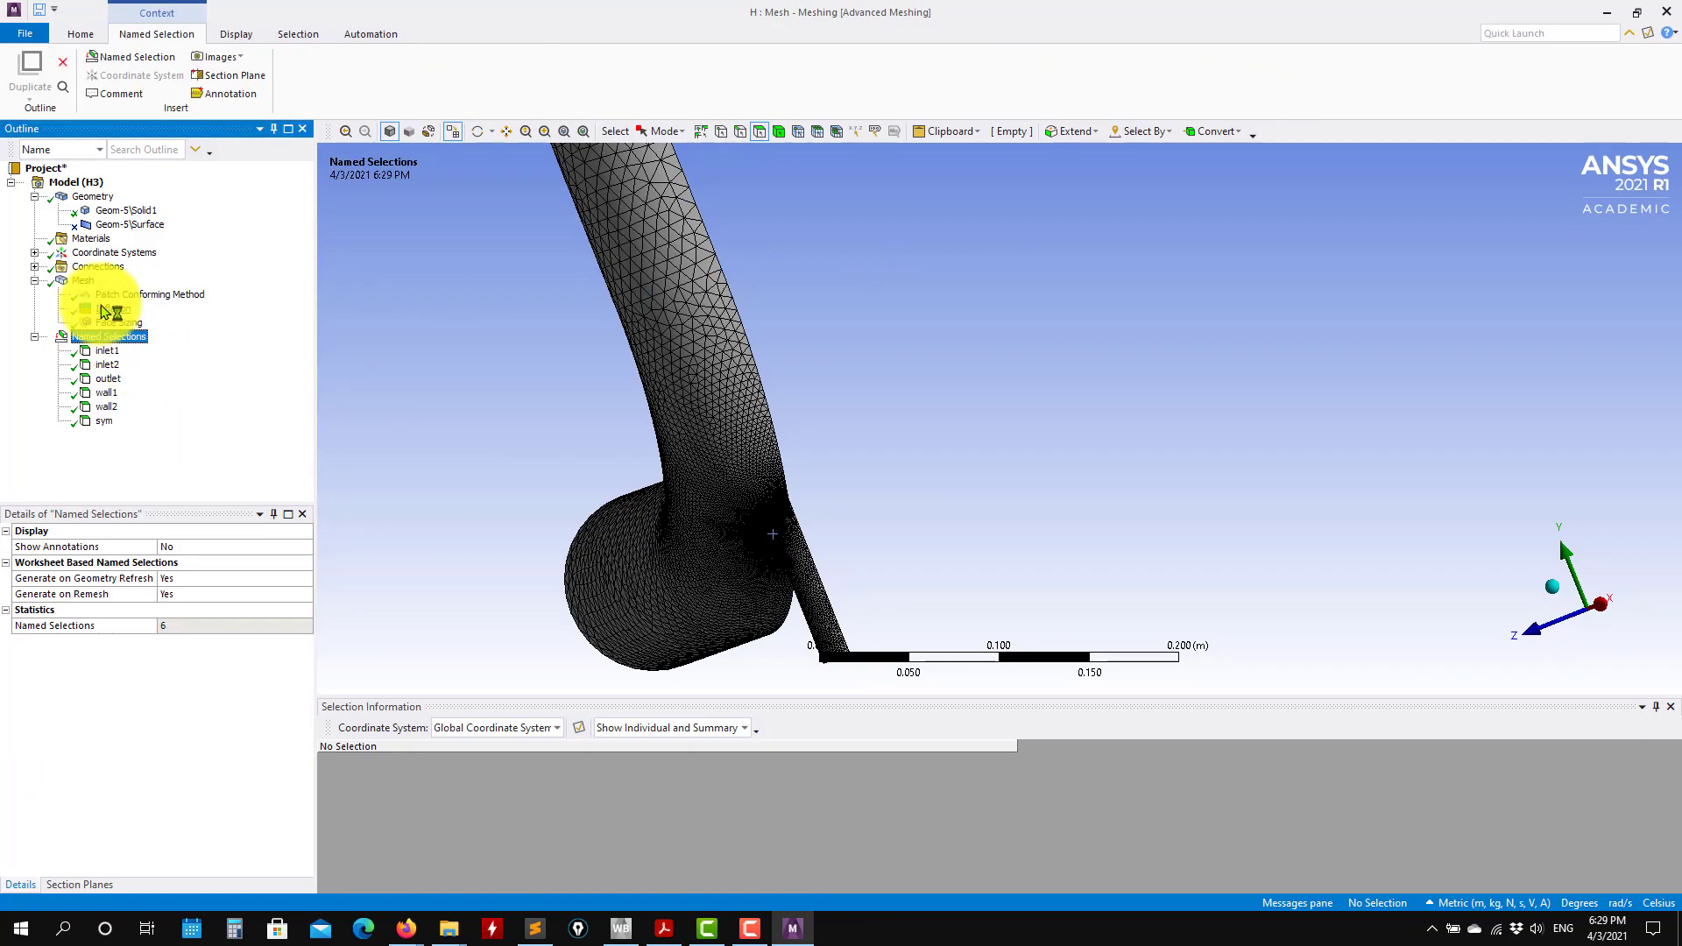
Step: View the whole elbow bend and branch mesh, then return to the Workbench schematic
middle_click_drag(788, 470, 1180, 517)
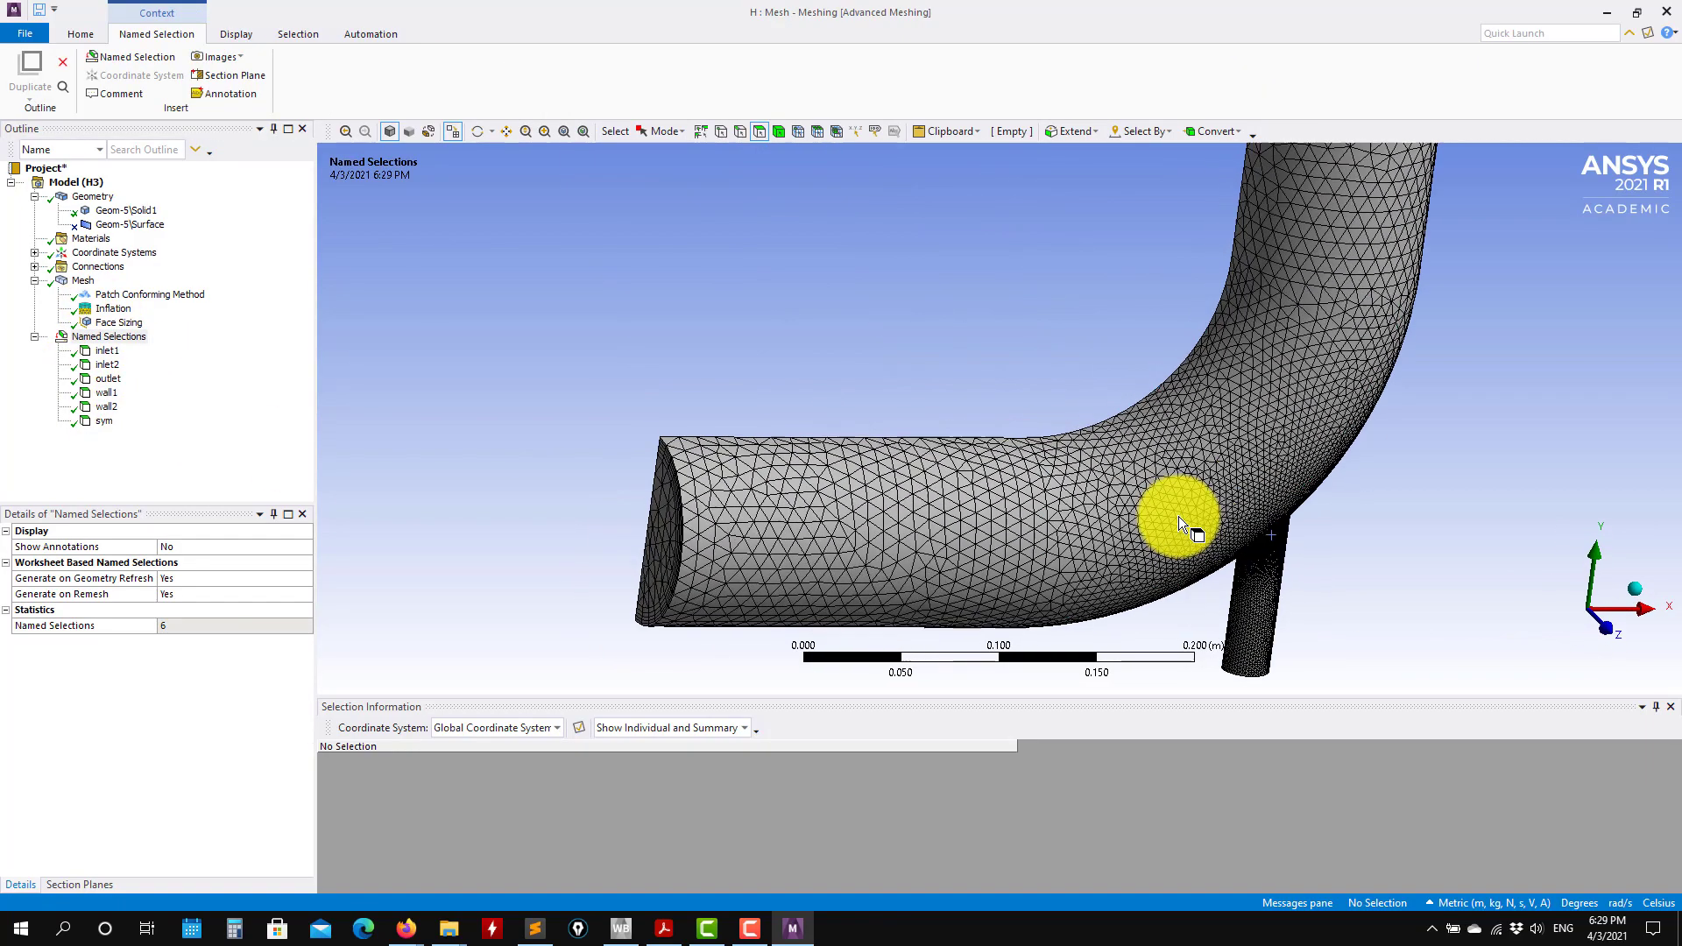
scroll(1179, 516, "down", 4)
middle_click_drag(1209, 376, 934, 443, "ctrl")
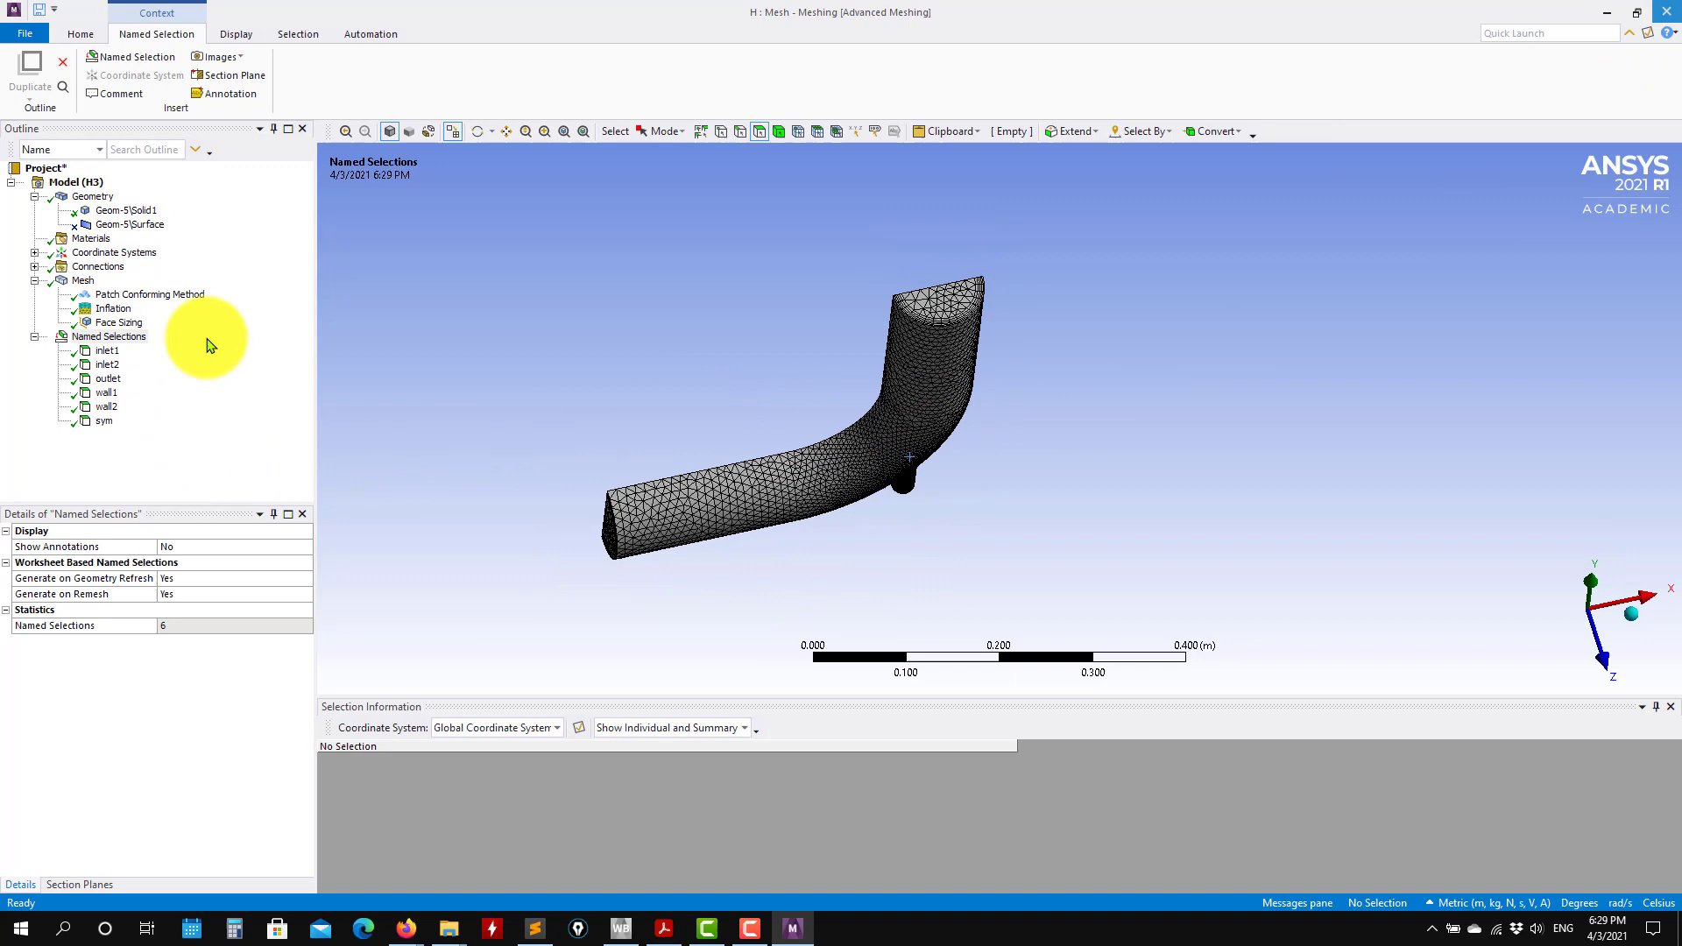
key("alt+Tab")
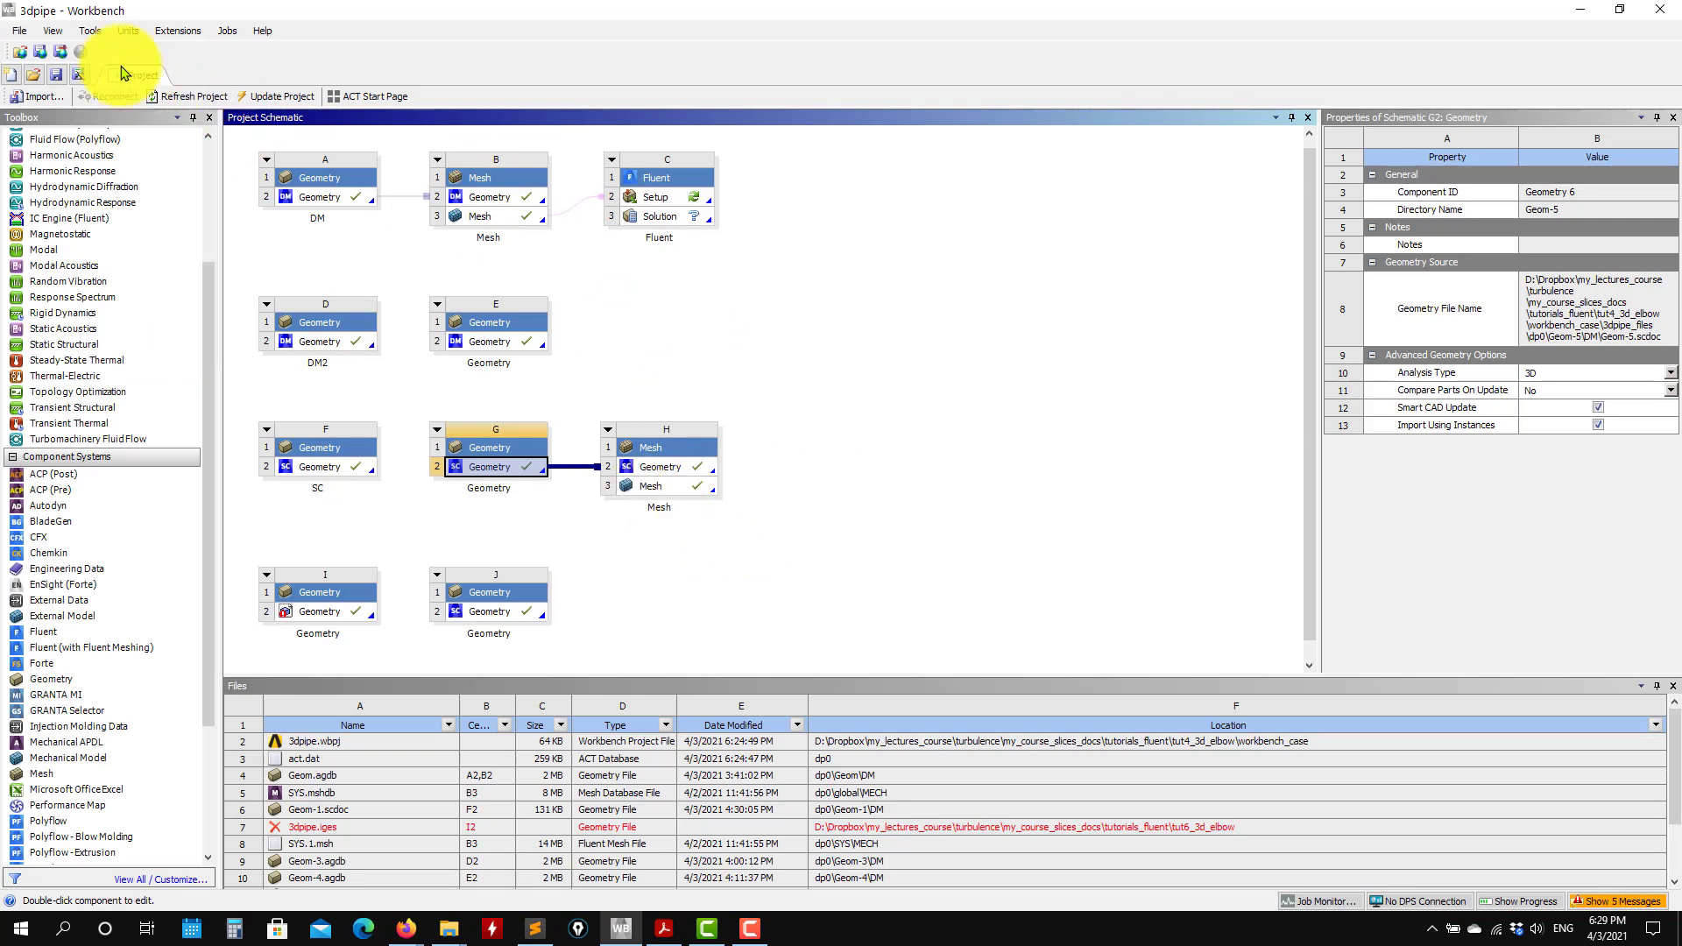
Step: Save the project and add a Fluent system fed by the H mesh
left_click(56, 79)
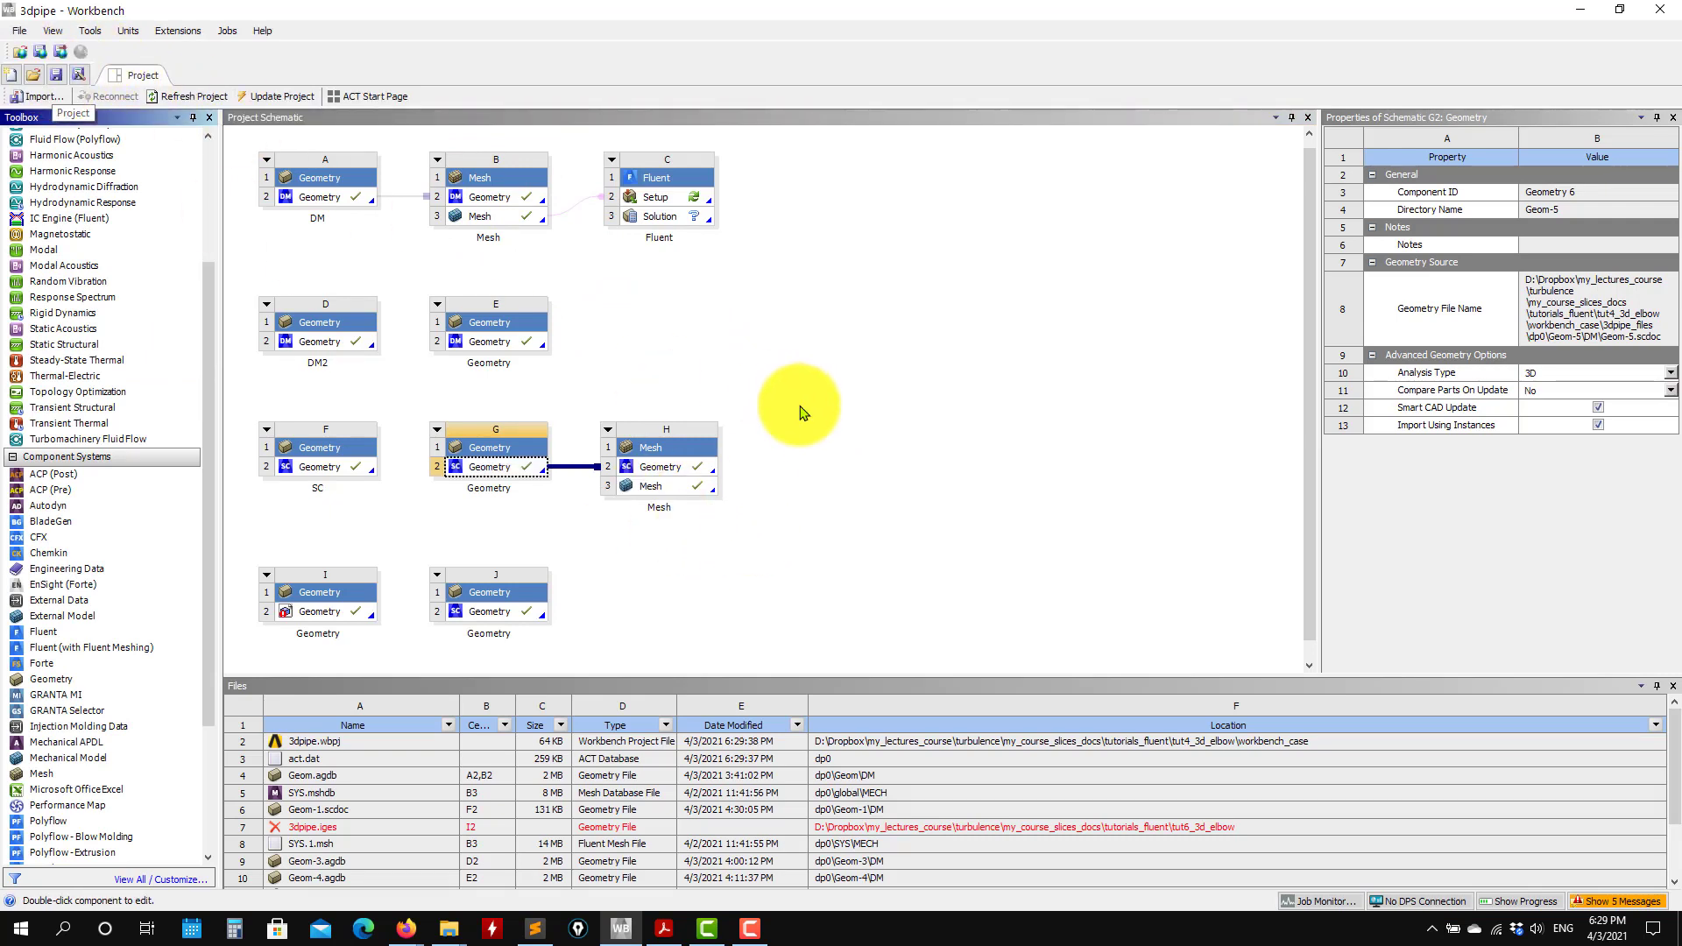
left_click(655, 485)
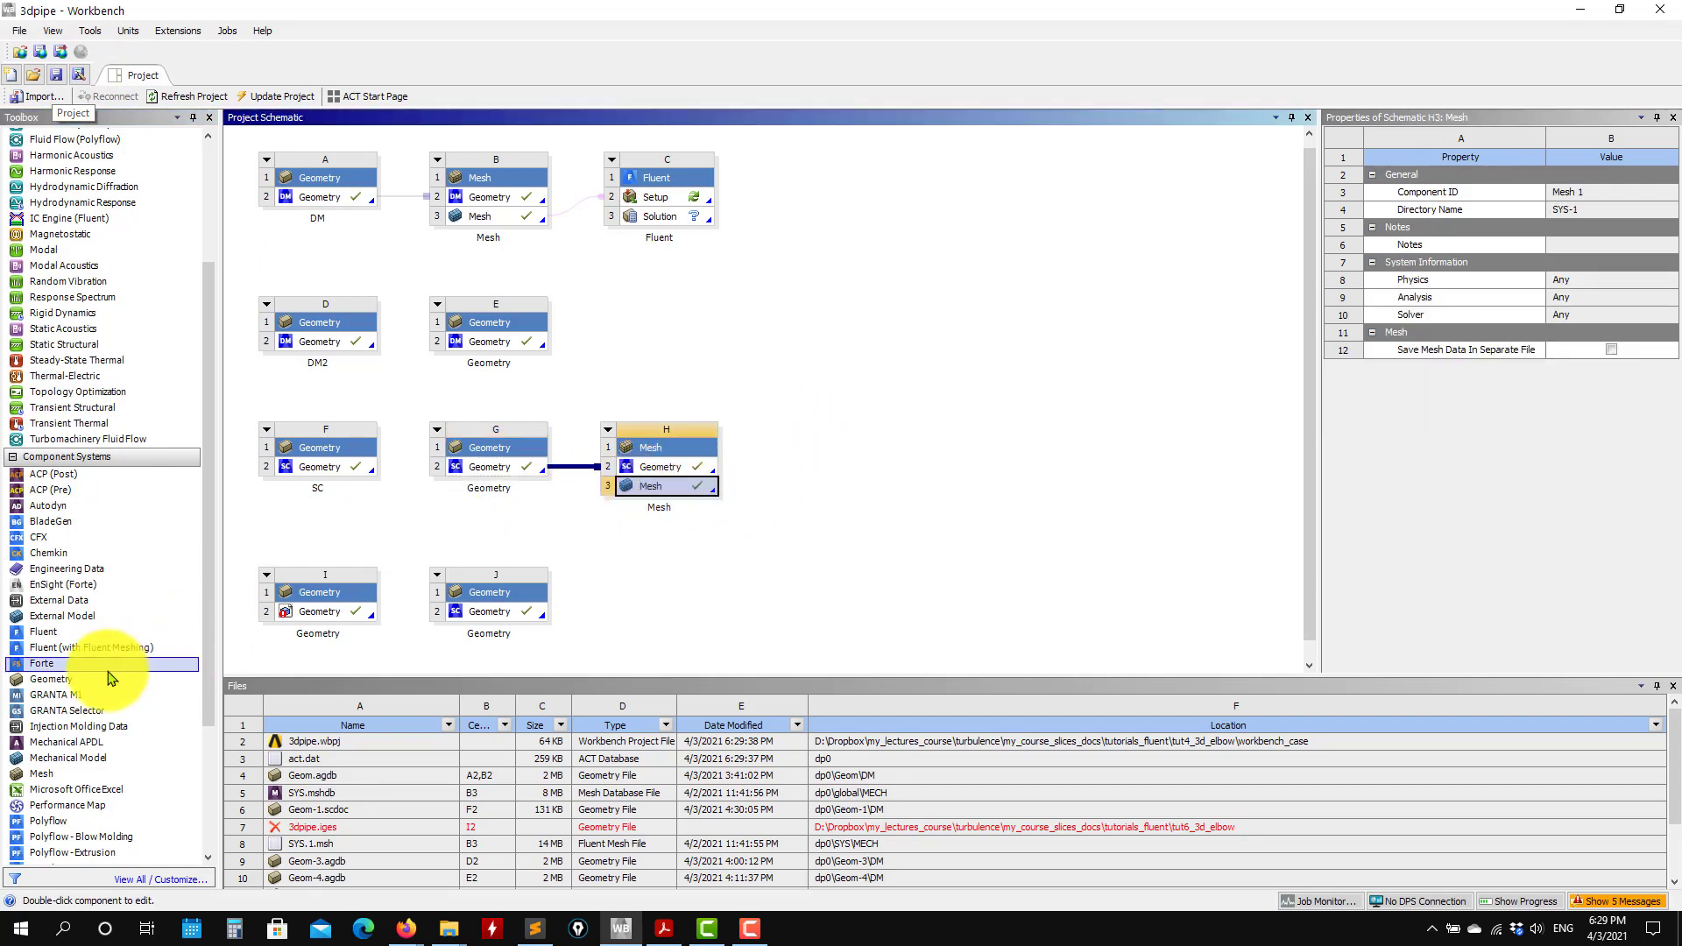
left_click_drag(39, 635, 673, 481)
Step: Update the H3 Mesh cell so the new Fluent Setup receives the mesh
right_click(672, 481)
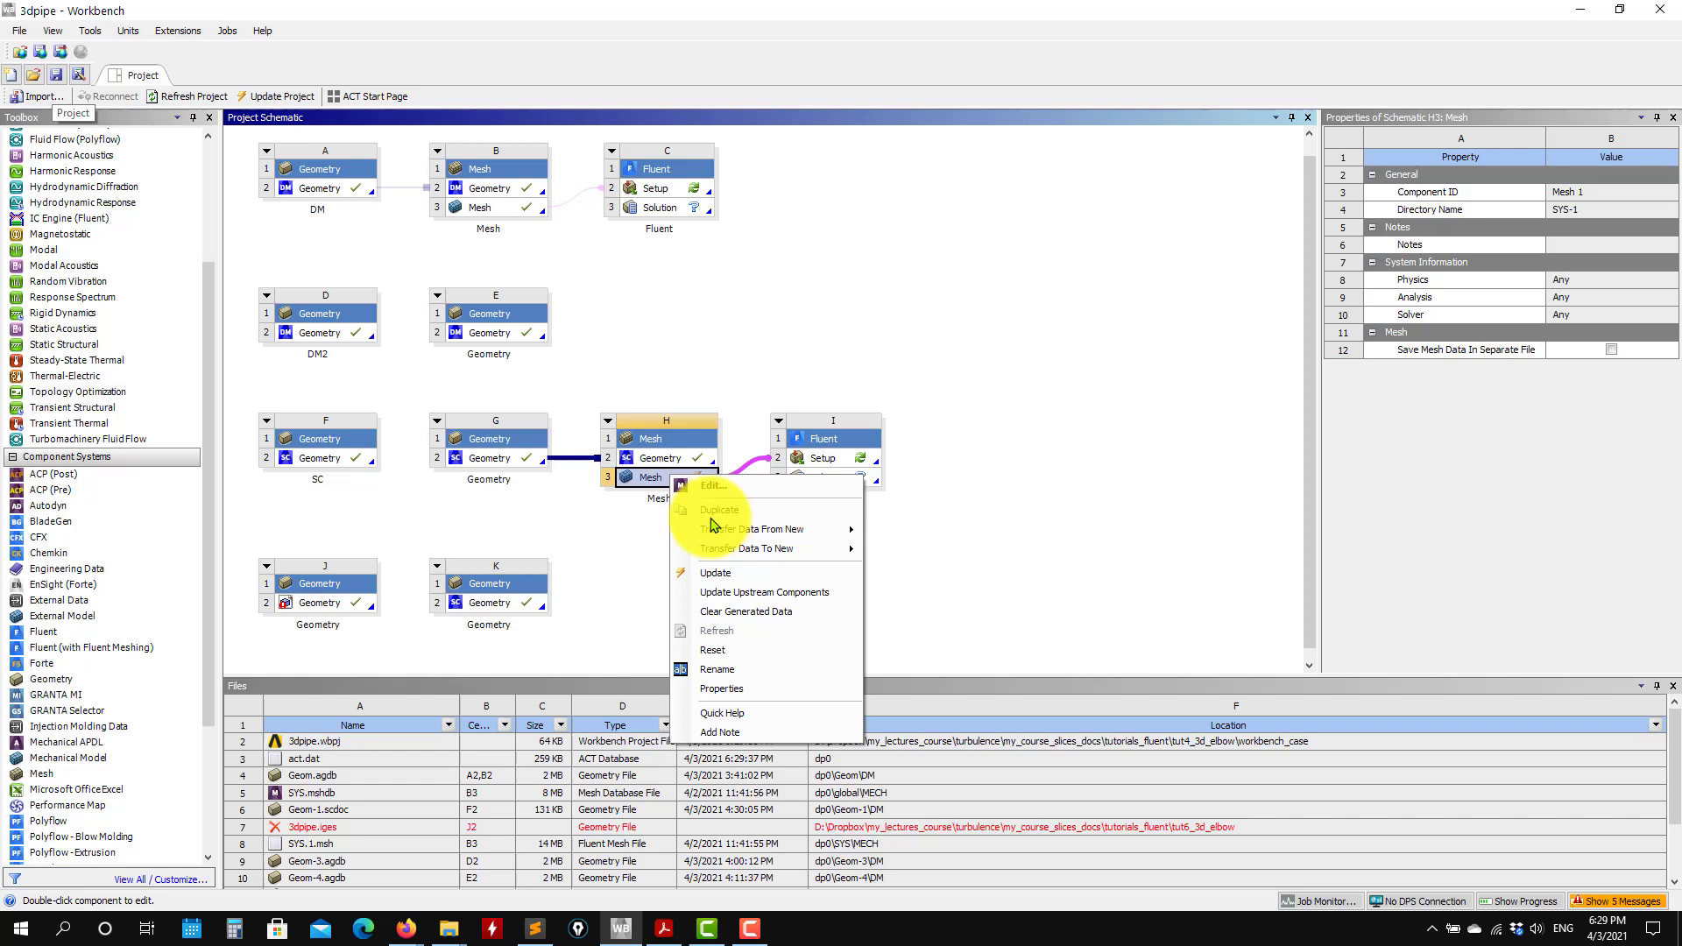
left_click(747, 581)
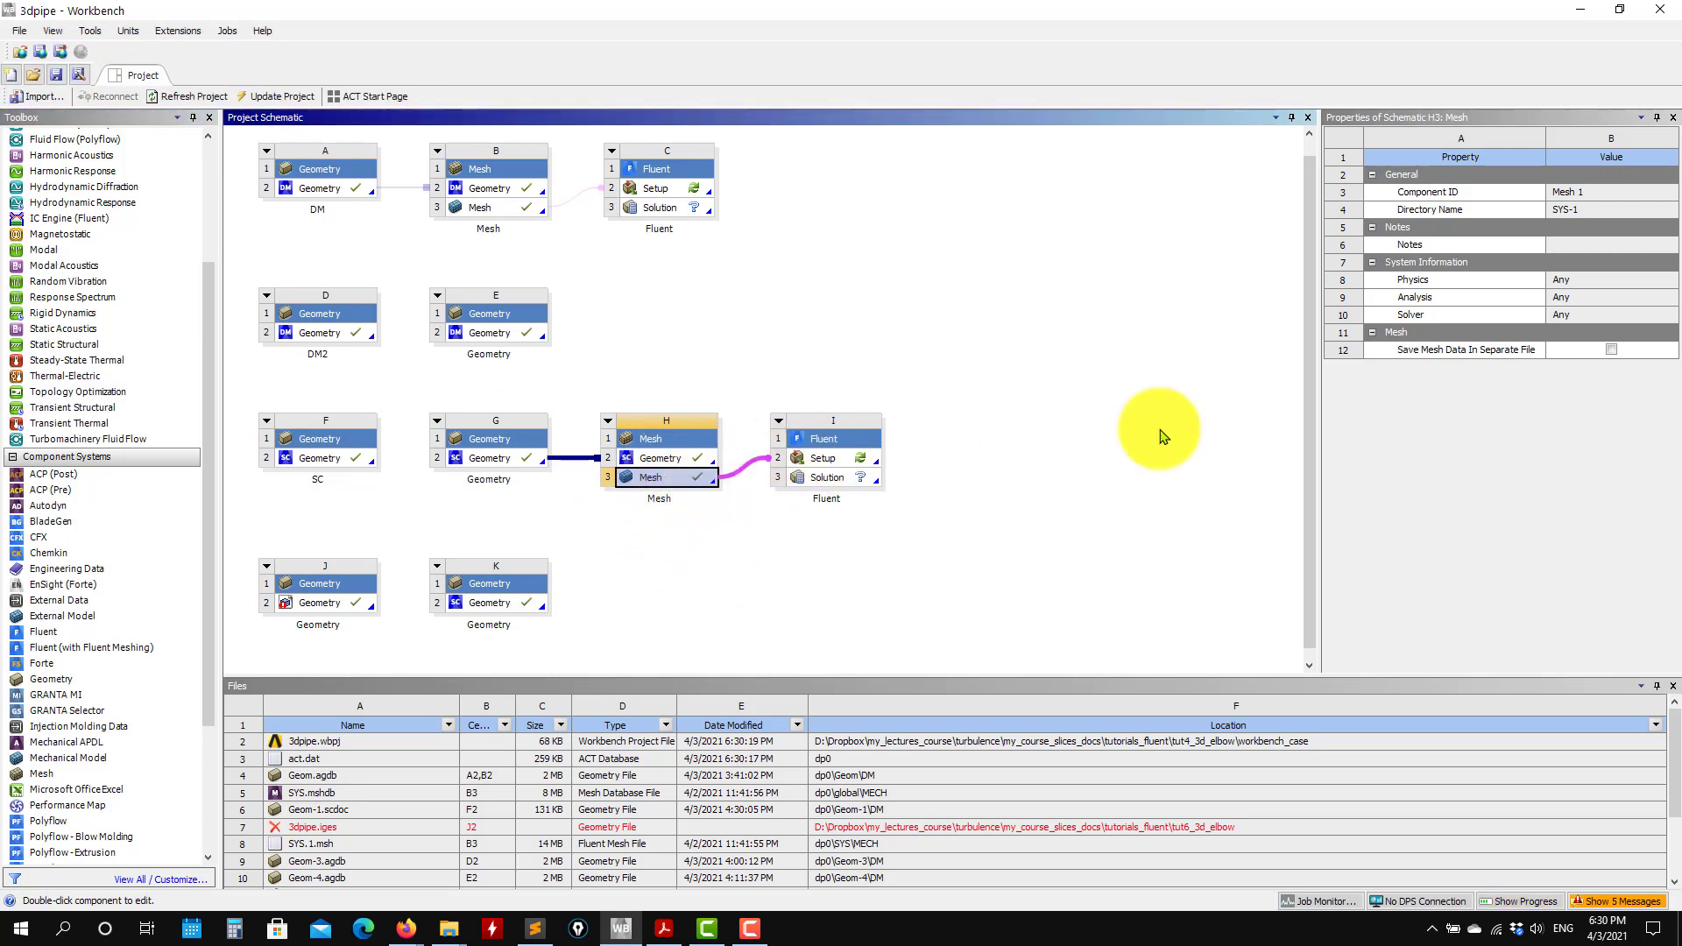
left_click(831, 461)
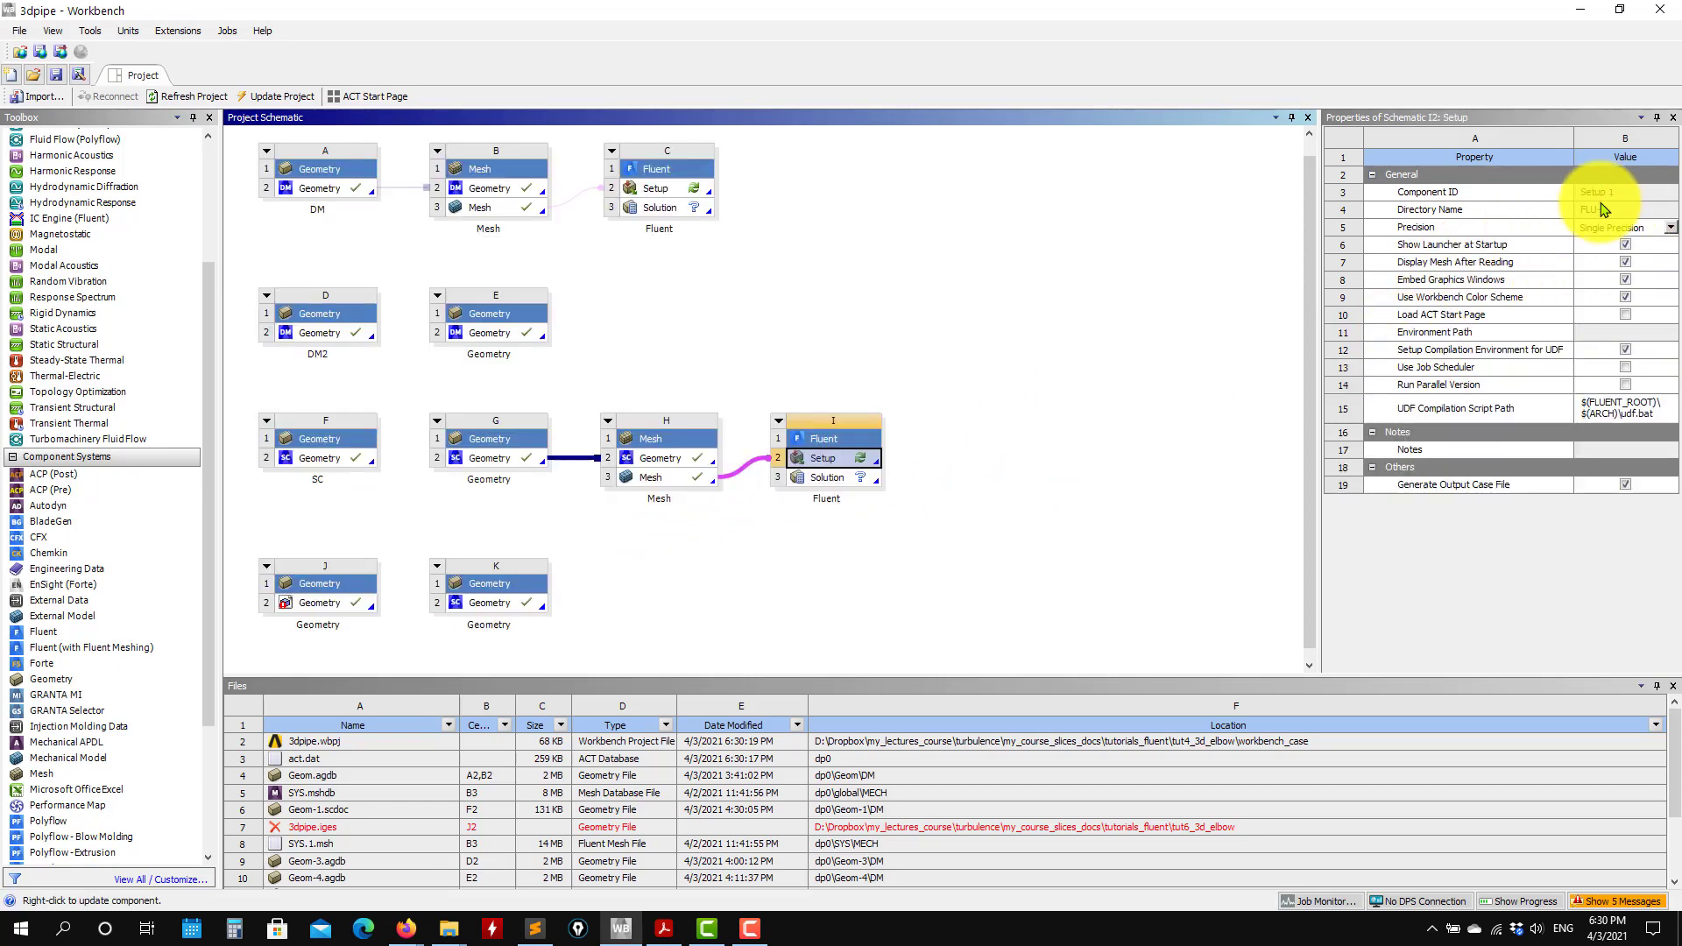
left_click(452, 934)
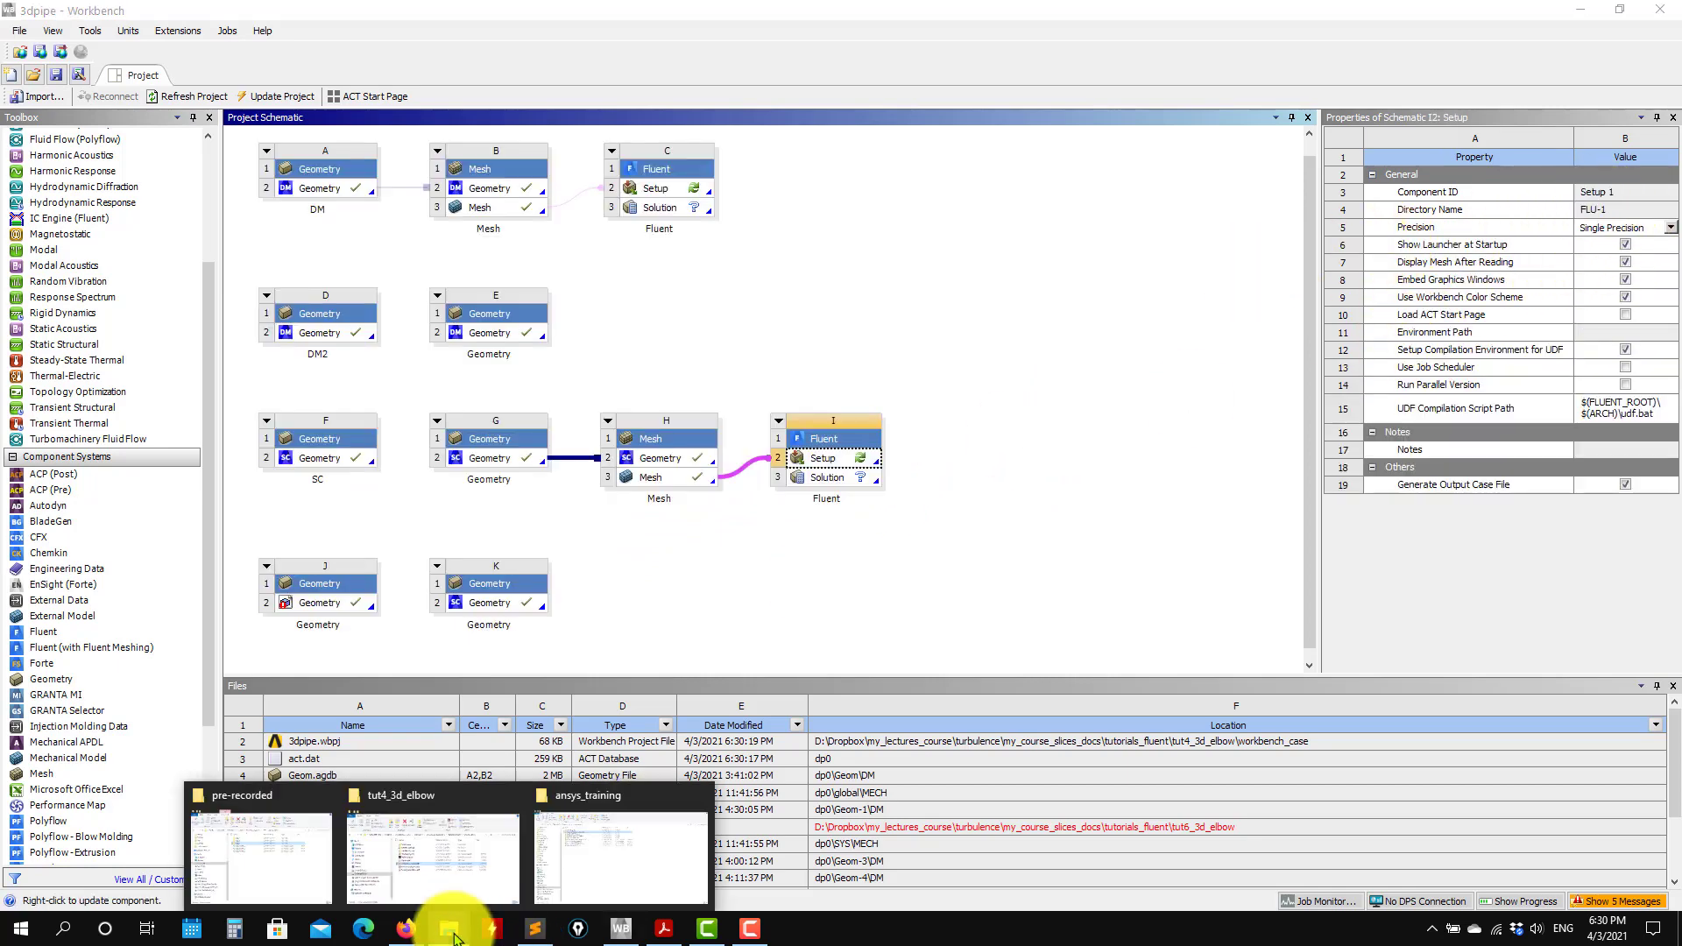
Step: Browse from tut4_3d_elbow through workbench_case, 3dpipe_files, dp0 and SYS-1 into MECH
left_click(436, 863)
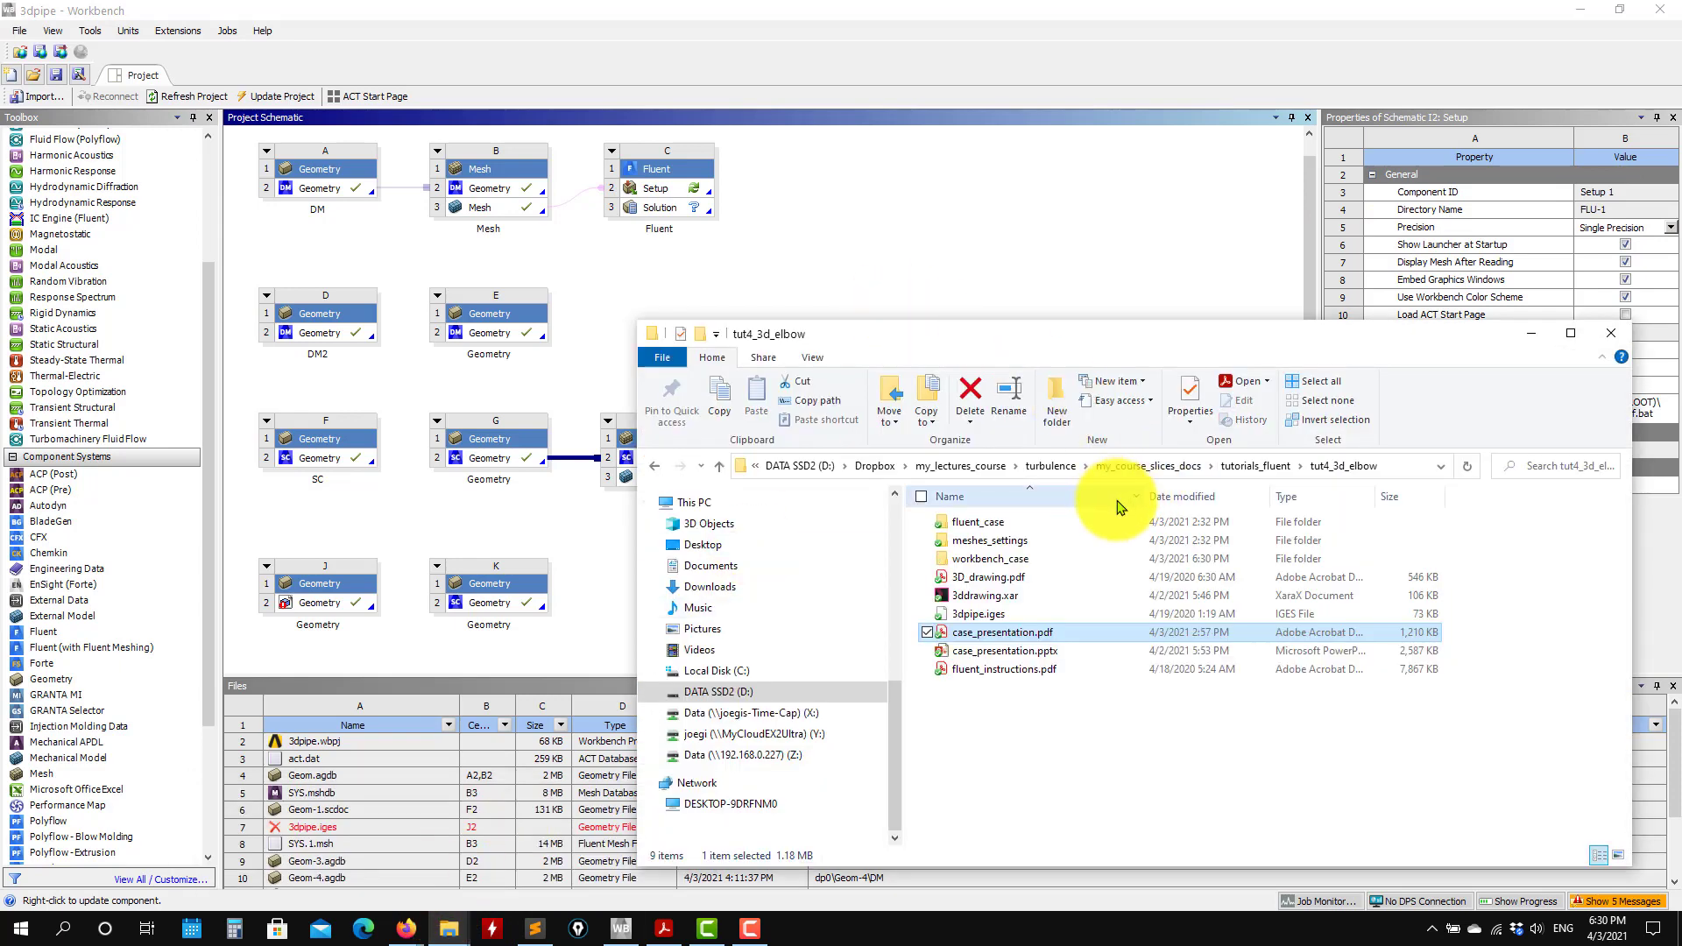
double_click(1019, 558)
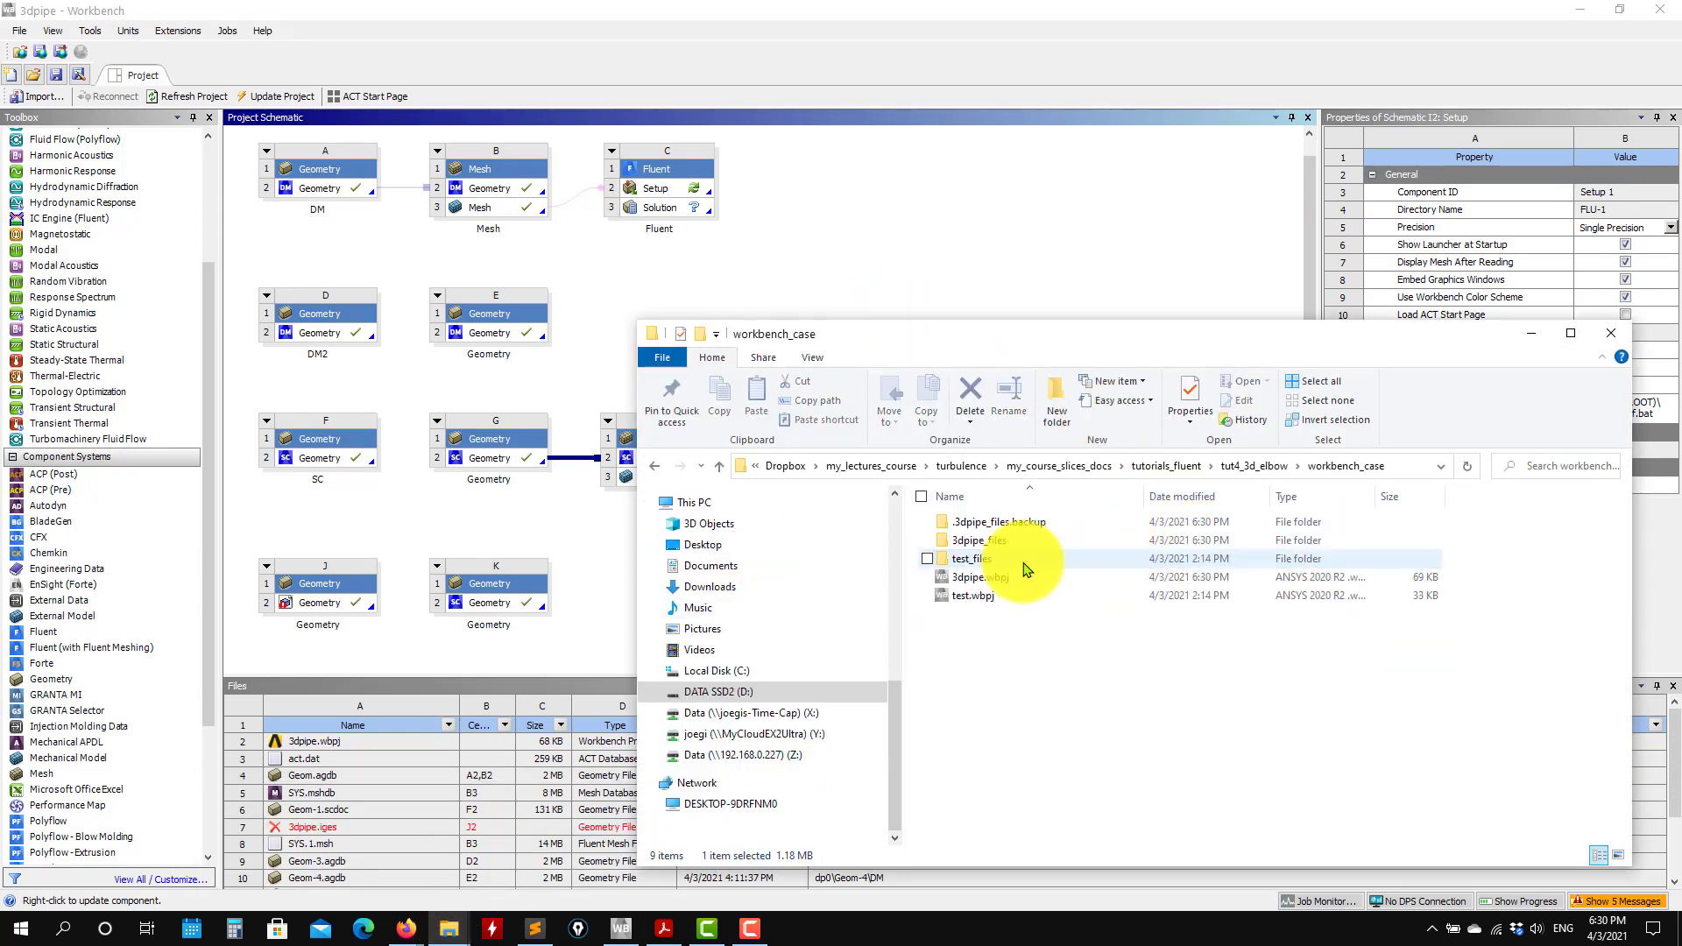
double_click(999, 541)
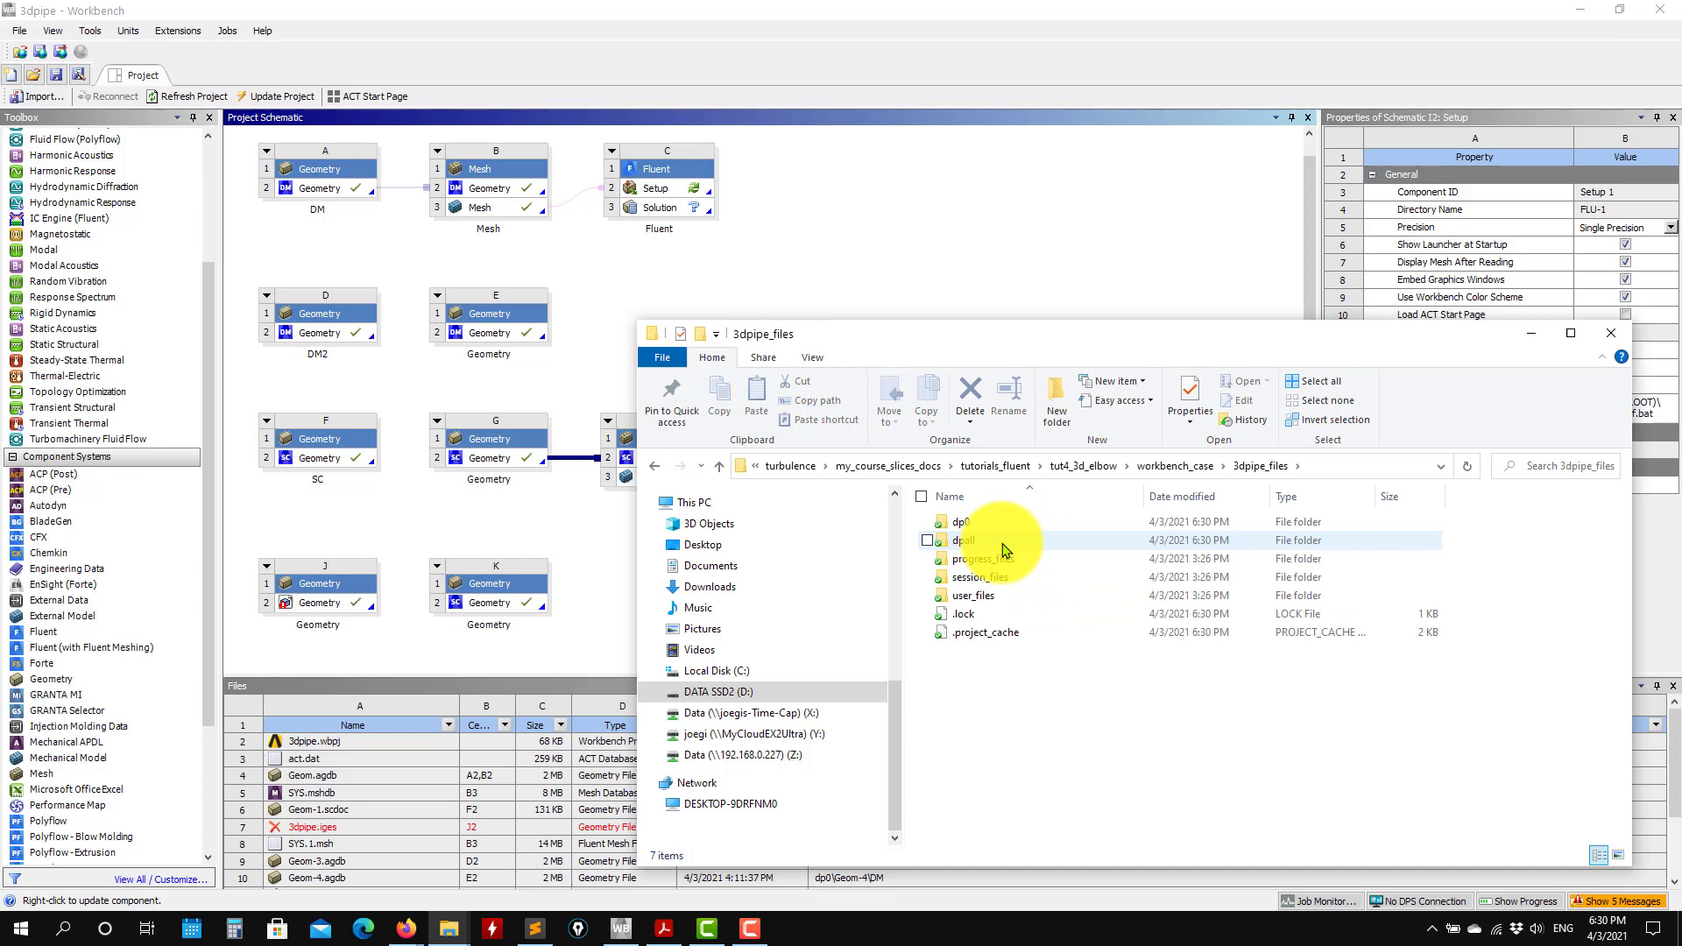
double_click(964, 521)
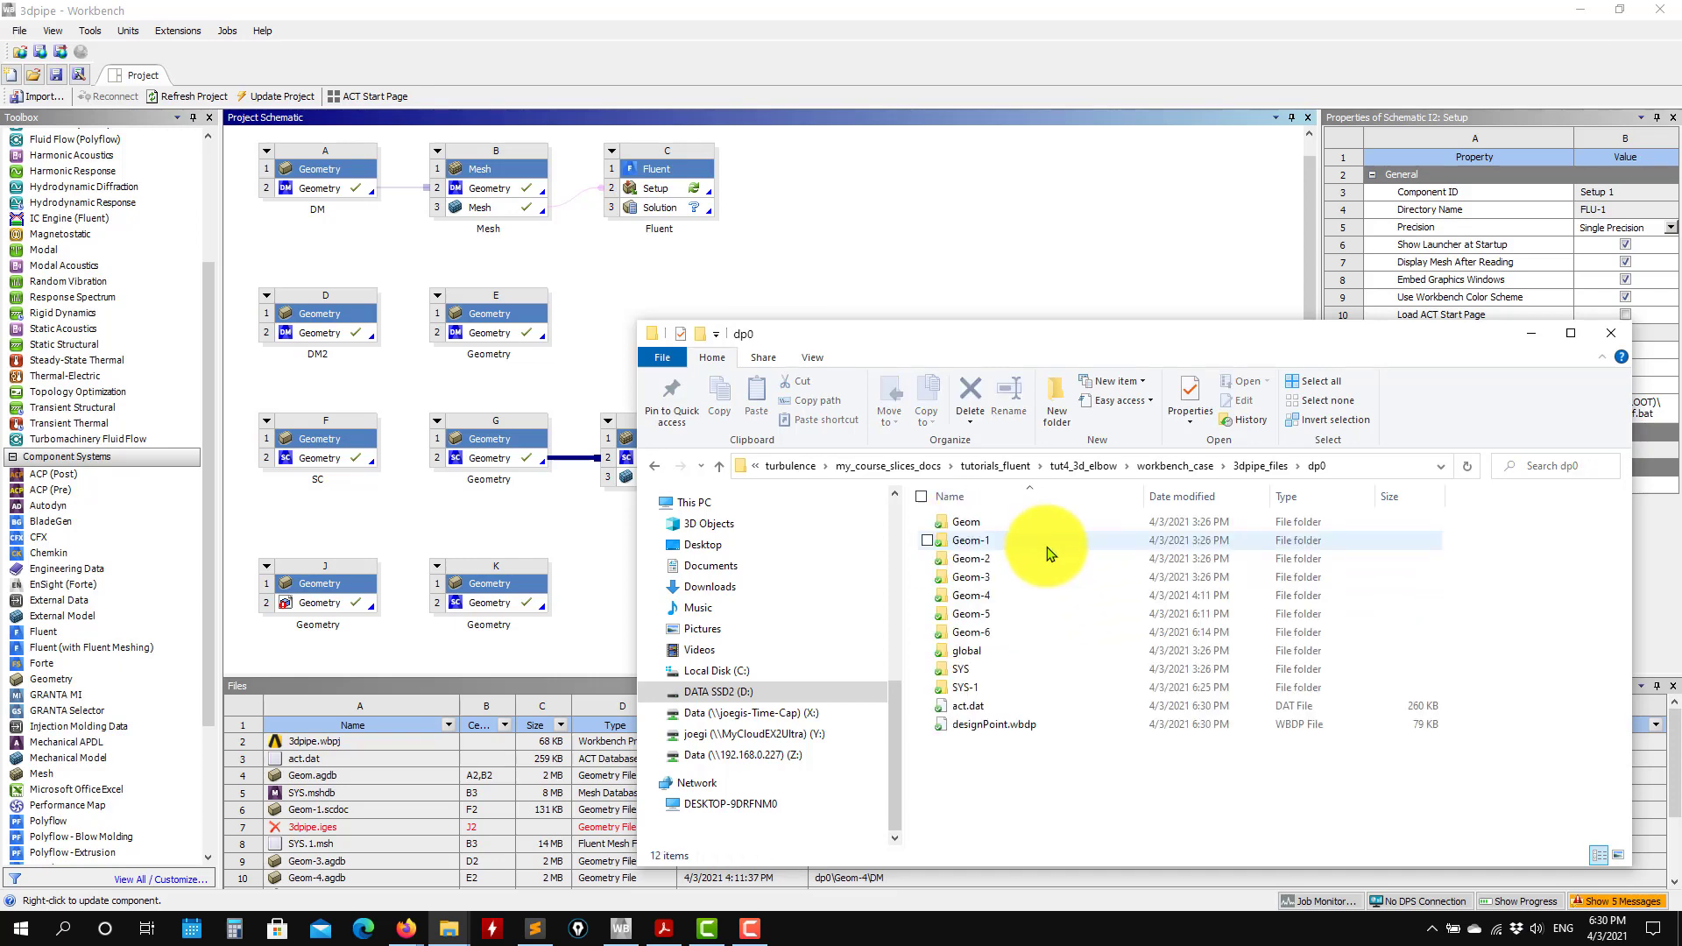
double_click(967, 690)
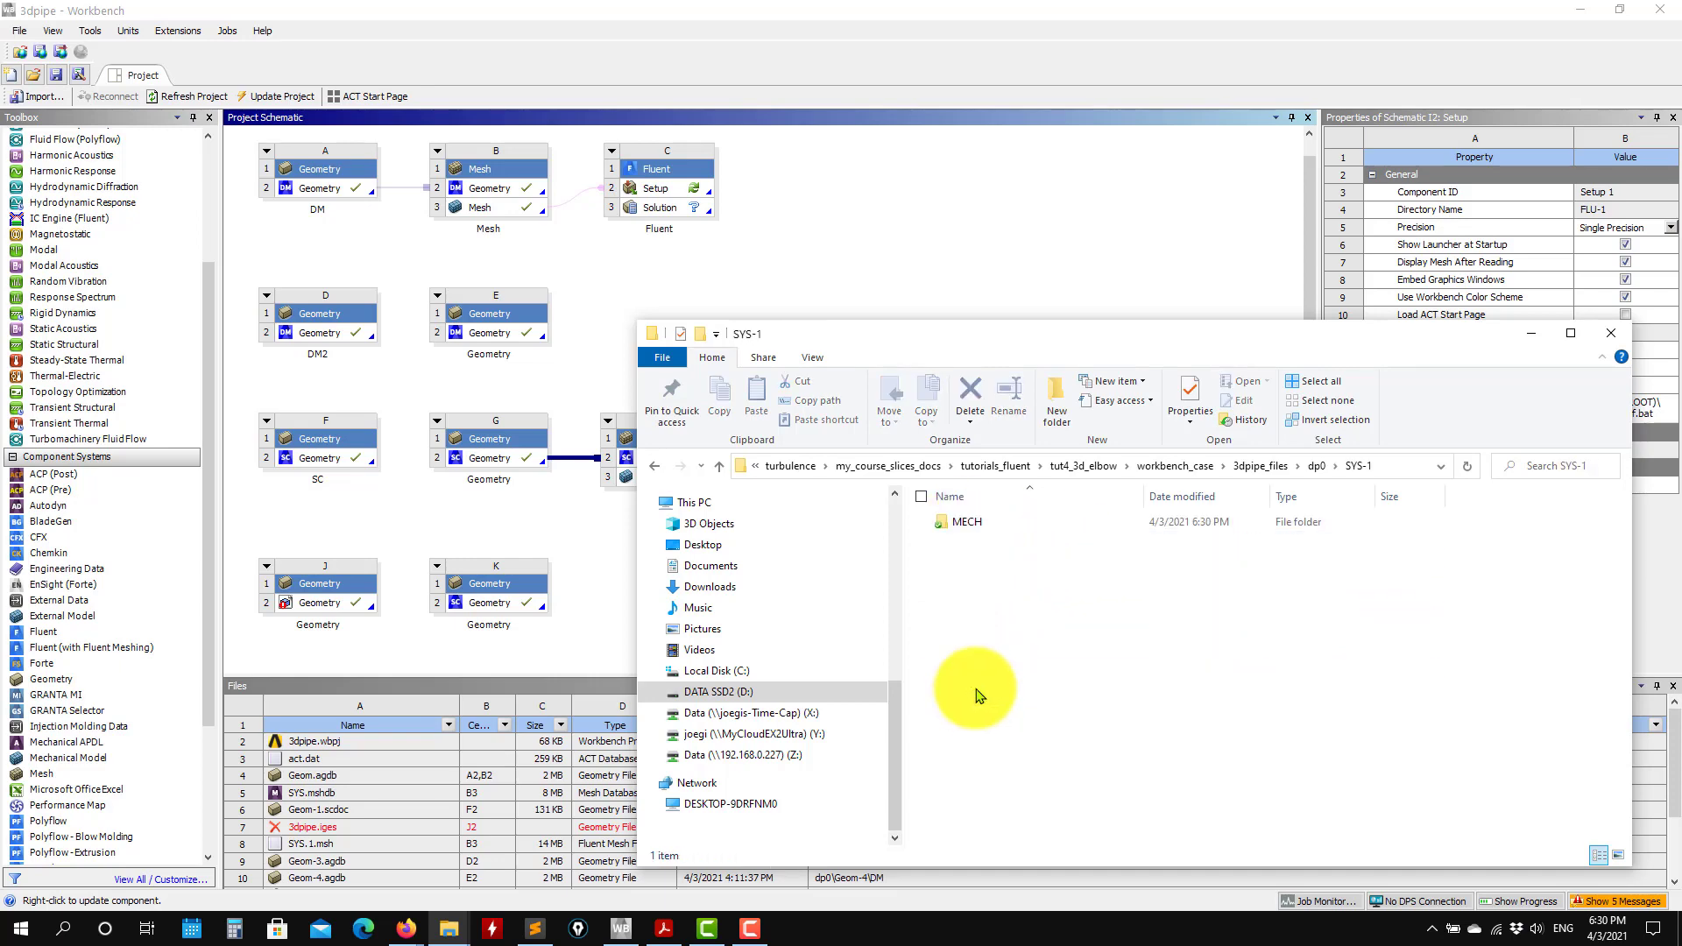
double_click(974, 523)
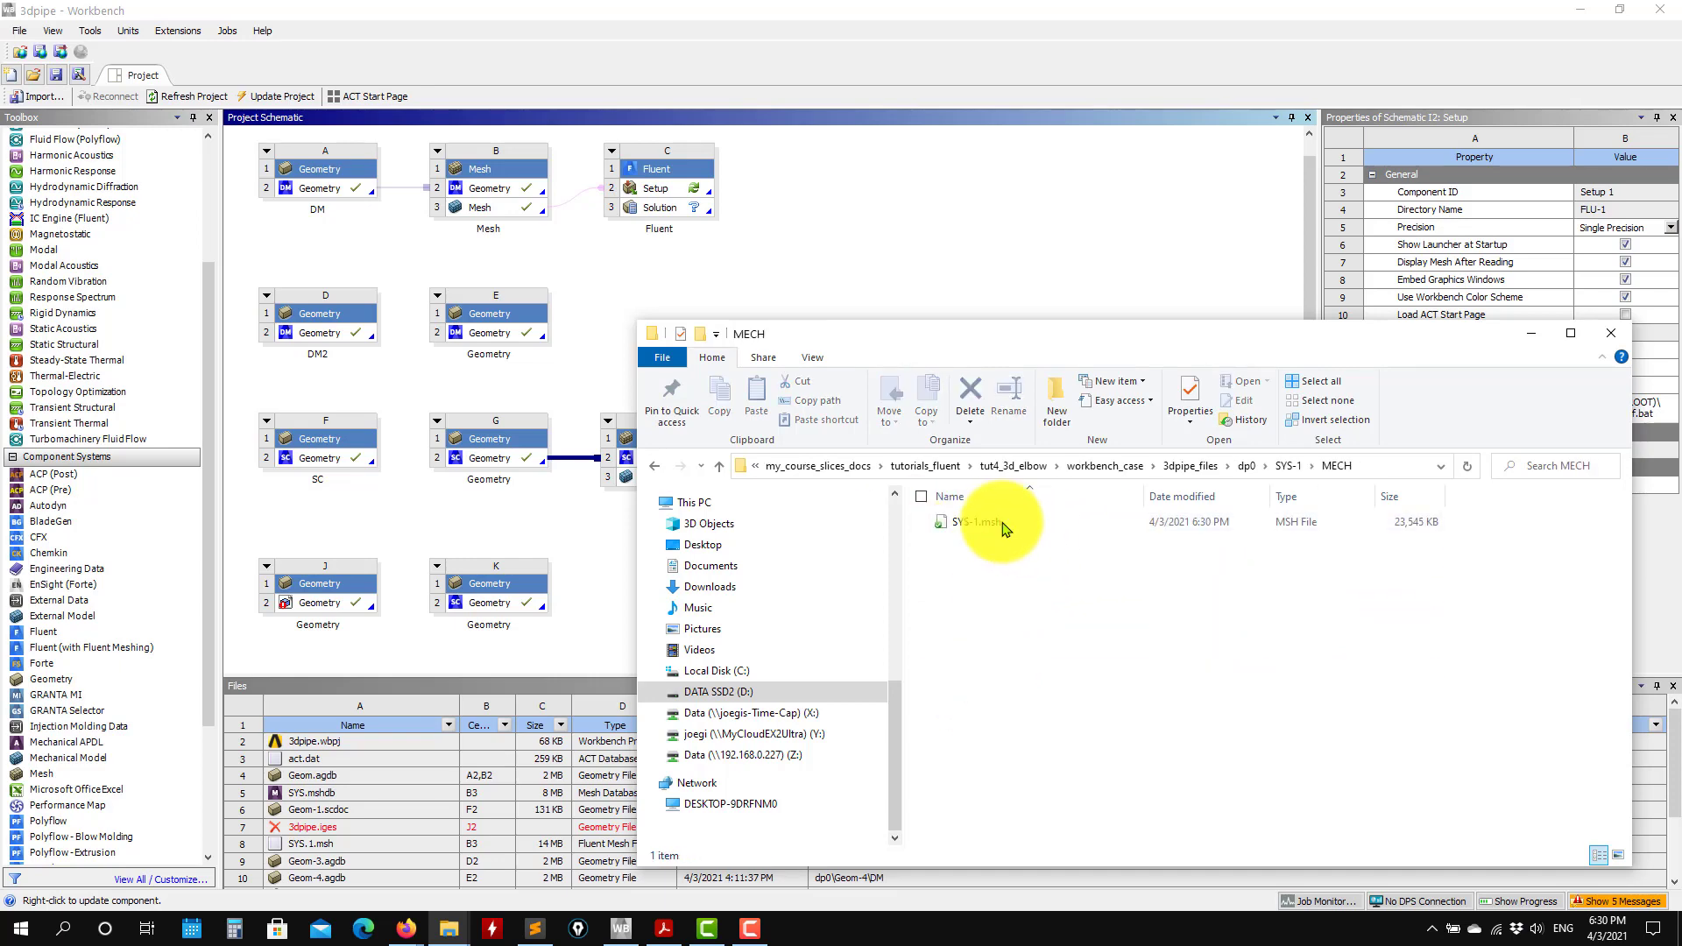
Step: Re-enter dp0\SYS-1\MECH to confirm SYS-1.msh, then return to Workbench
left_click(716, 470)
left_click(716, 470)
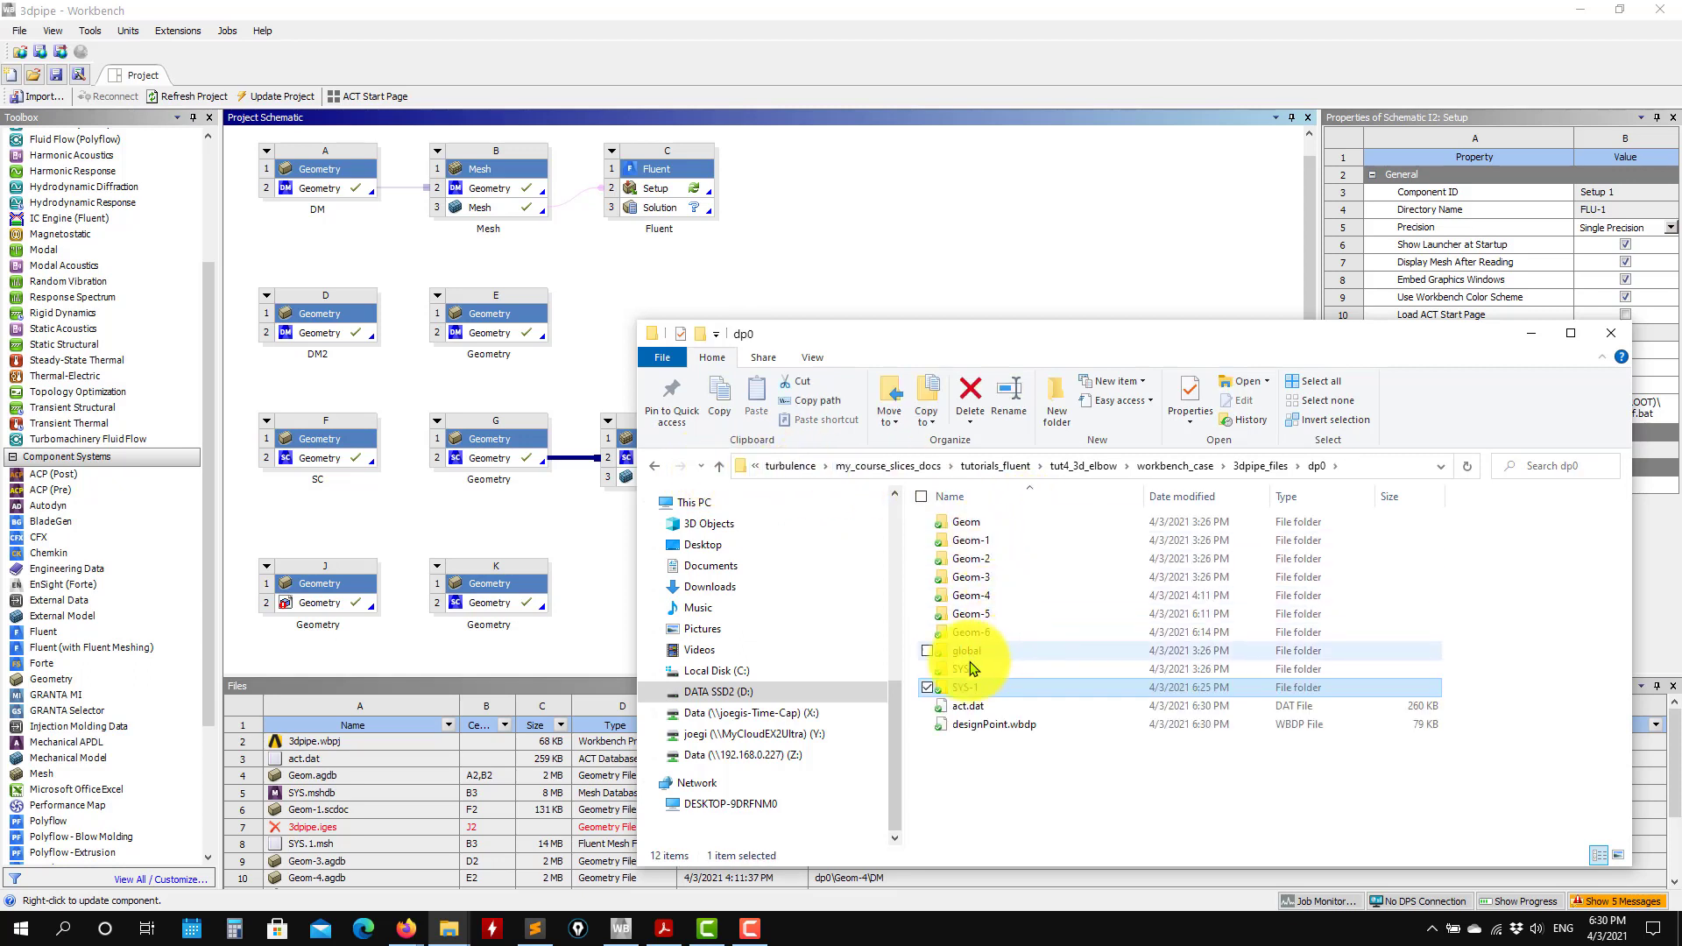
left_click(716, 467)
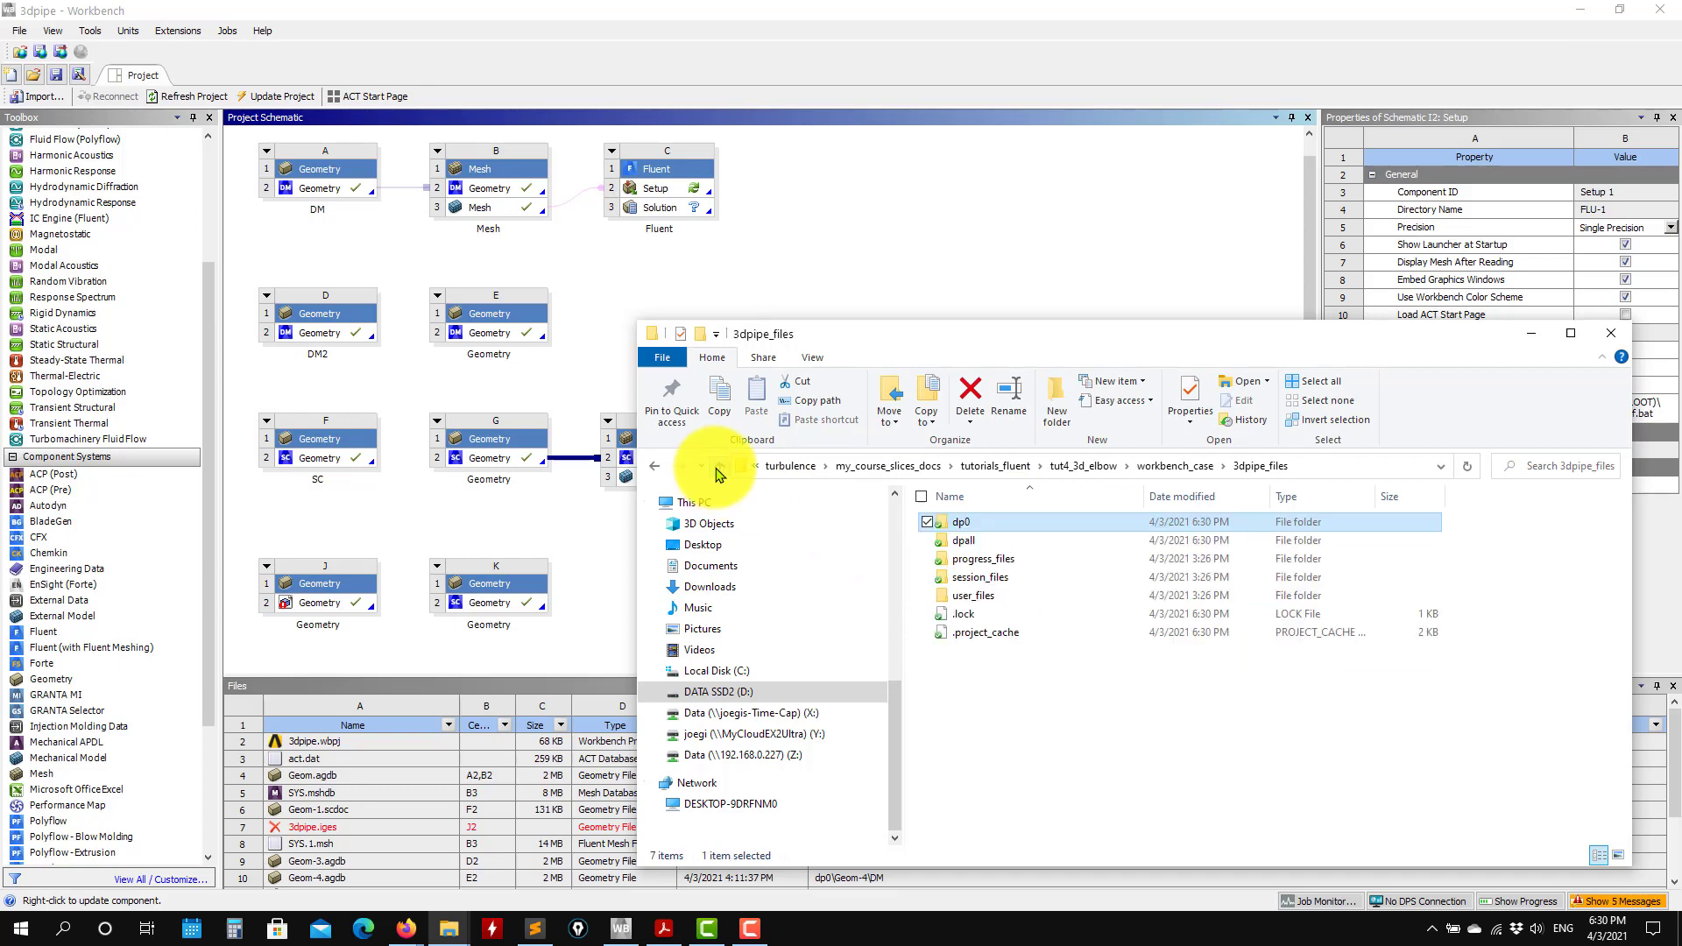
double_click(967, 524)
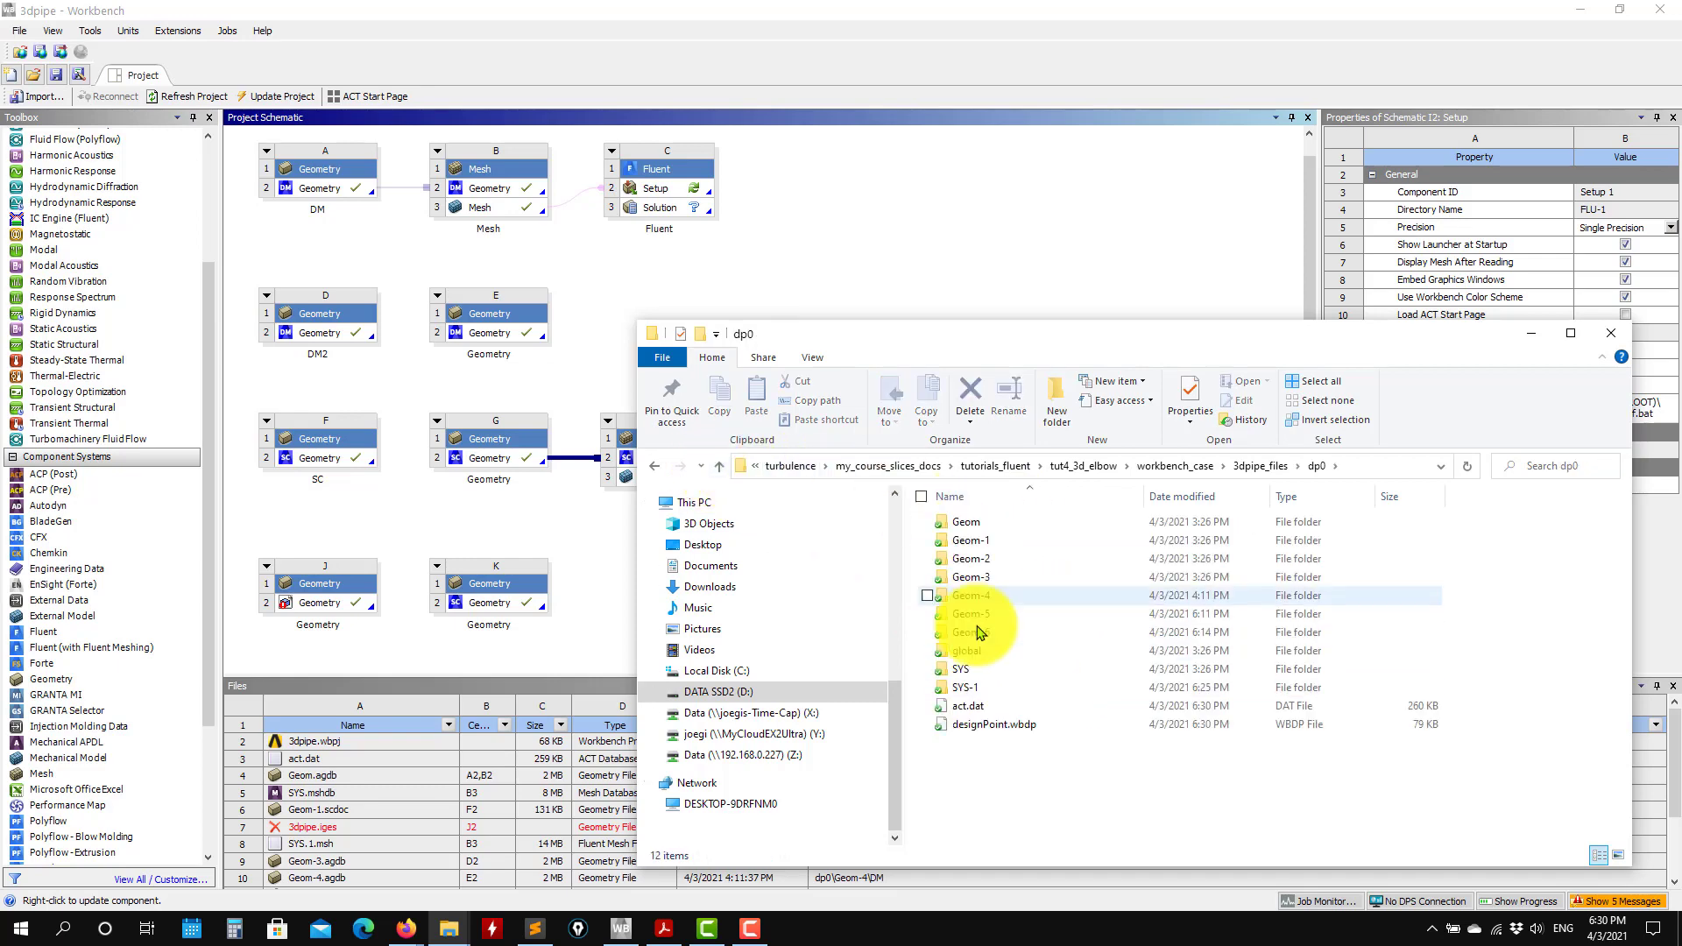
double_click(967, 687)
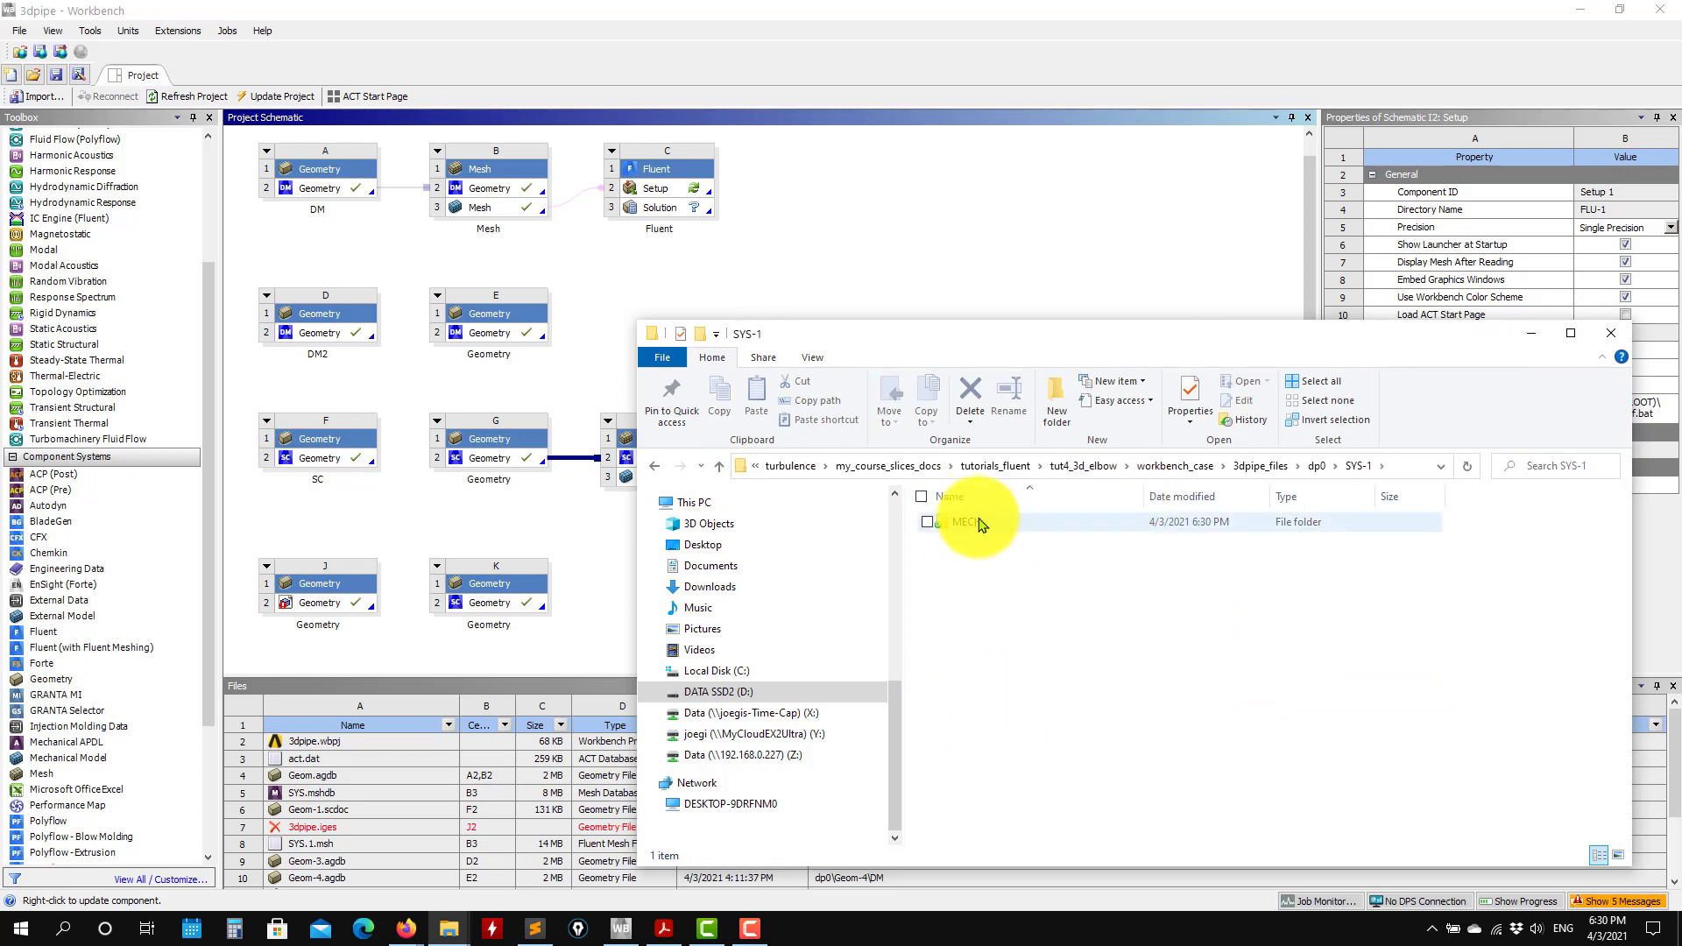
double_click(977, 523)
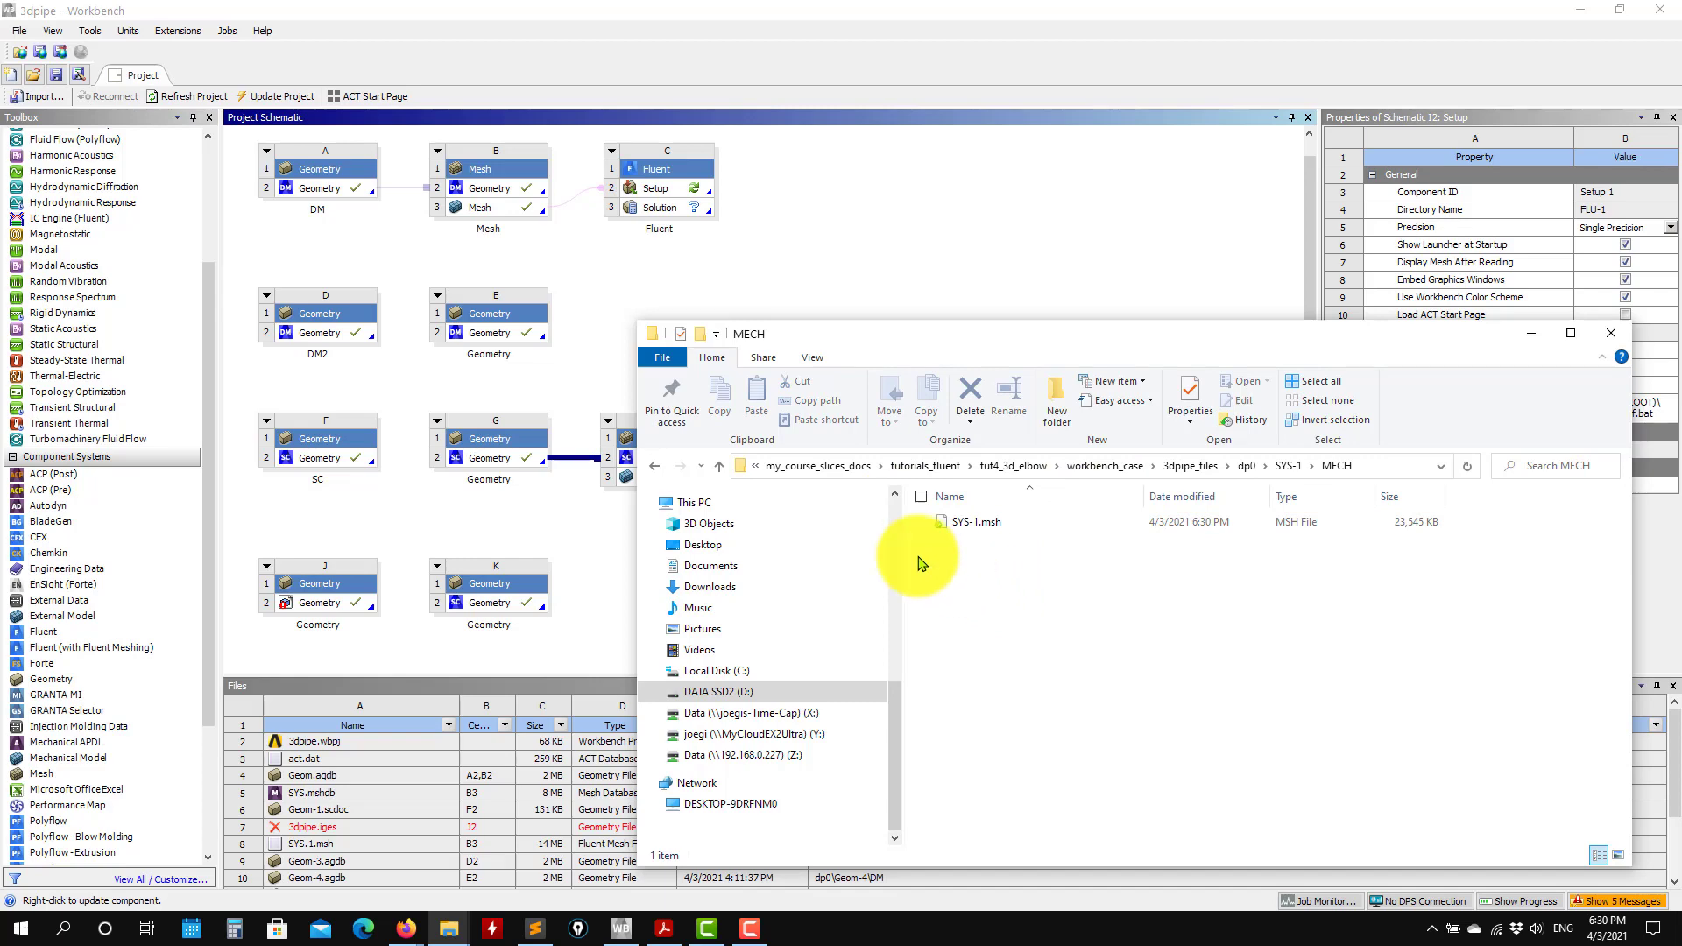
left_click(590, 555)
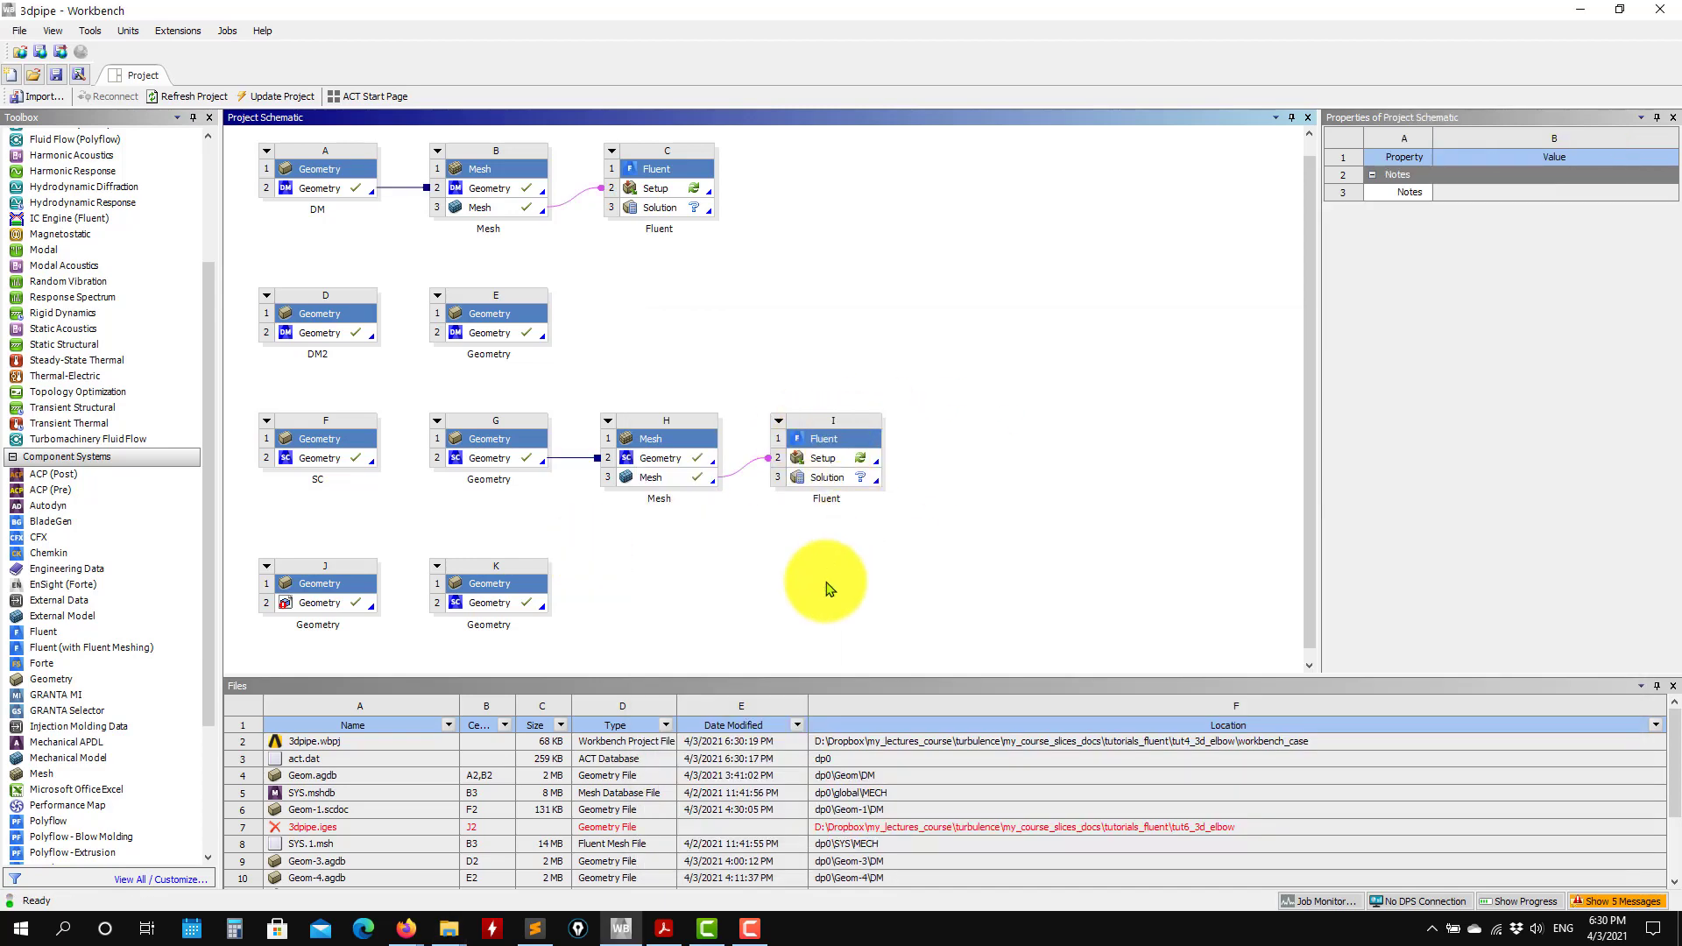